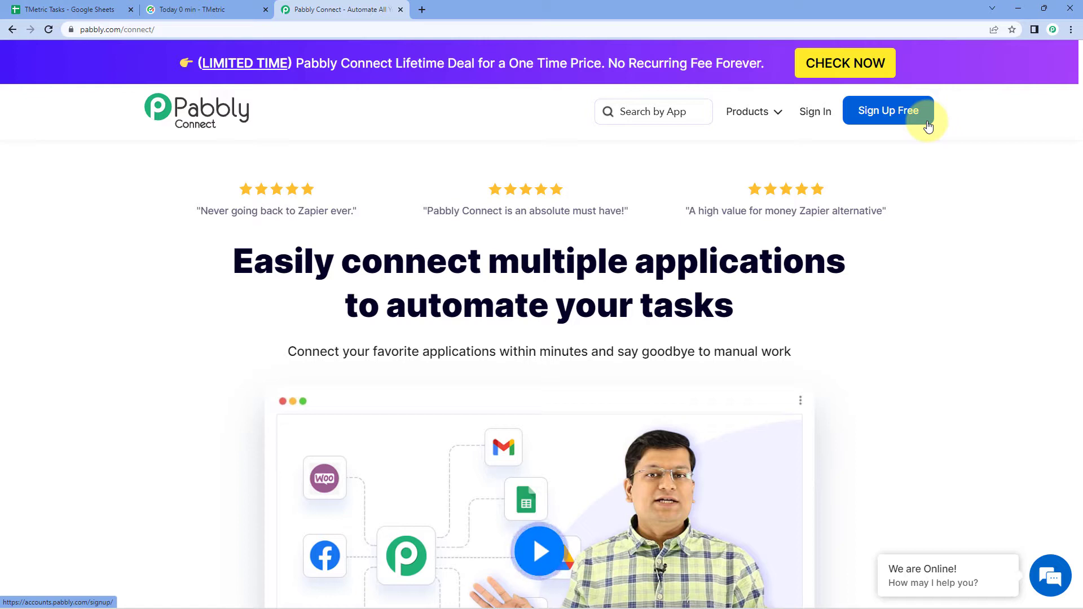
- Sign in to Pabbly, access Pabbly Connect, and create a workflow named Google Sheets to TMetric
click(816, 113)
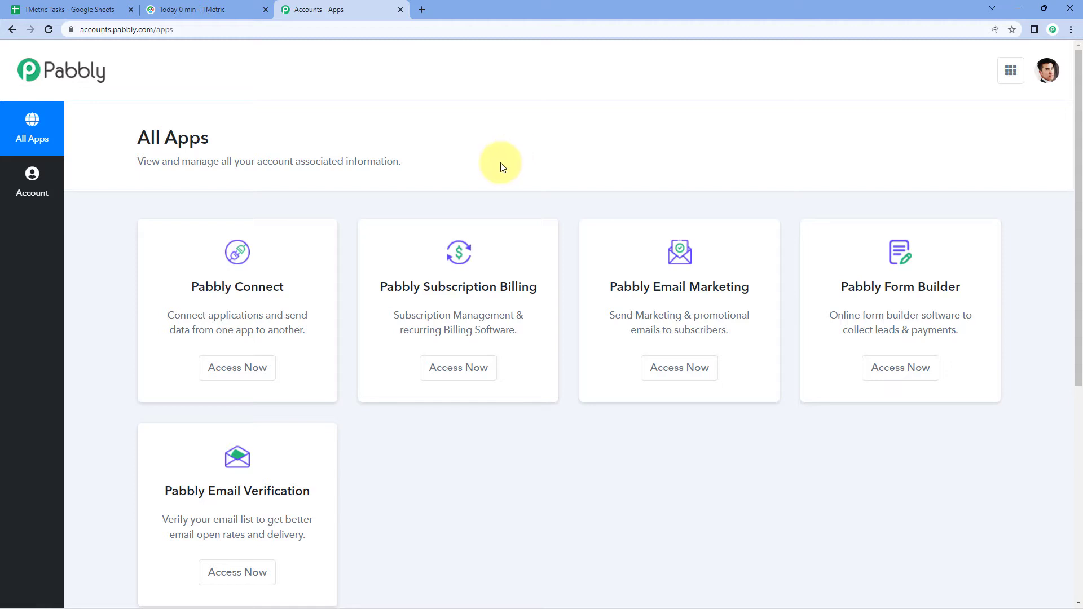
click(247, 367)
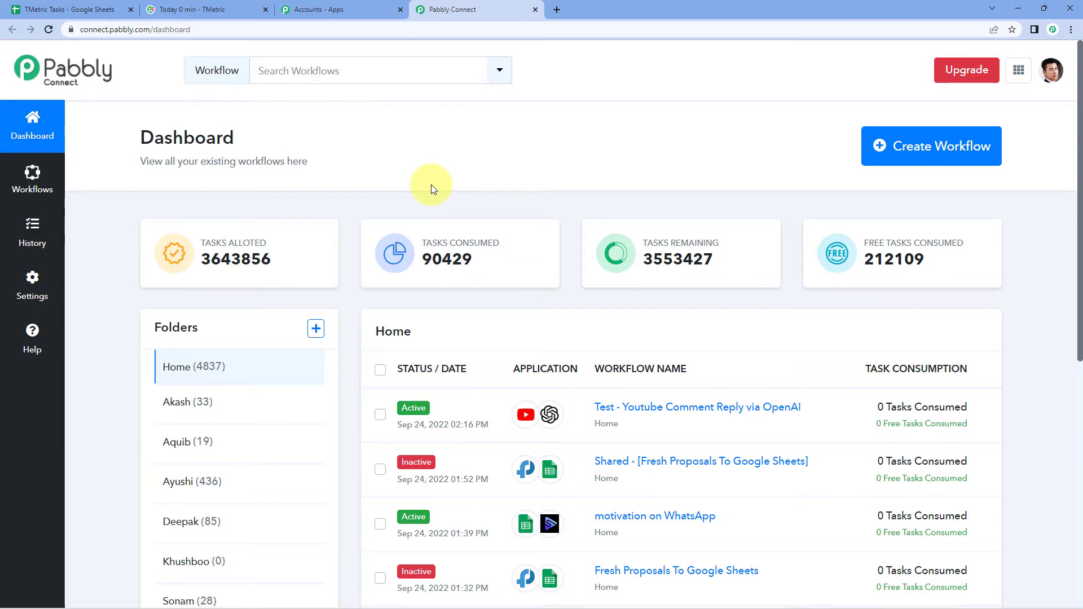
click(901, 153)
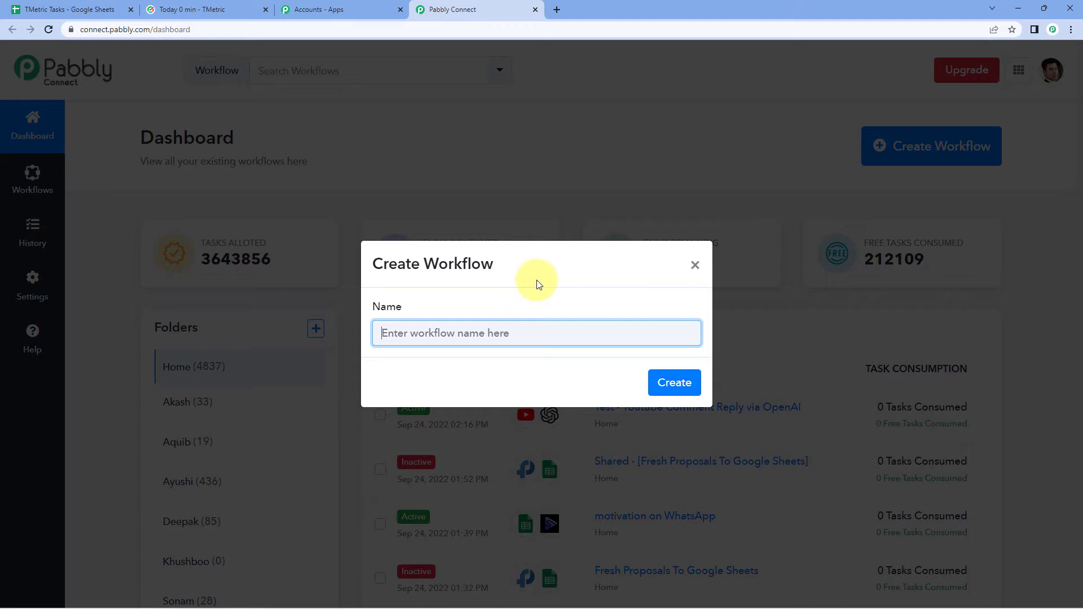
text(Googl)
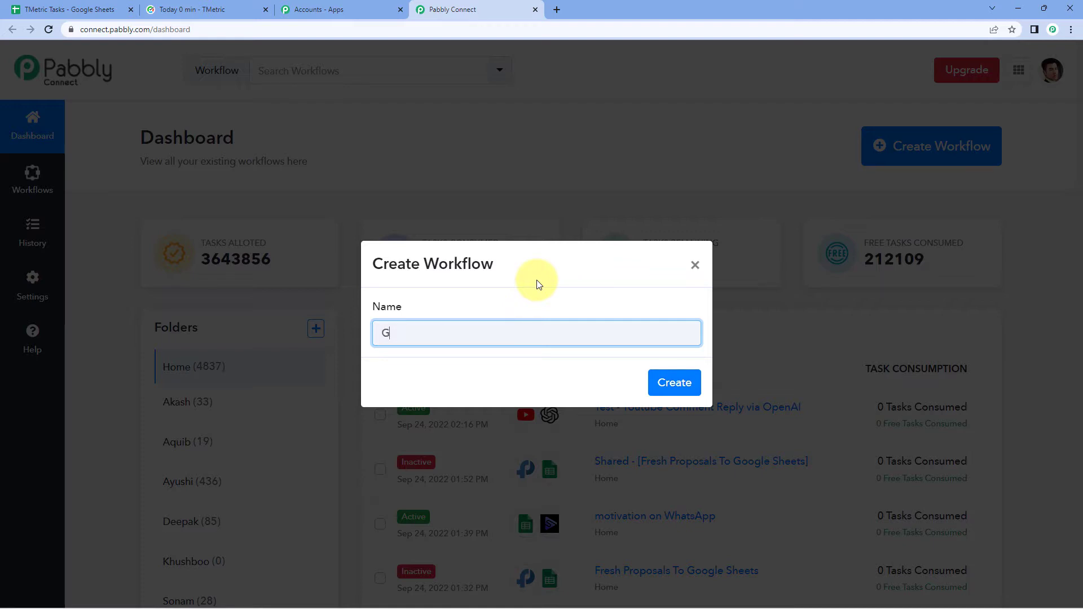
text(e Sheets to tM)
key(BackSpace)
key(BackSpace)
key(BackSpace)
key(BackSpace)
click(658, 381)
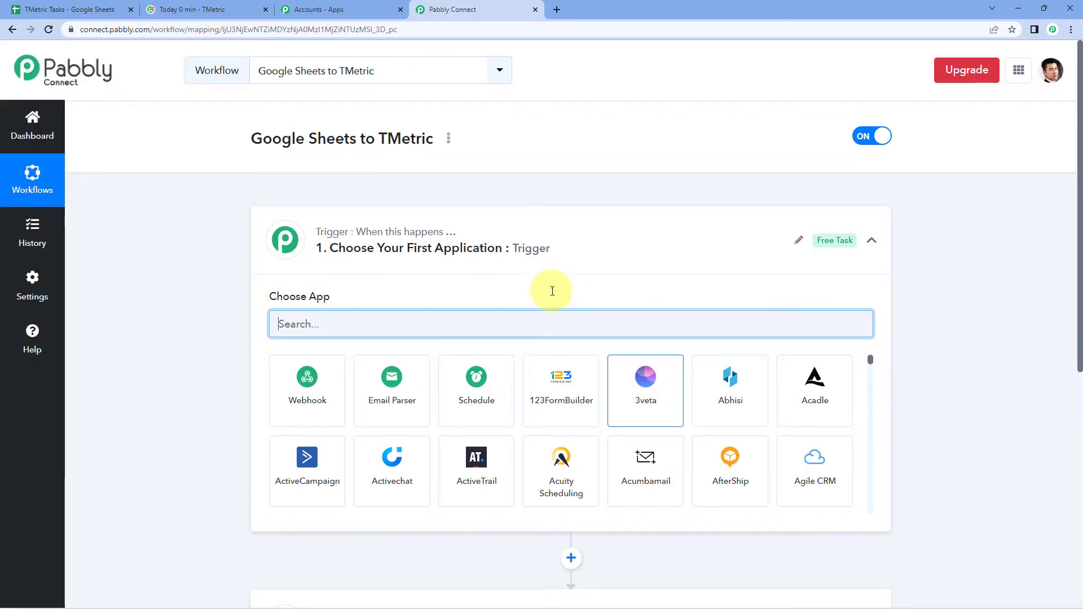
- Set the workflow's trigger app to Google Sheets with the trigger event New or Updated Spreadsheet Row
click(515, 248)
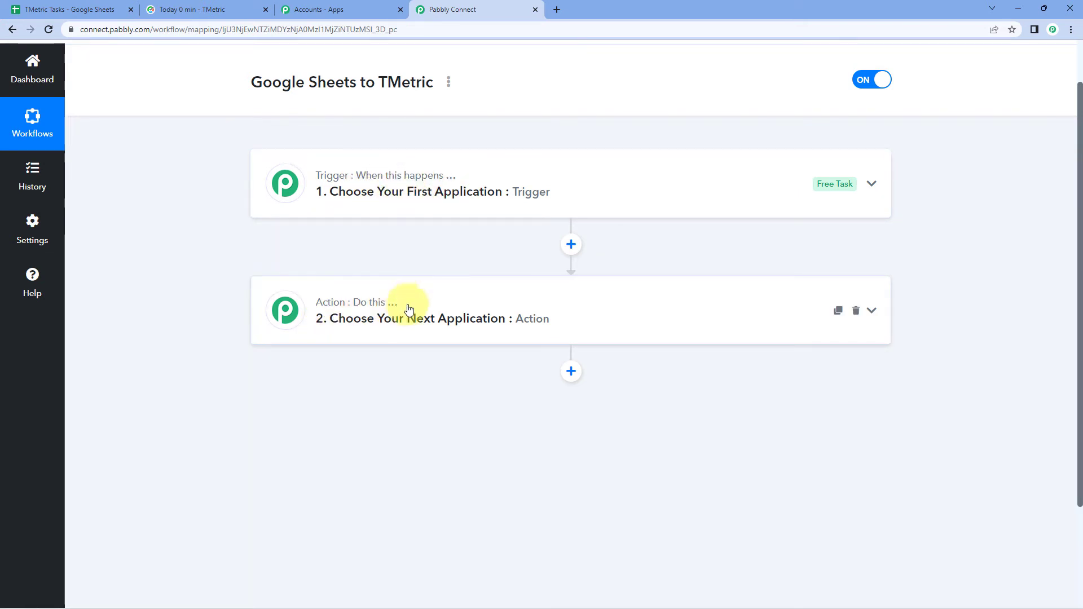
click(493, 172)
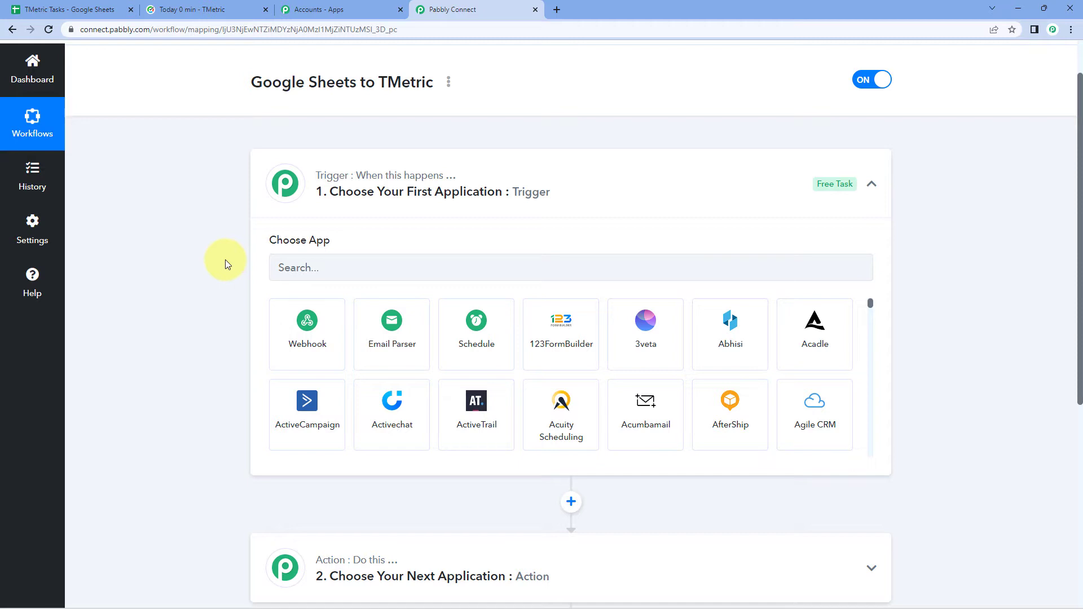
scroll(225, 259, down, 1)
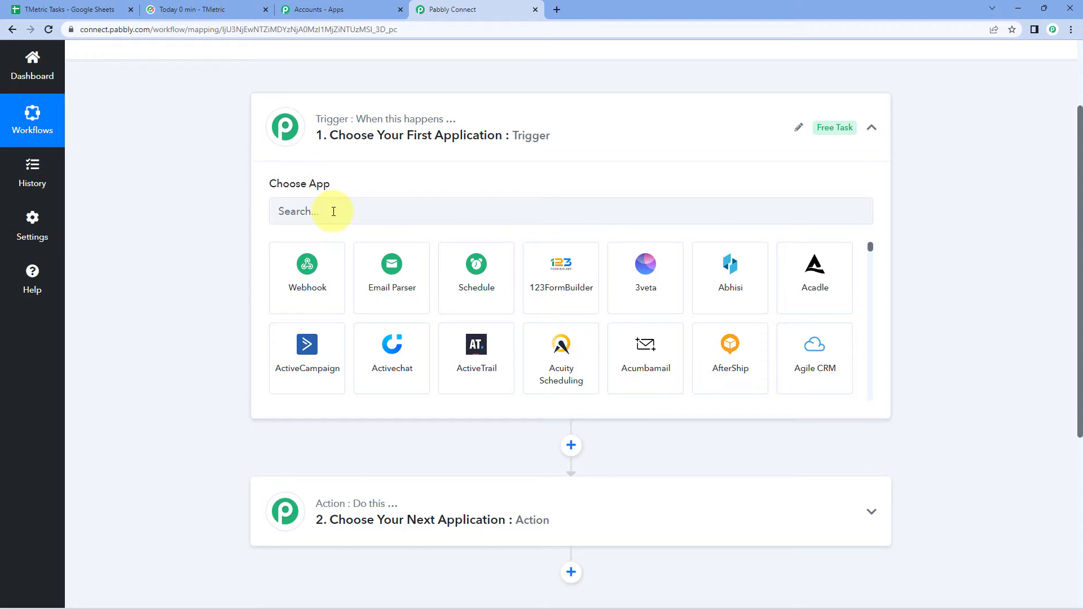
click(334, 212)
text(Google)
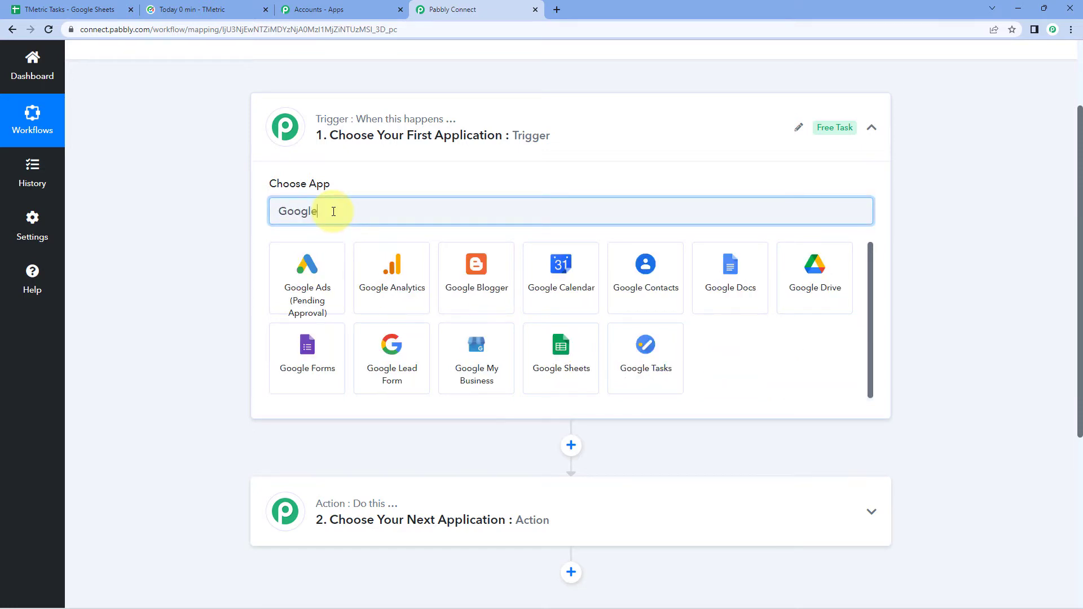
text( Sheets)
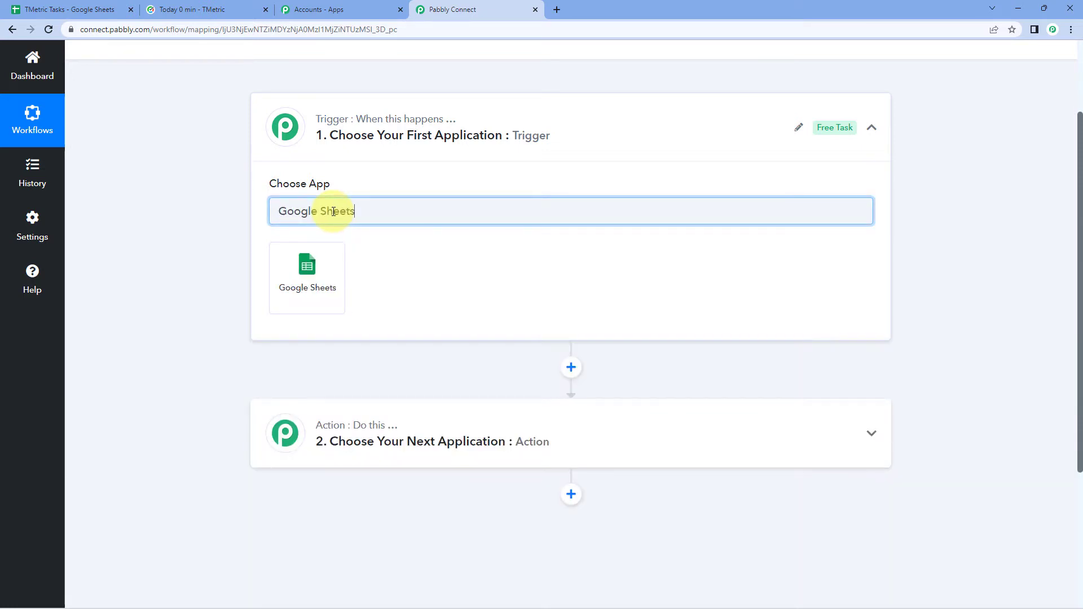
click(328, 263)
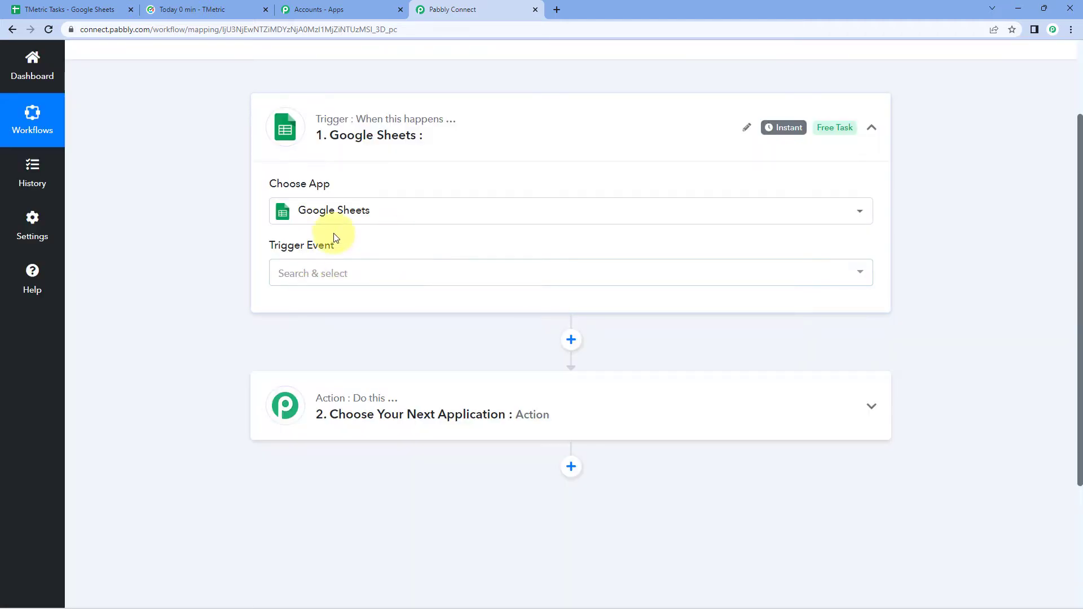
click(368, 281)
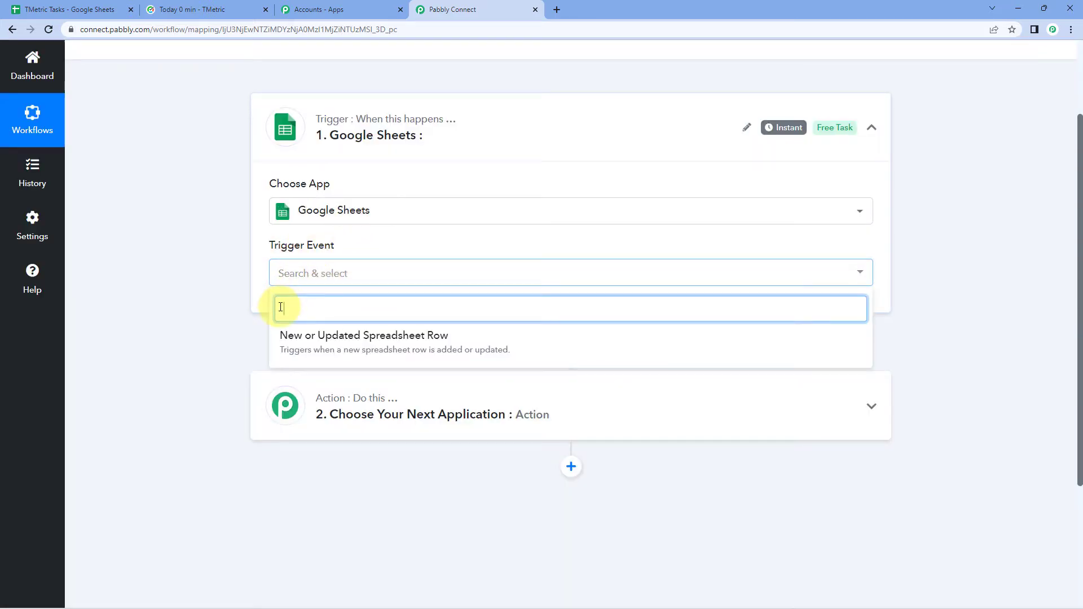
click(492, 341)
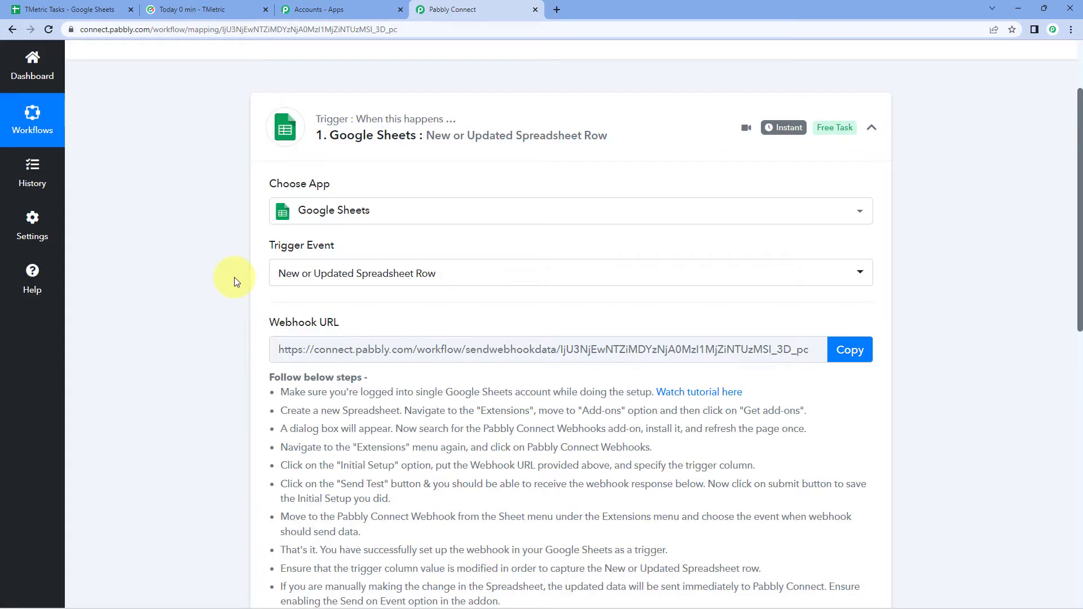
- Review the trigger's webhook setup instructions and copy its webhook URL
scroll(233, 248, down, 1)
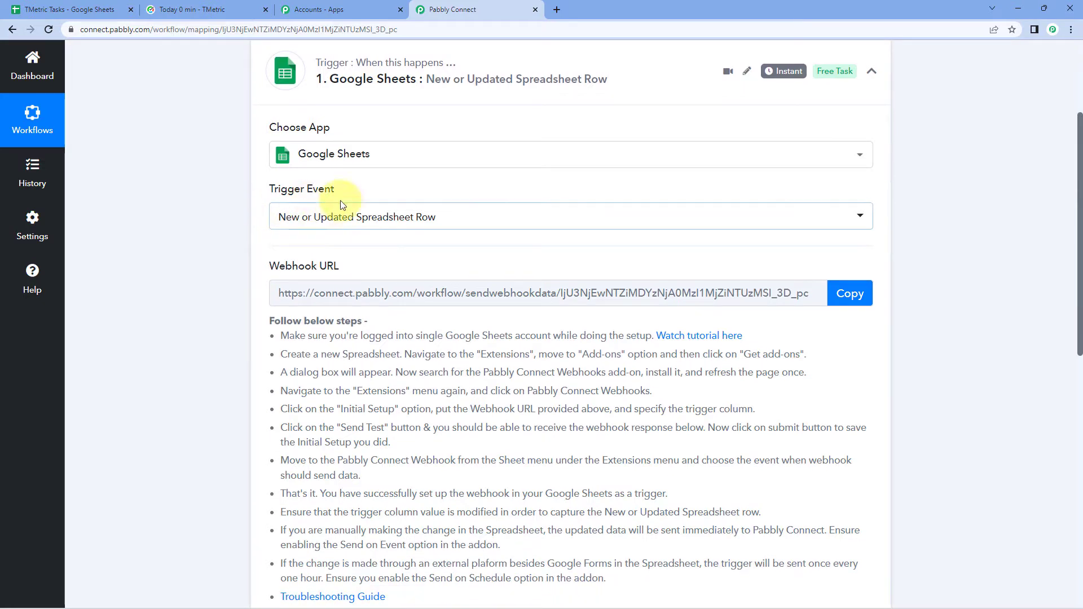
scroll(316, 206, down, 2)
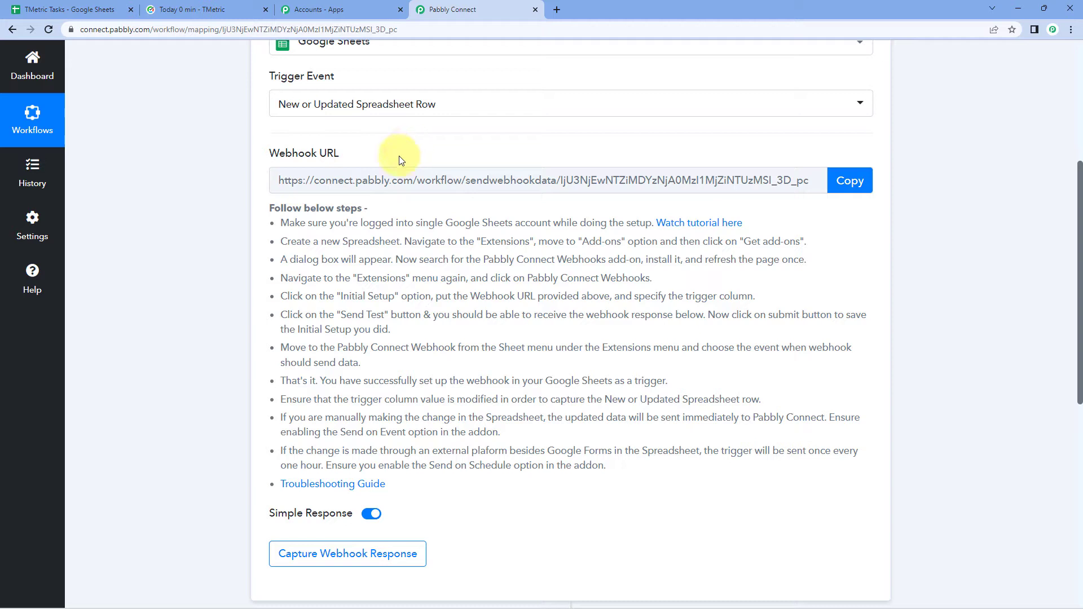
drag(278, 224, 551, 477)
click(549, 479)
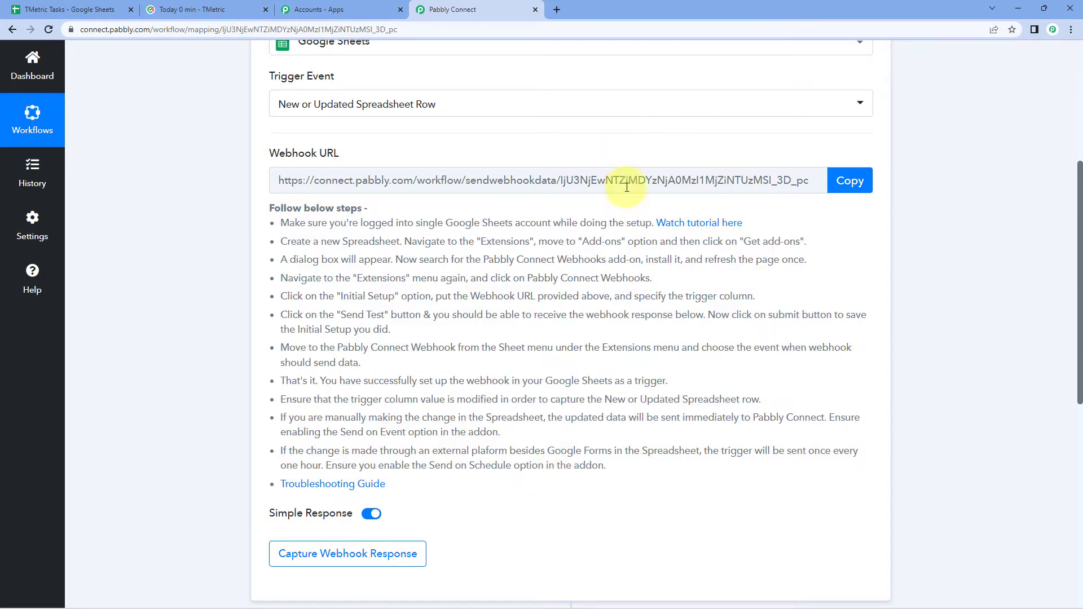
click(841, 181)
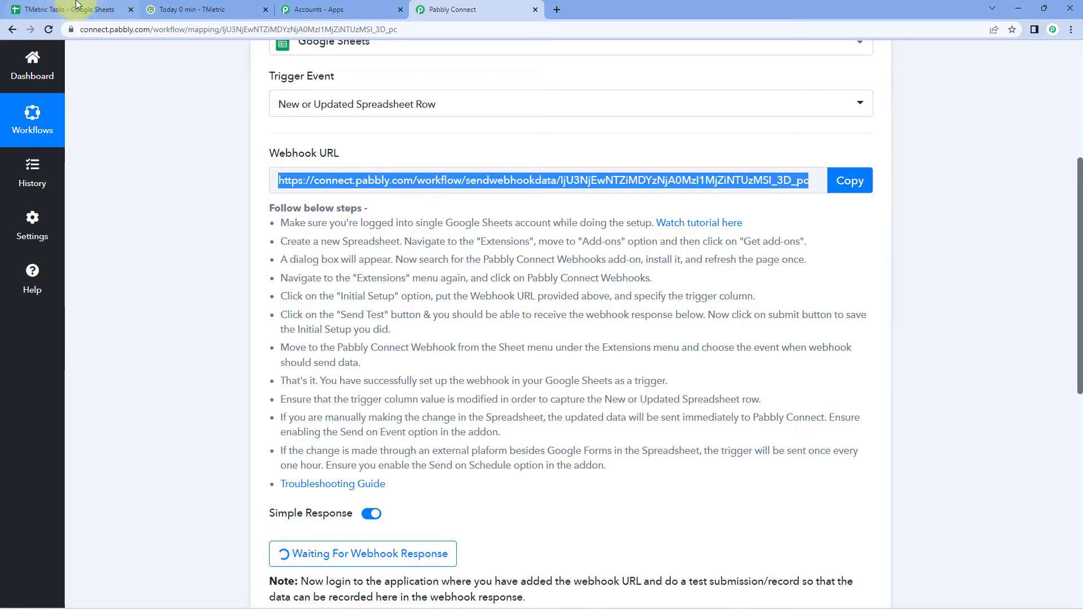
- In the TMetric Tasks Google Sheet, search the add-on marketplace for Pabbly Connect Webhooks, then close it and reload the sheet
click(77, 9)
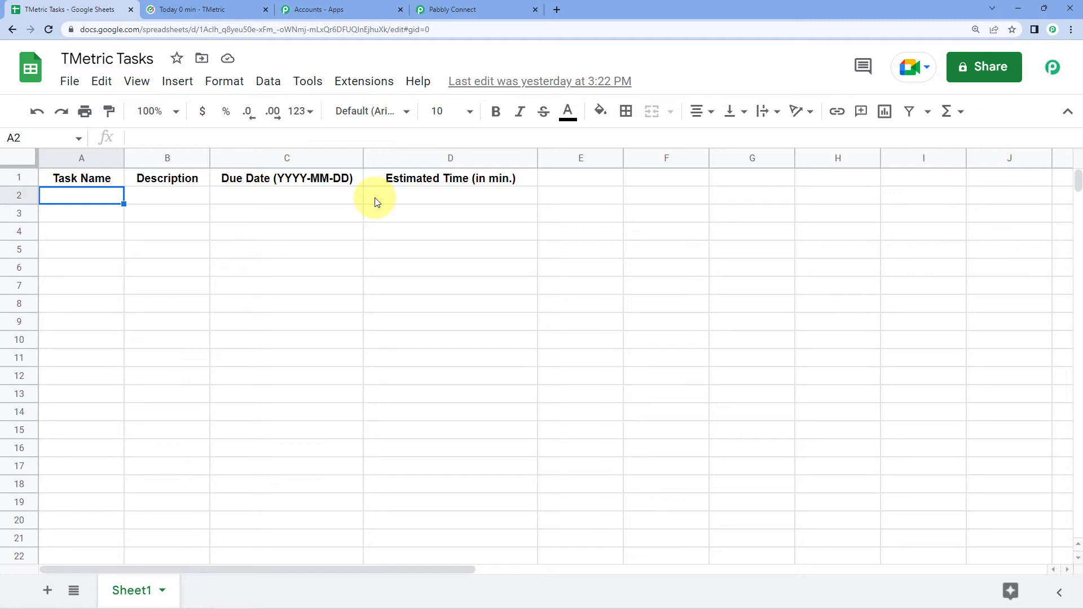
click(375, 87)
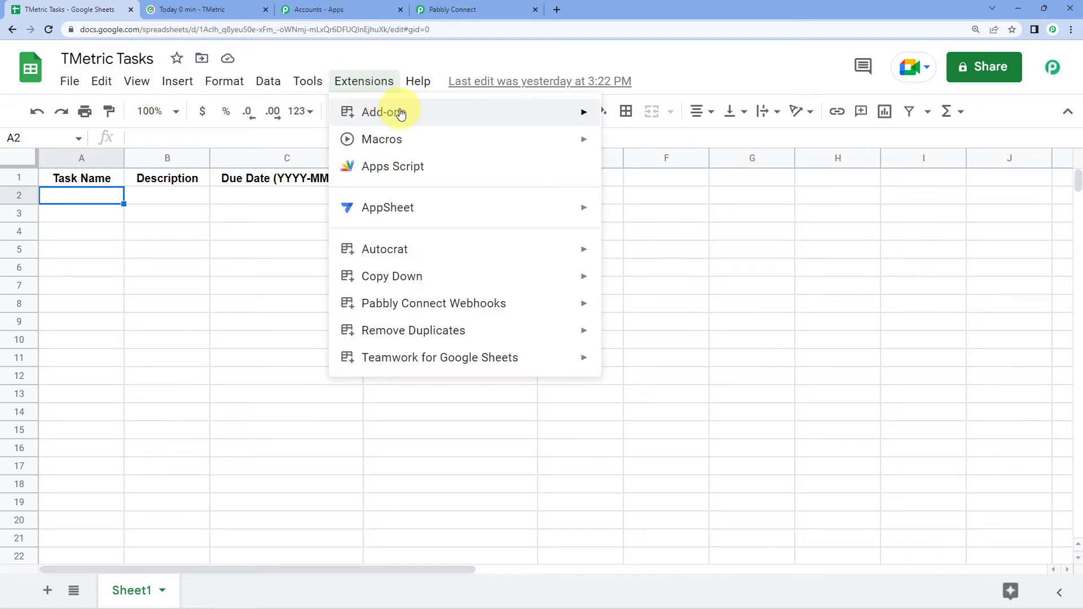
mouse_move(519, 112)
click(685, 117)
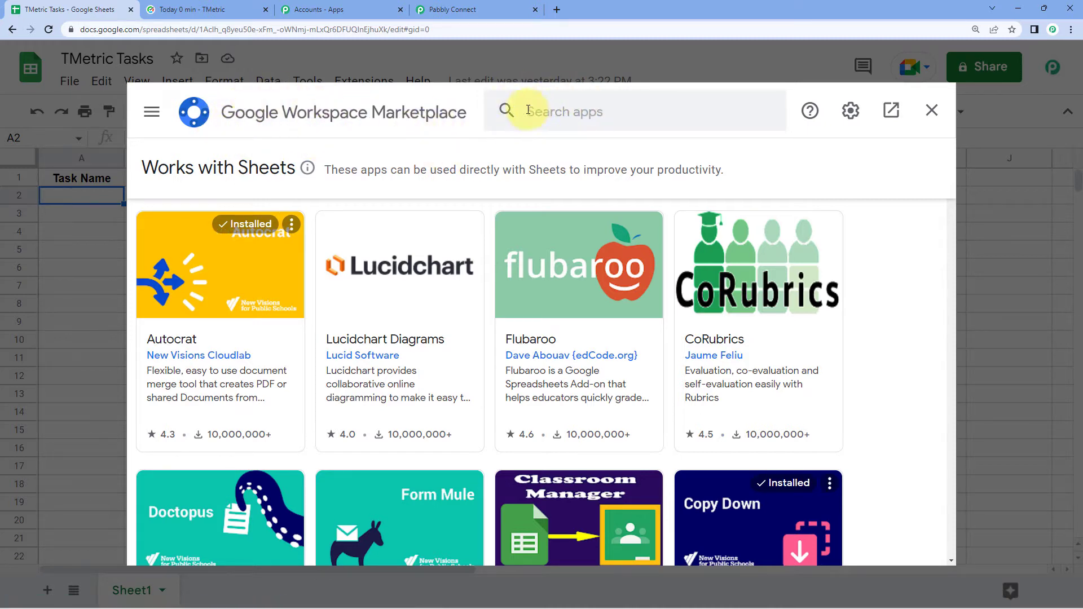
click(538, 114)
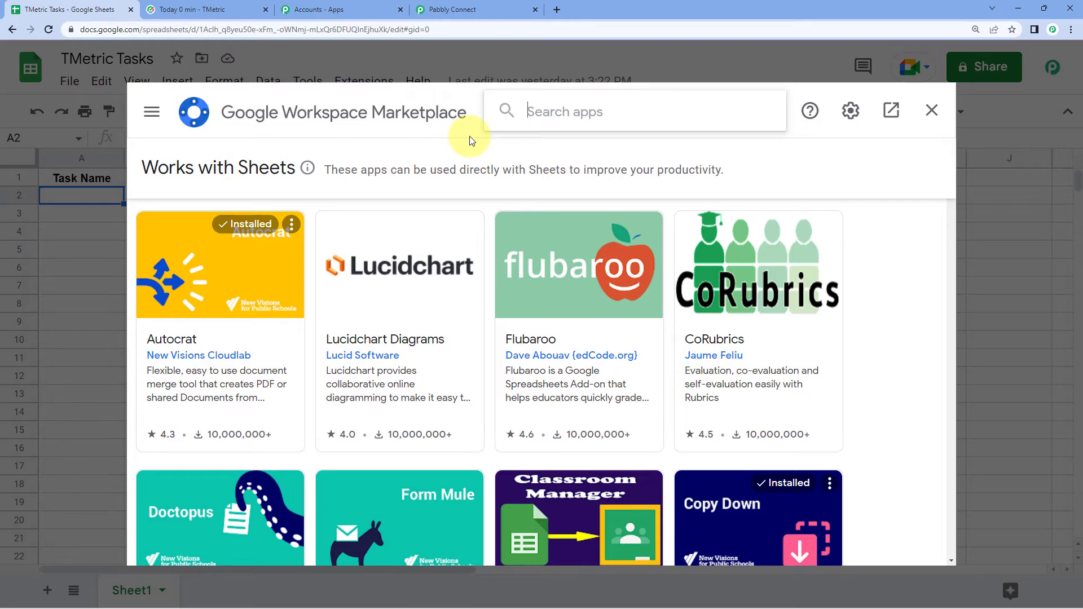
text(Pabbly)
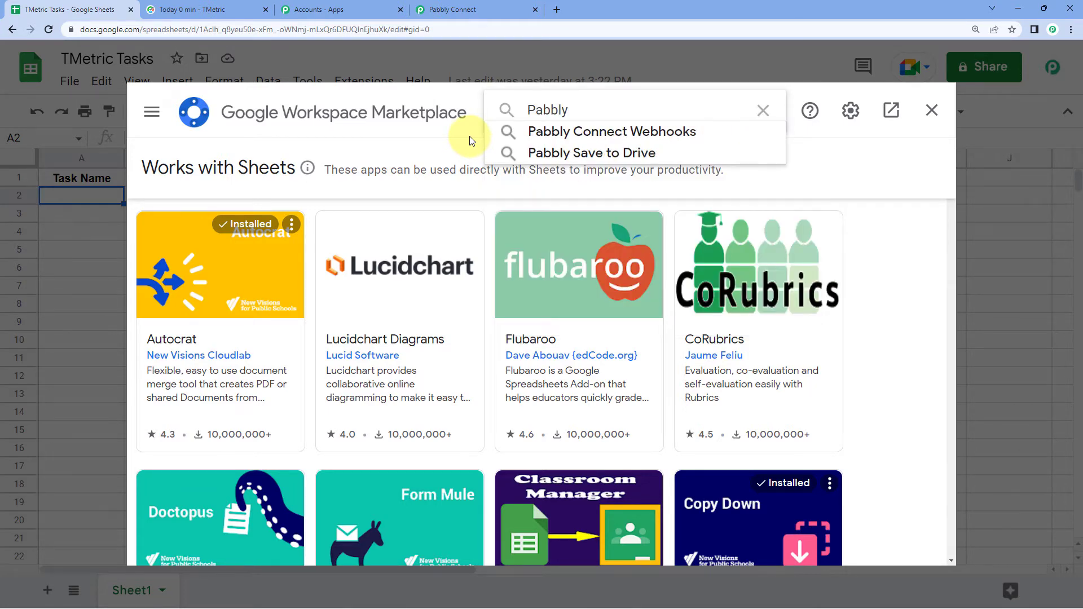
key(Down)
key(Return)
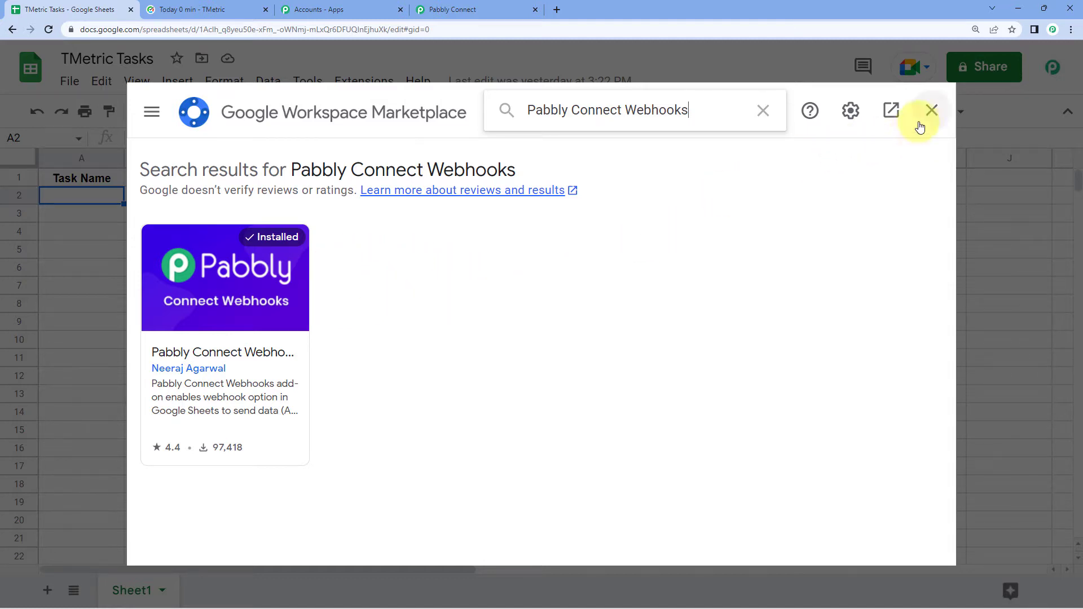
click(931, 110)
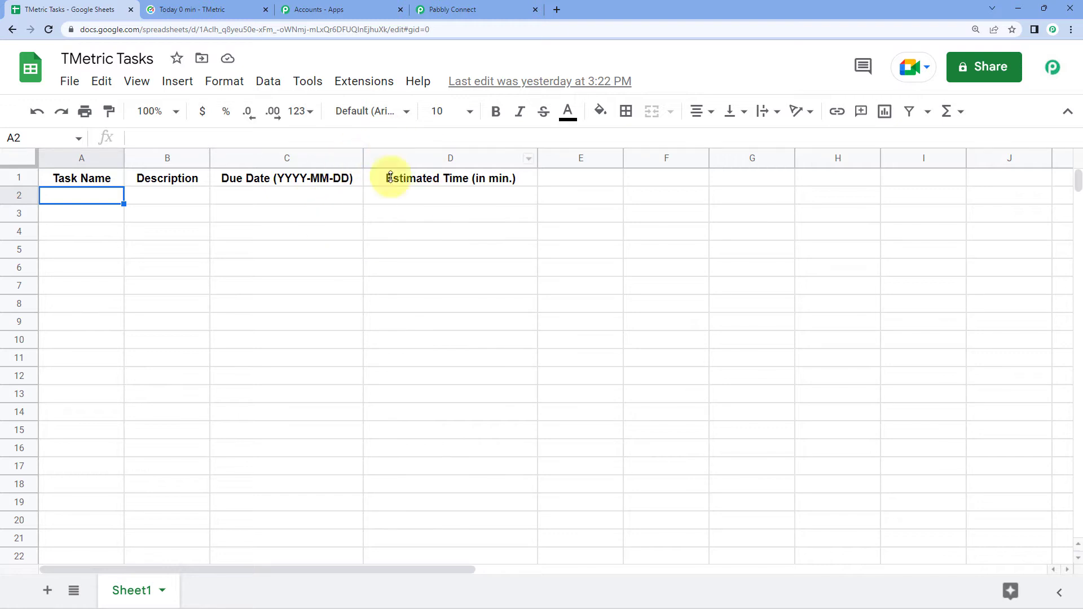
click(49, 30)
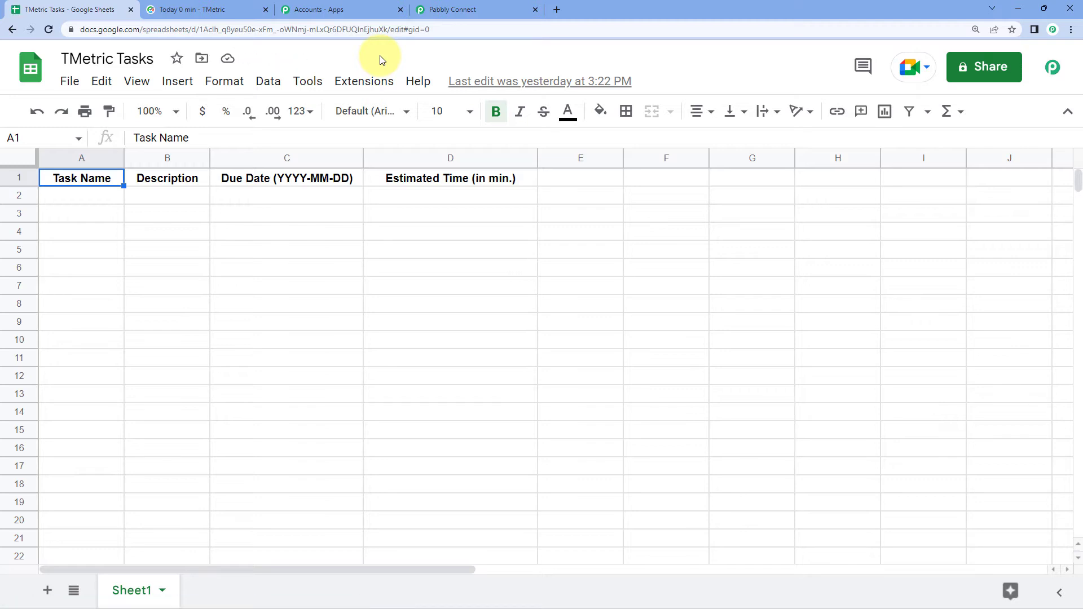
- Open the Initial Setup dialog of the Pabbly Connect Webhooks add-on for Sheet1
click(367, 86)
mouse_move(440, 309)
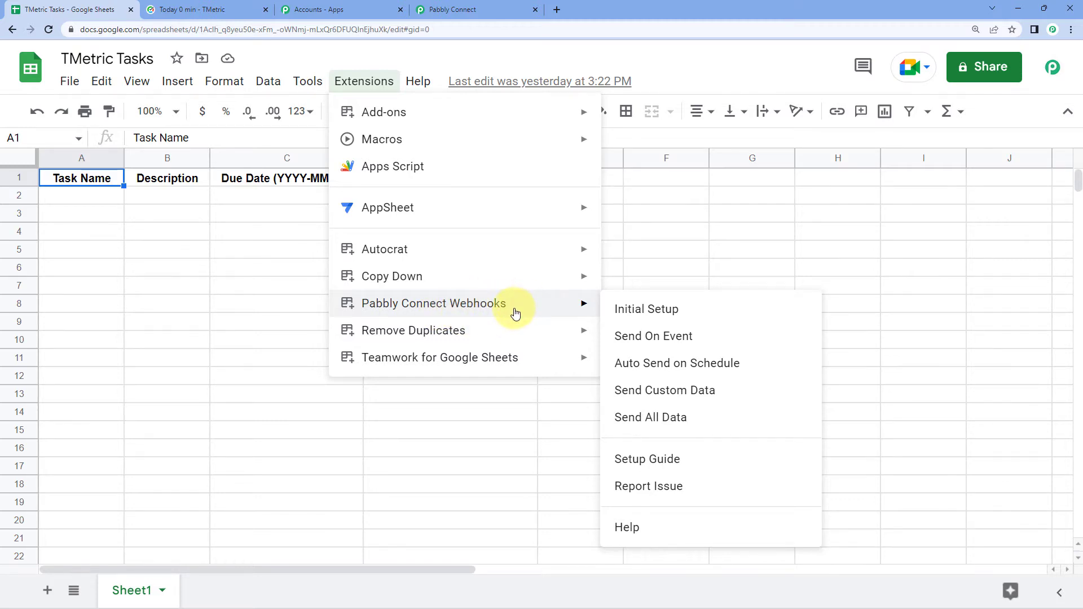
click(685, 311)
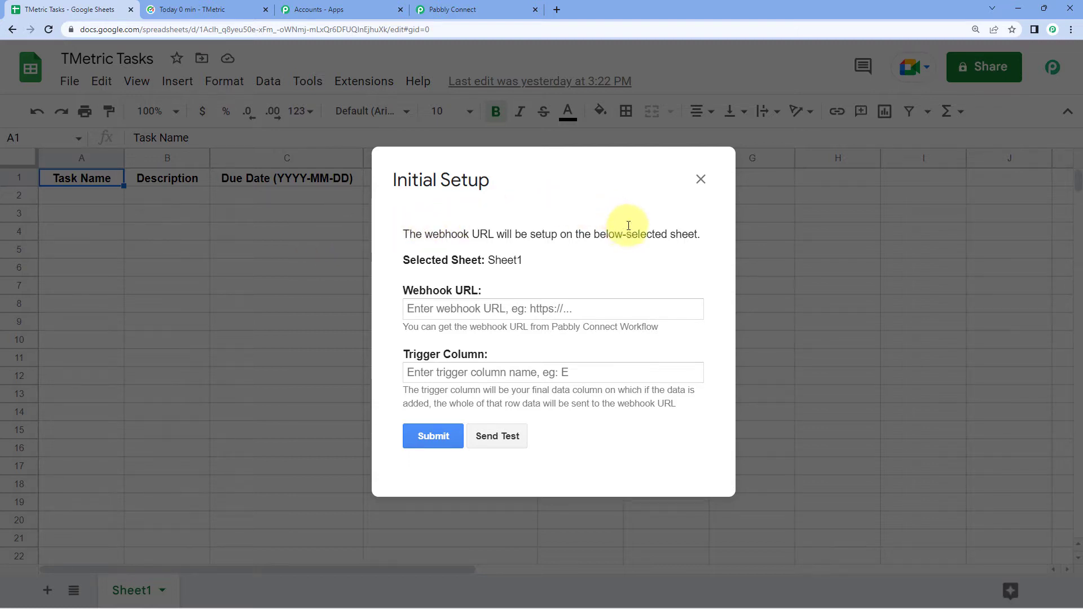
drag(622, 207, 725, 249)
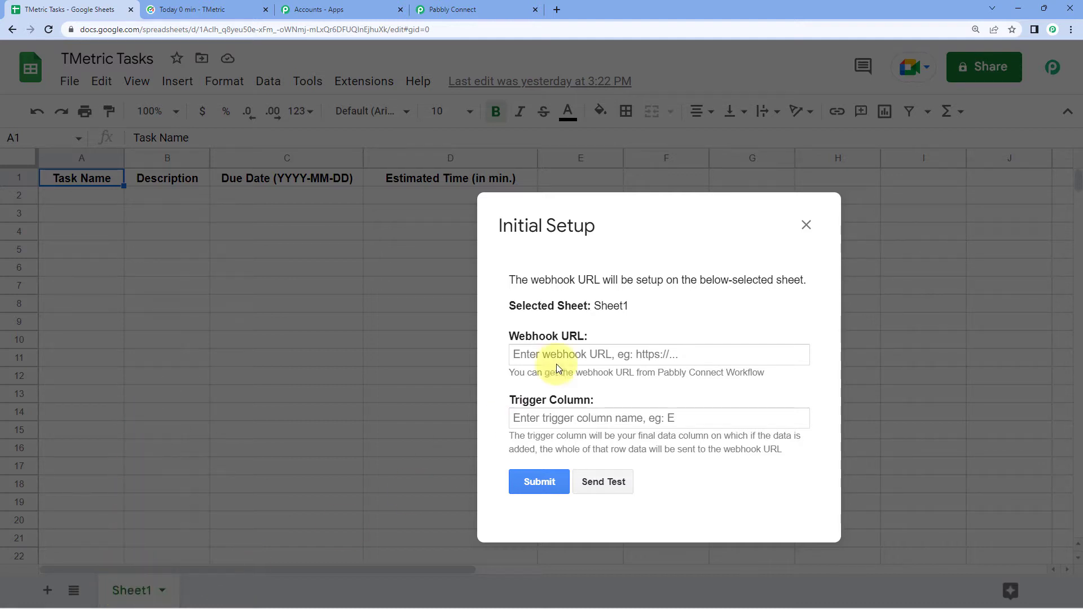
drag(663, 280, 594, 210)
click(541, 290)
click(534, 286)
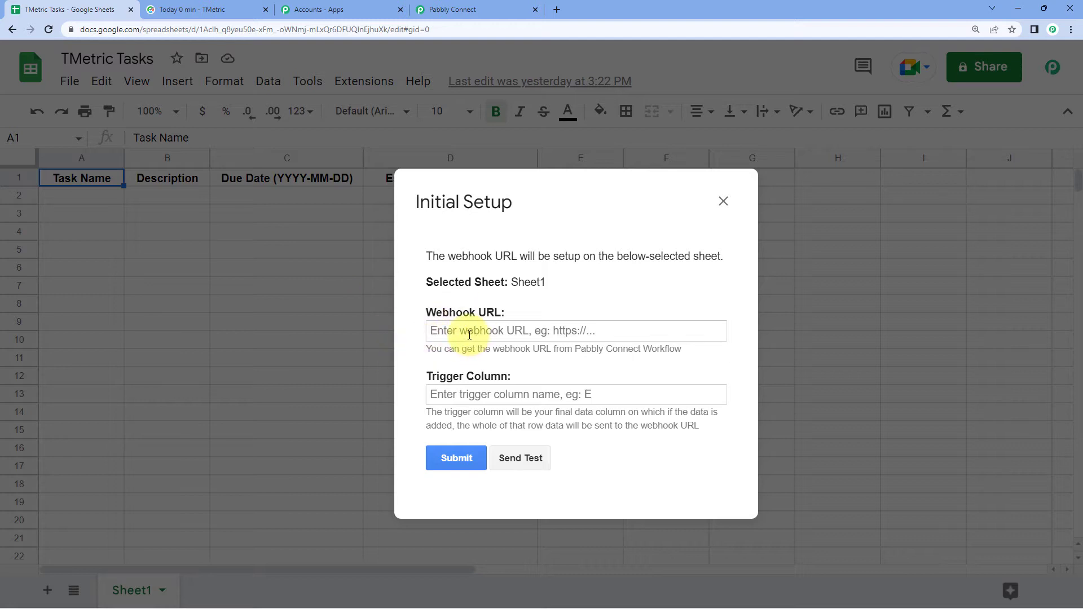
- Copy the trigger's webhook URL again from Pabbly Connect and paste it into the Webhook URL field of the sheet's Initial Setup
click(476, 8)
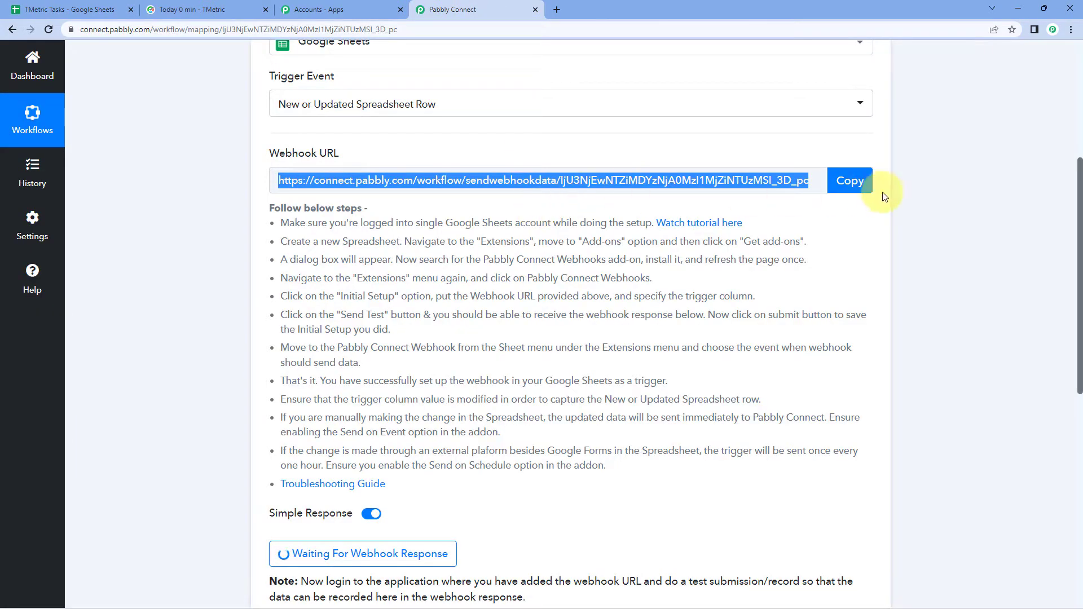
click(866, 188)
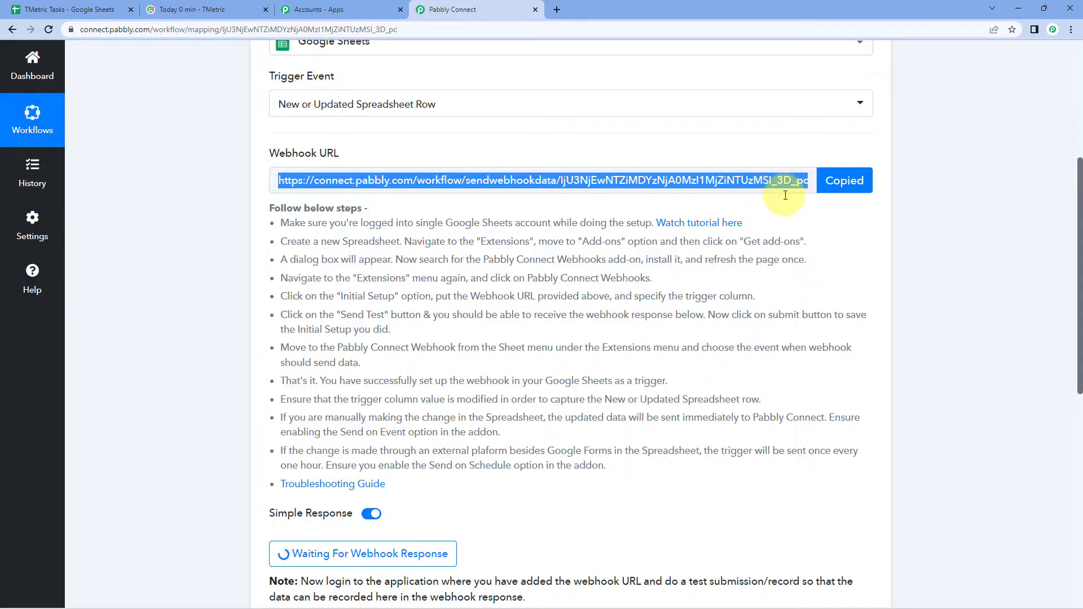
click(87, 6)
click(434, 337)
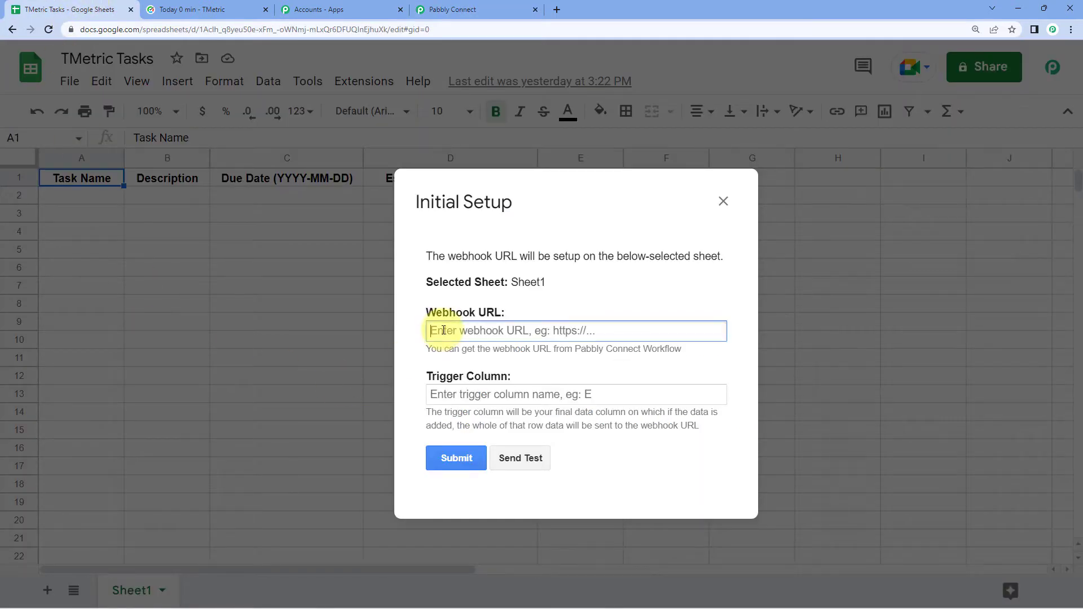
right_click(434, 338)
click(472, 420)
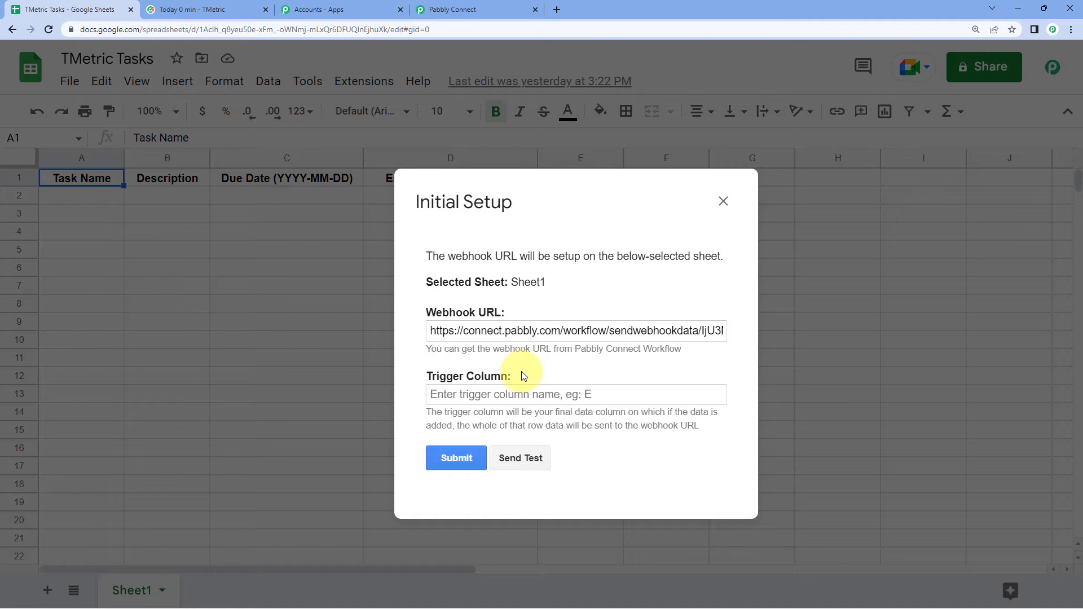
- Set the trigger column to D in the Initial Setup dialog, submit the setup and close the dialog
drag(556, 217, 761, 214)
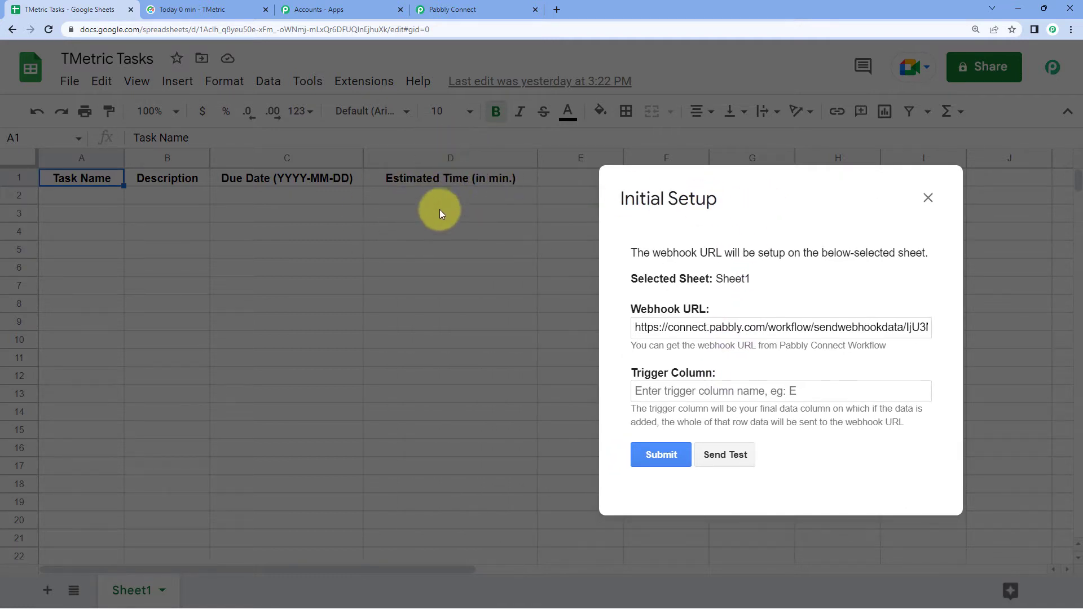
drag(805, 205, 826, 246)
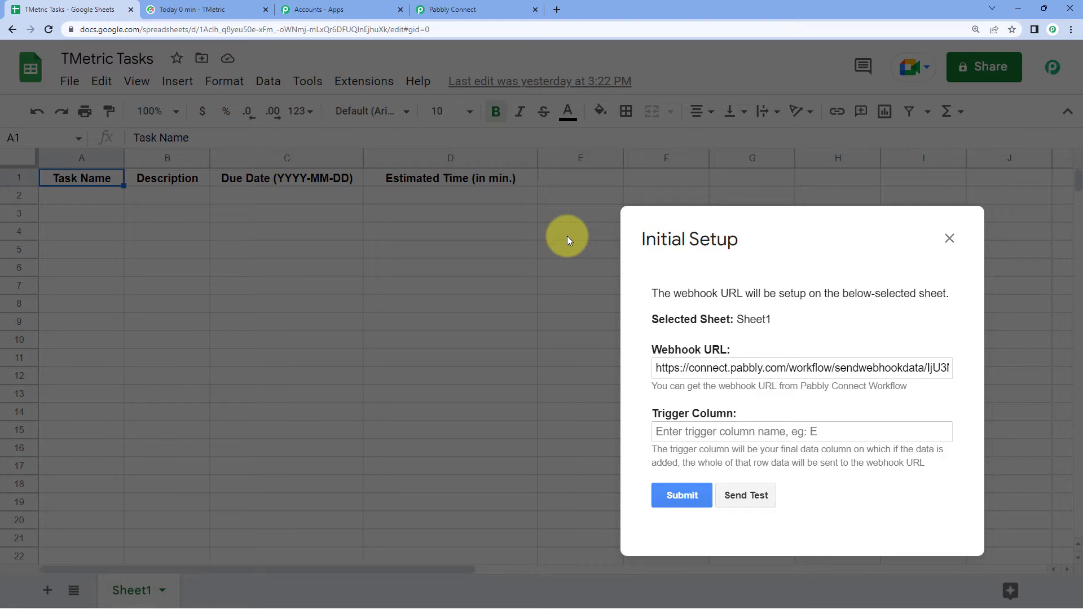
click(700, 430)
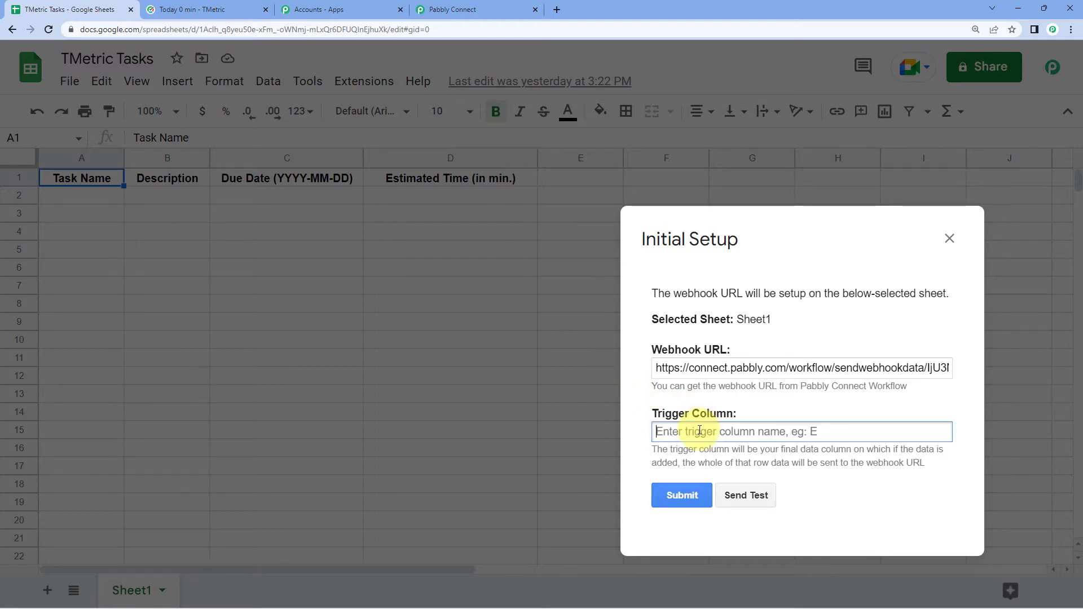
text(D)
drag(789, 244, 512, 181)
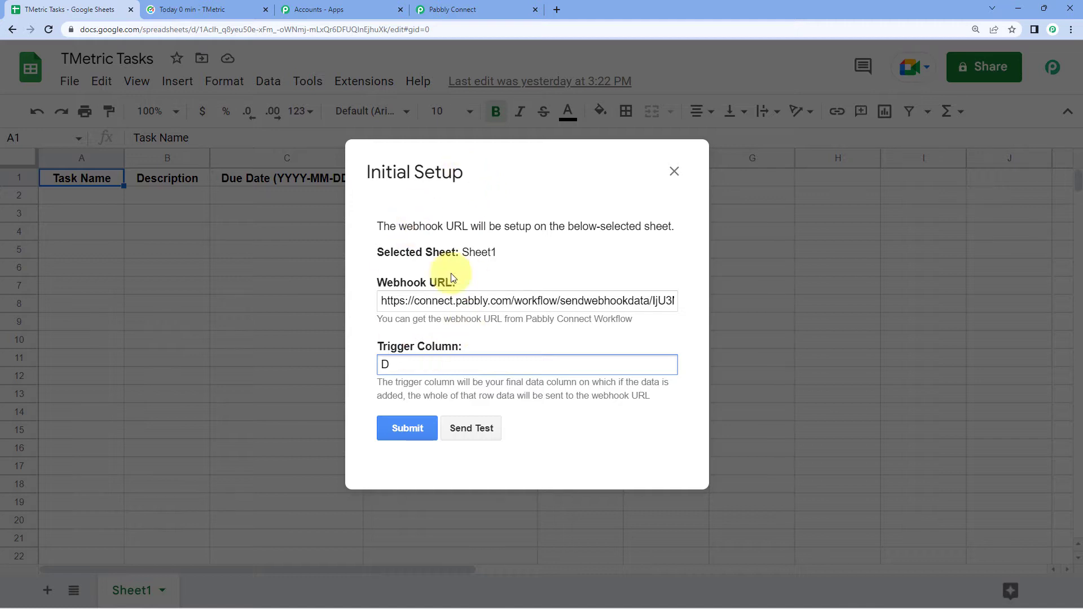
click(402, 431)
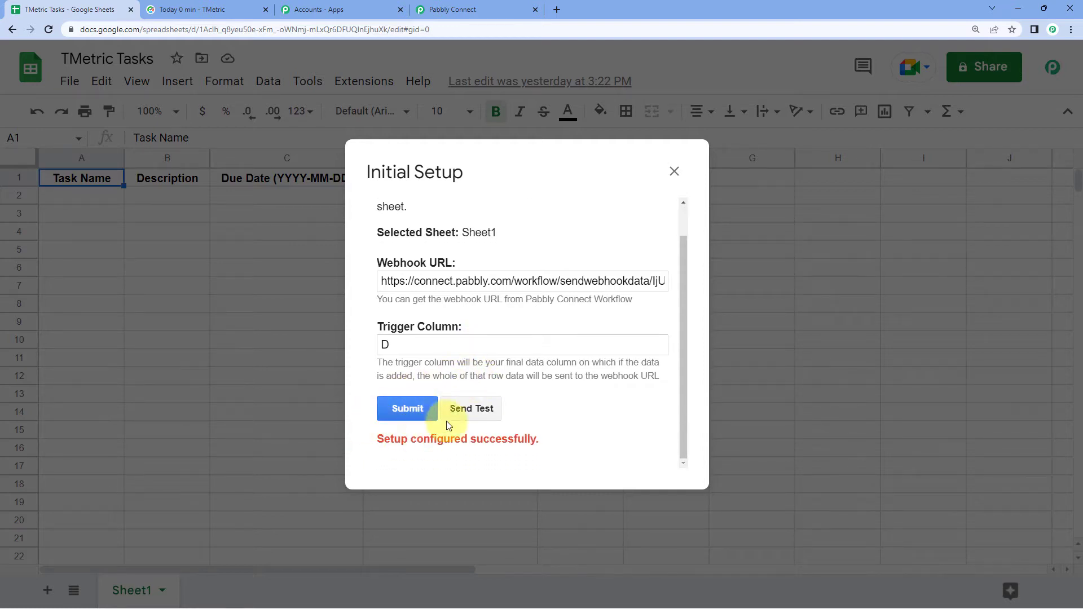
click(673, 171)
- Enable Send On Event for the sheet in the Pabbly Connect Webhooks add-on
click(361, 90)
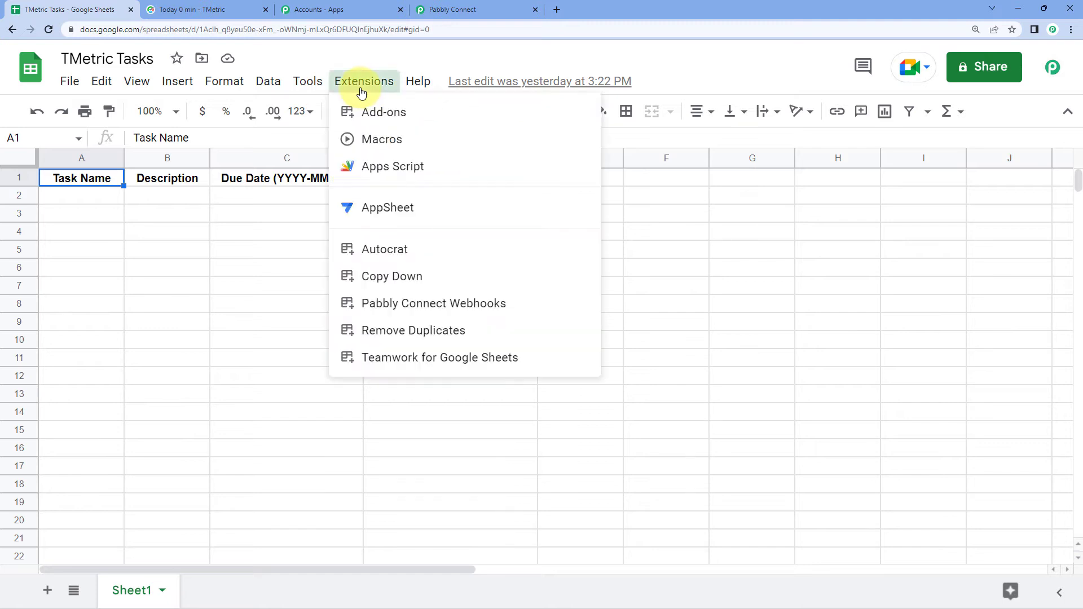
mouse_move(363, 302)
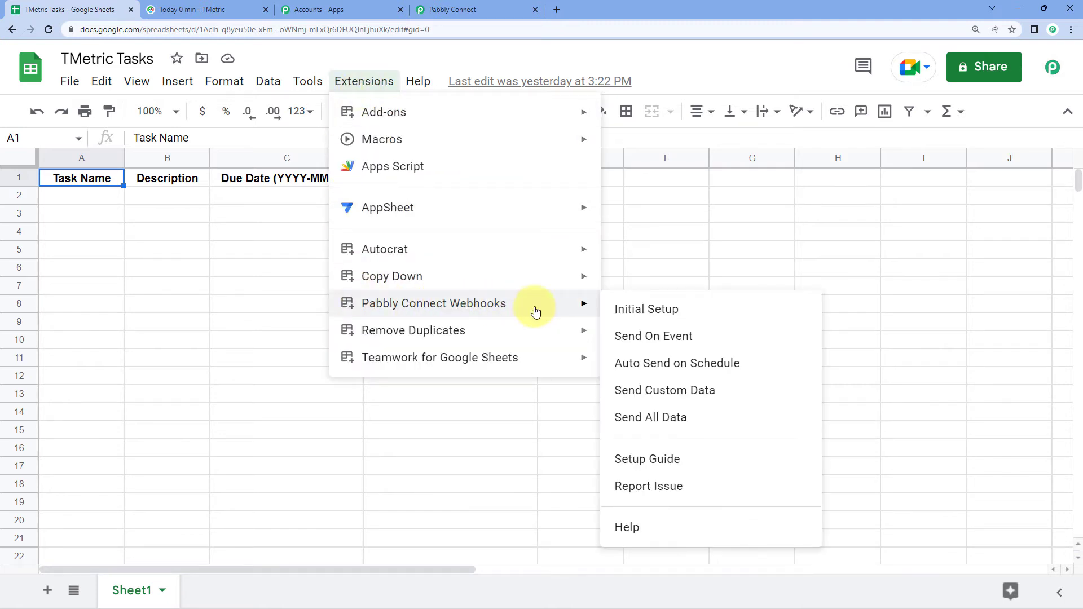
click(616, 337)
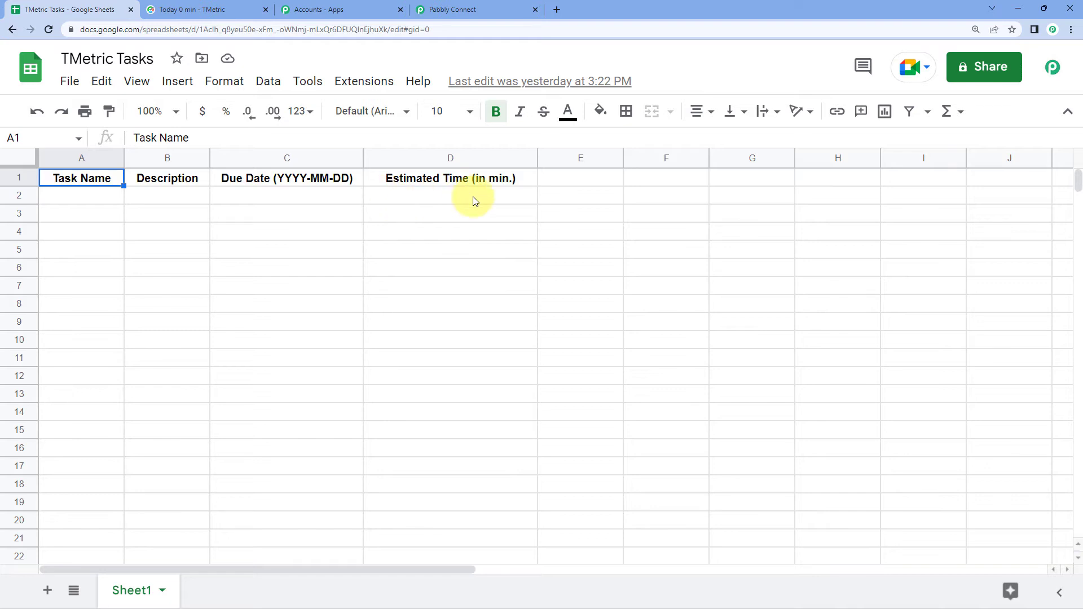
- Check the trigger's webhook response status in Pabbly Connect, then return to cell A2 of the TMetric Tasks sheet
click(101, 196)
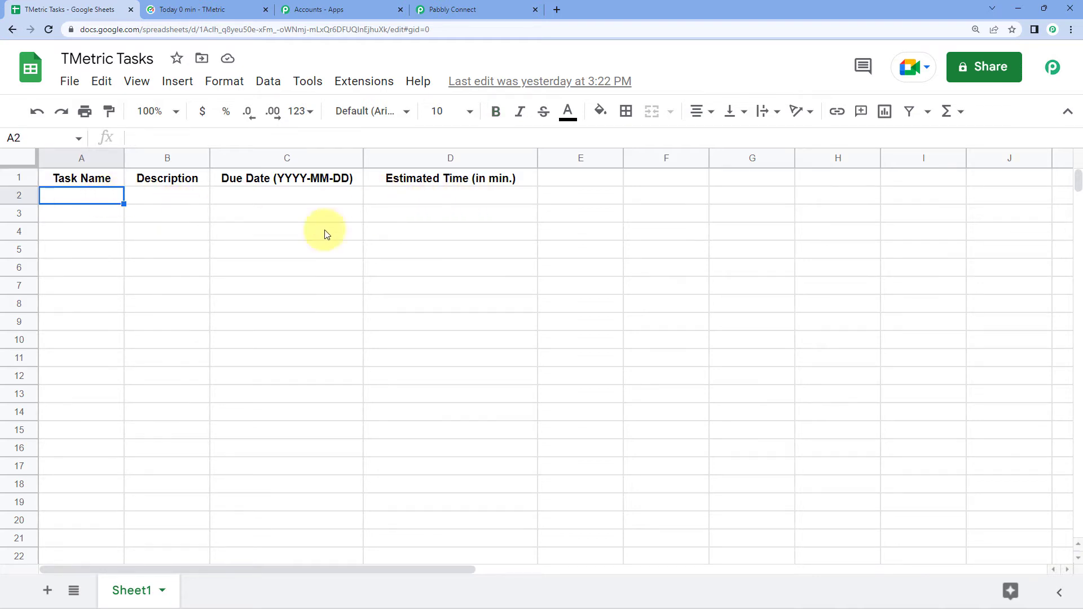
click(483, 9)
scroll(224, 226, down, 3)
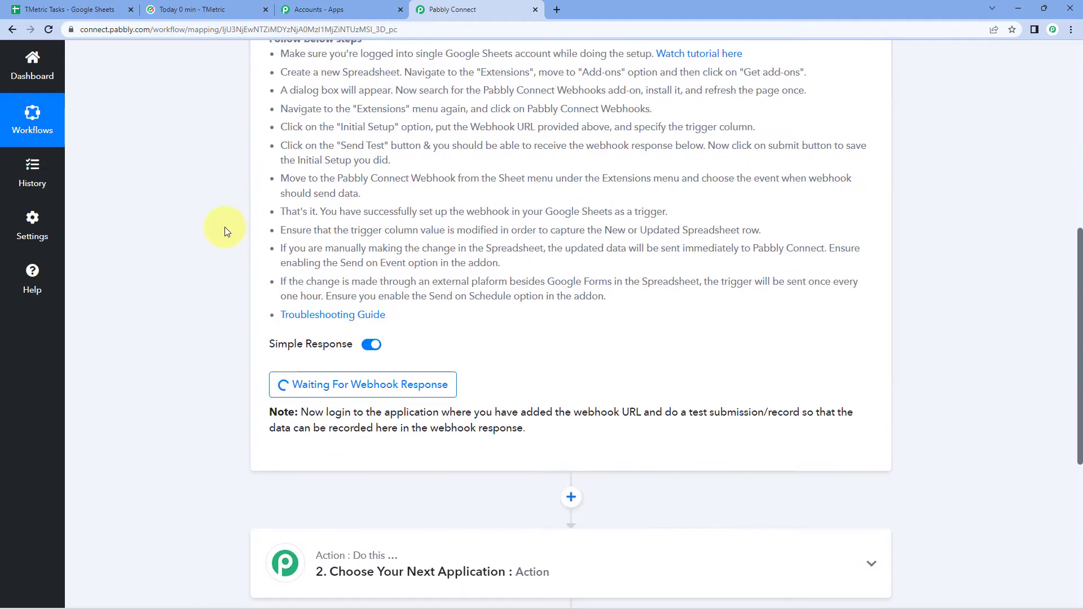
click(100, 8)
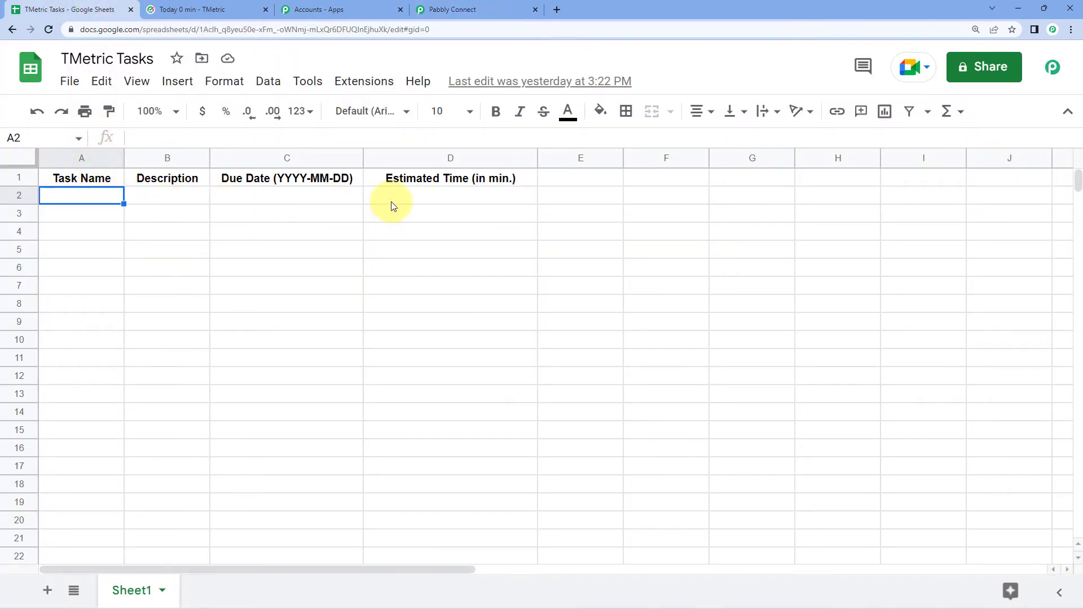
click(479, 9)
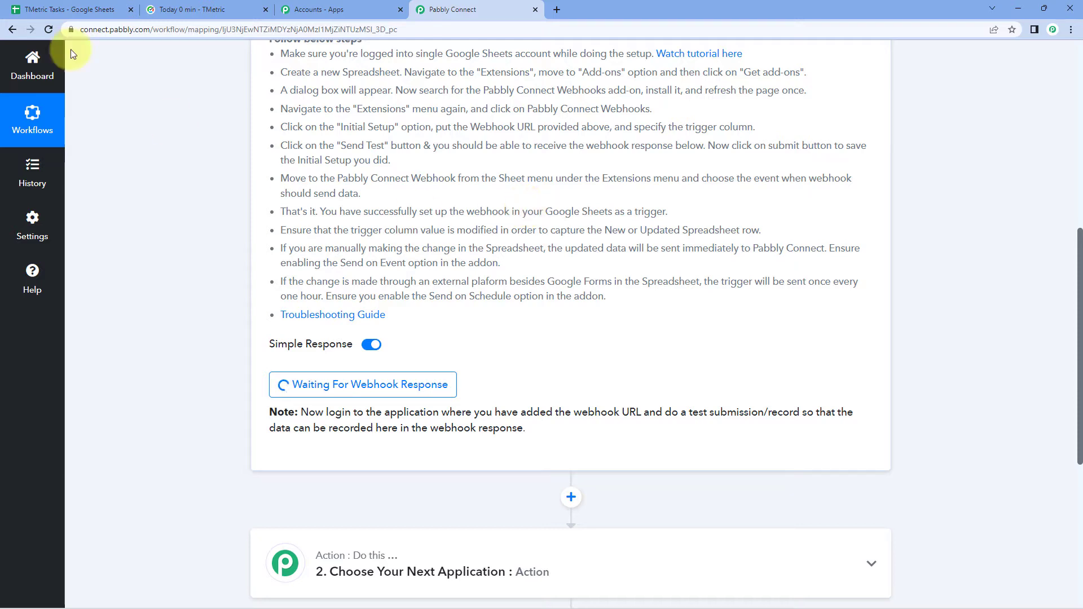
click(64, 10)
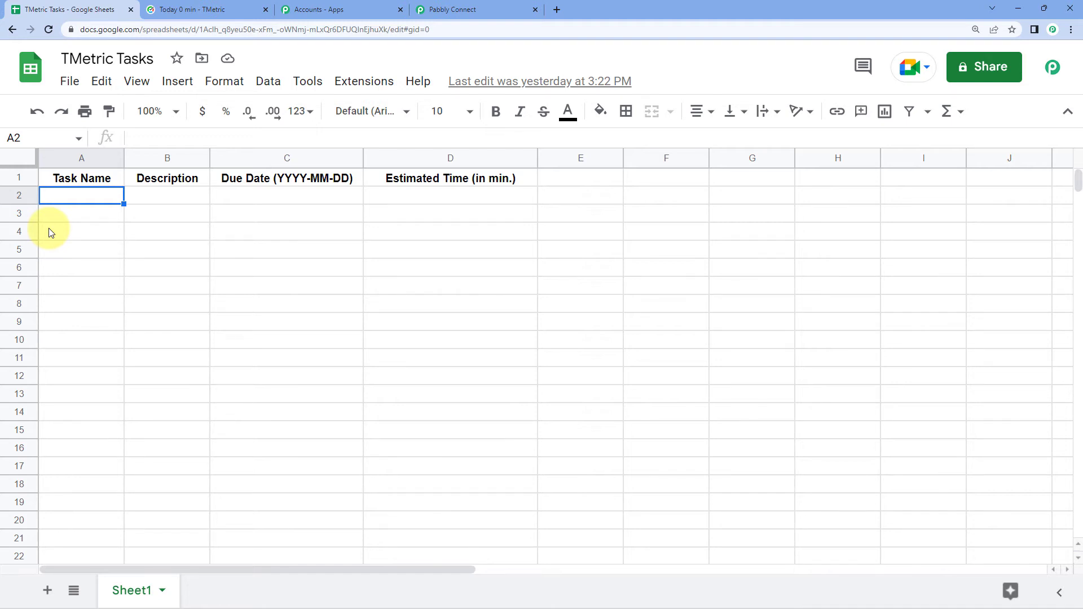
- In row 2, enter the task name "New Integration" and the description "We have to integrate OpenAI with Pabbly Connect"
text(New )
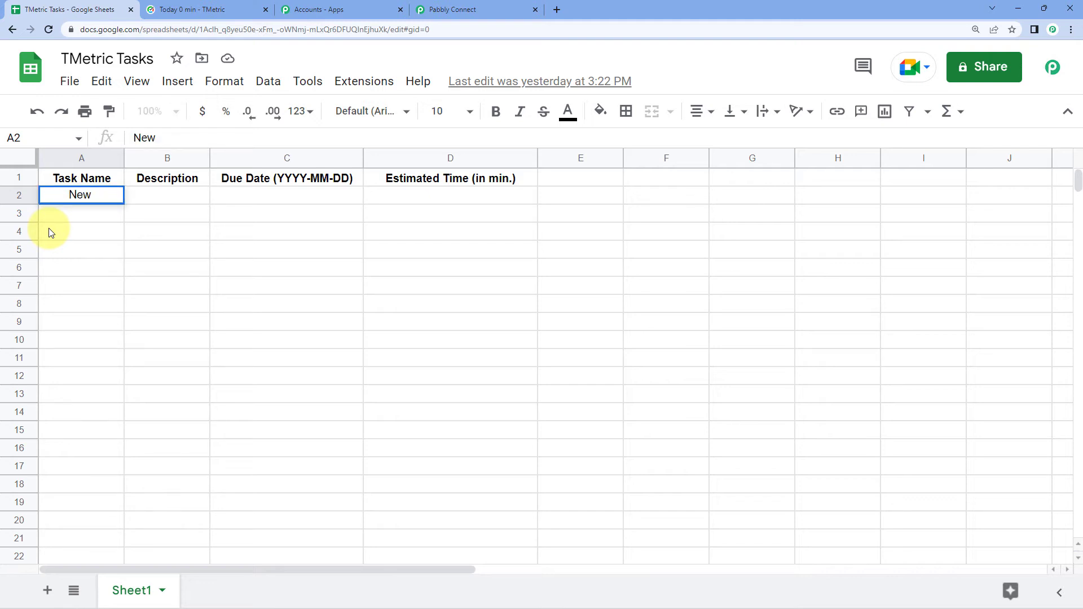
text(Integration)
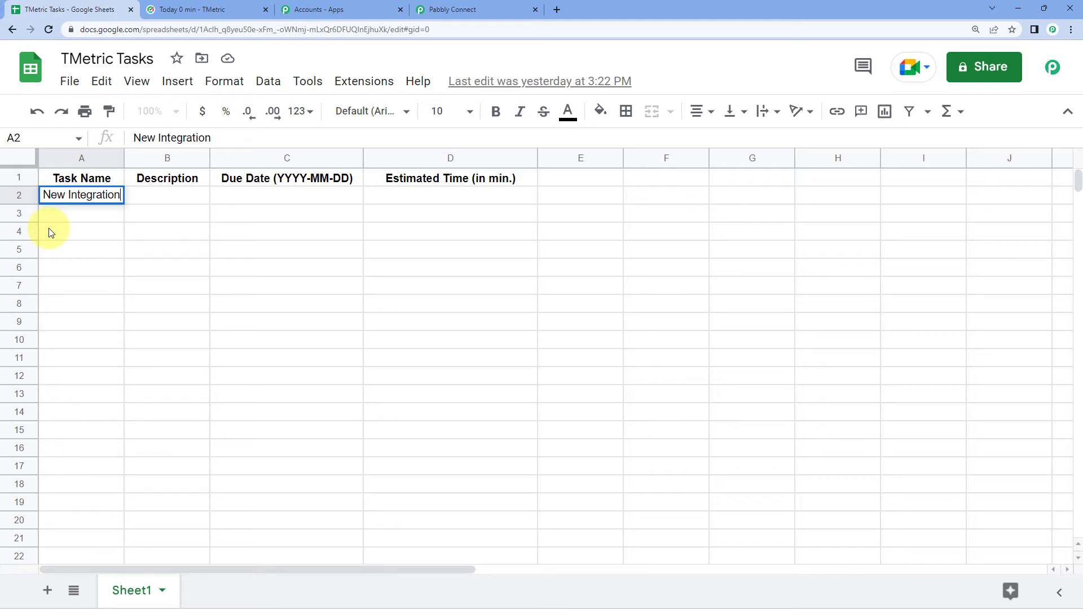
key(Tab)
text(We h)
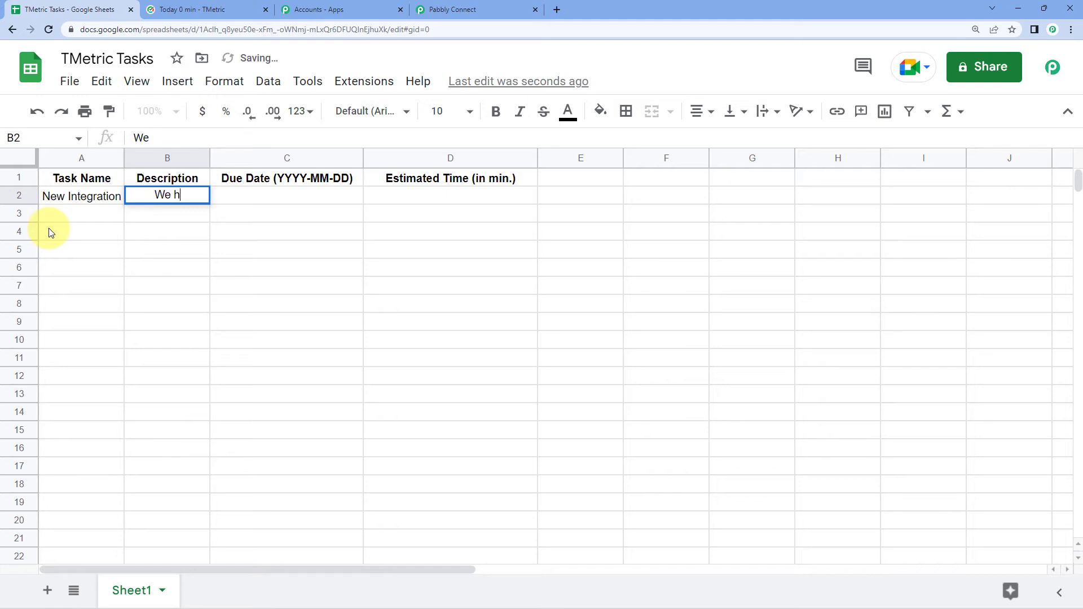
text(ave to integr)
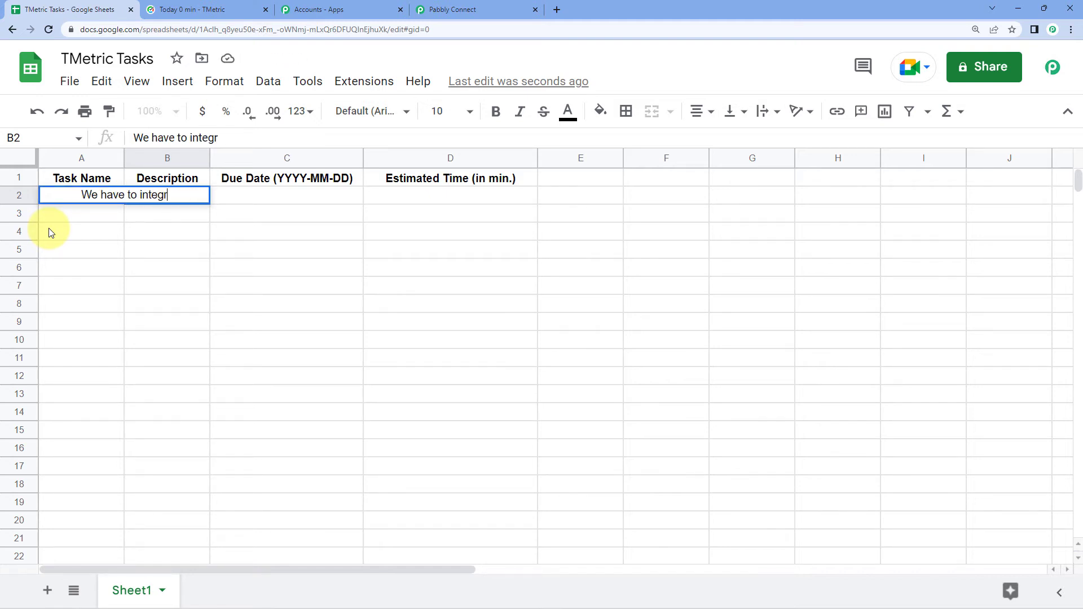
text(at)
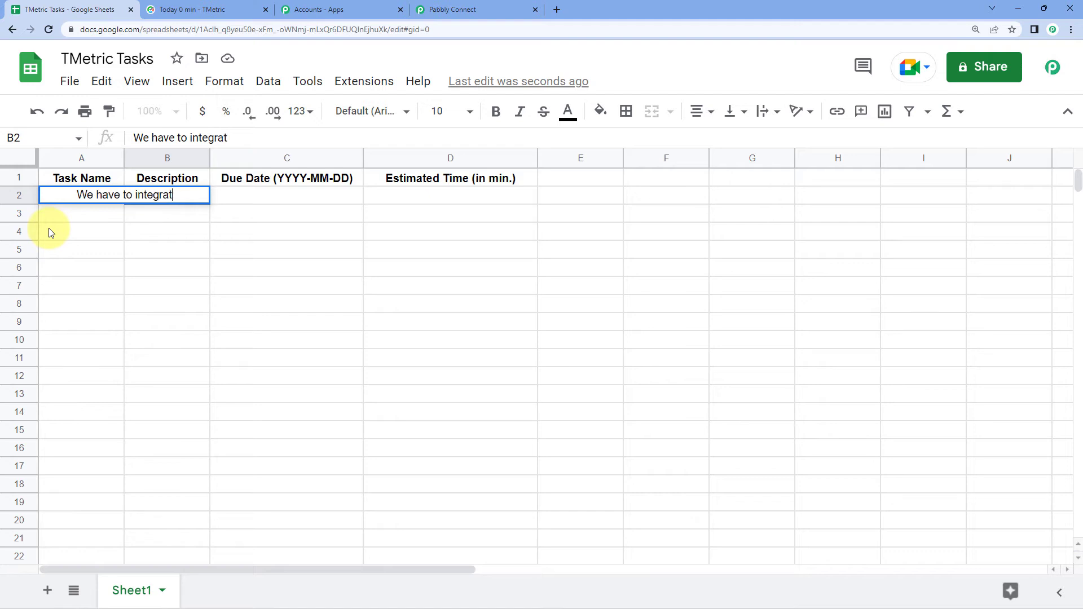
text(e OpenA)
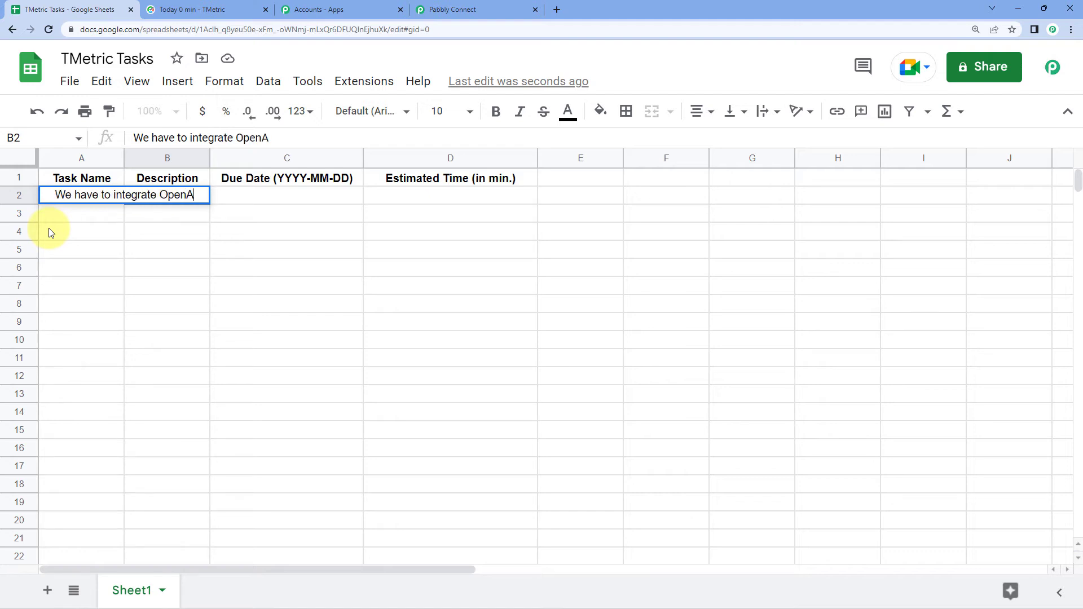
text(I with Pabb)
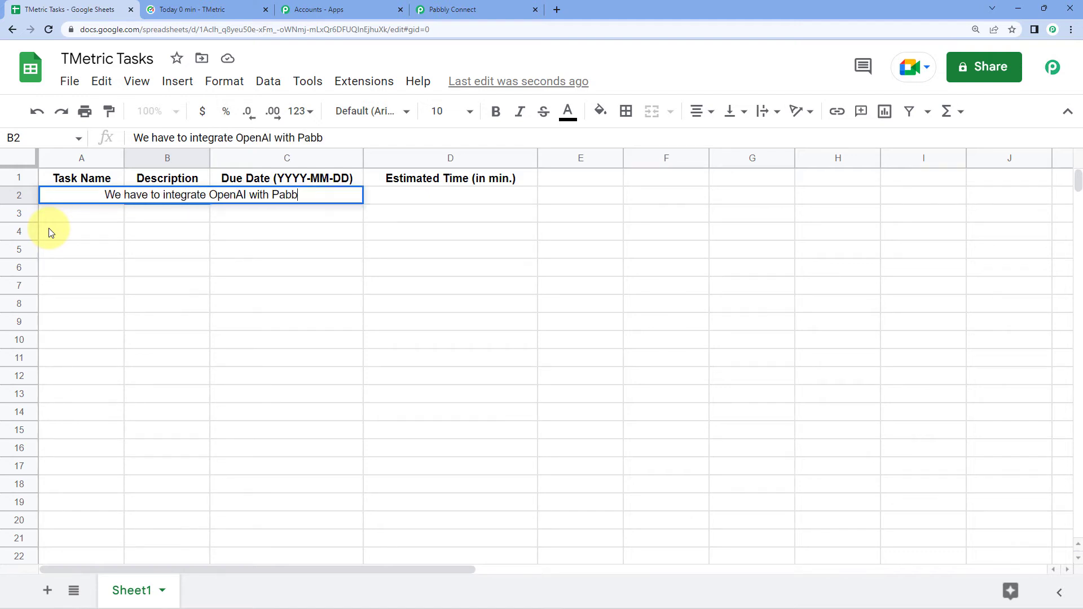
text(ly Connect)
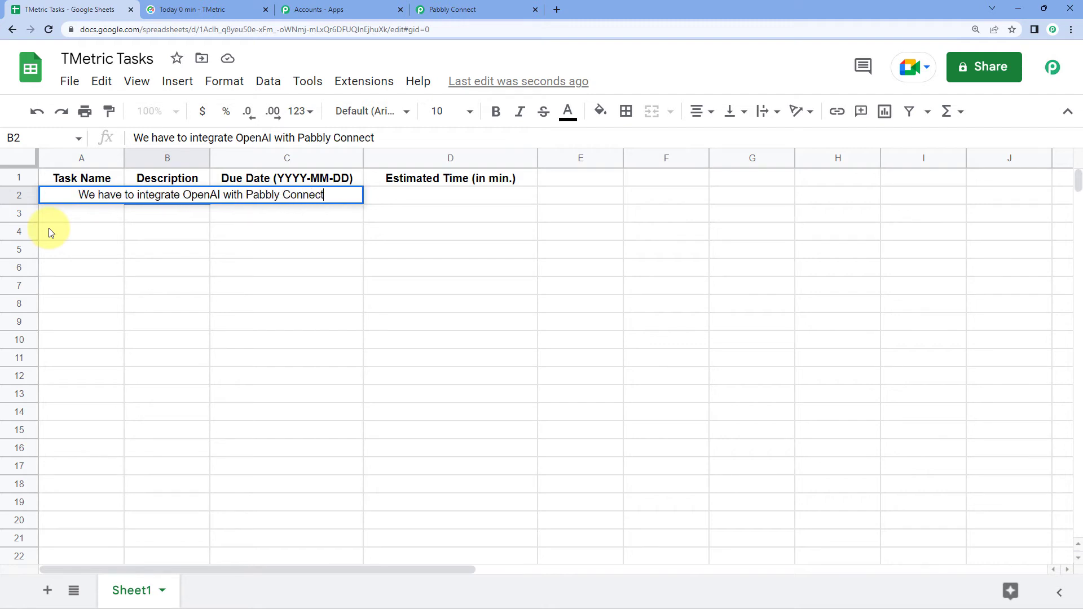
key(Tab)
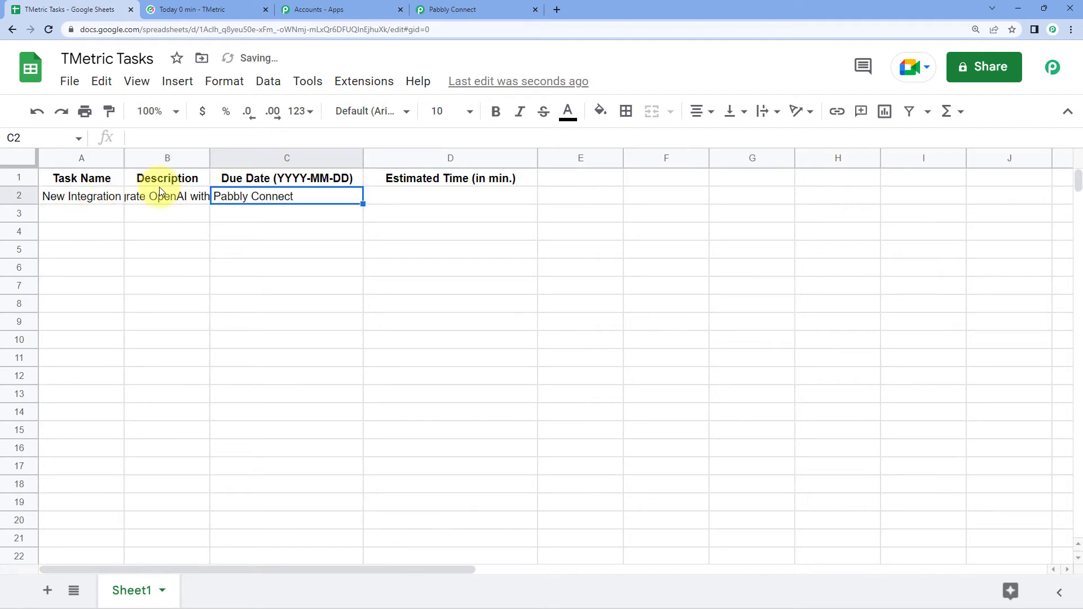
- Widen the Description column and wrap the text in row 2
drag(212, 159, 250, 157)
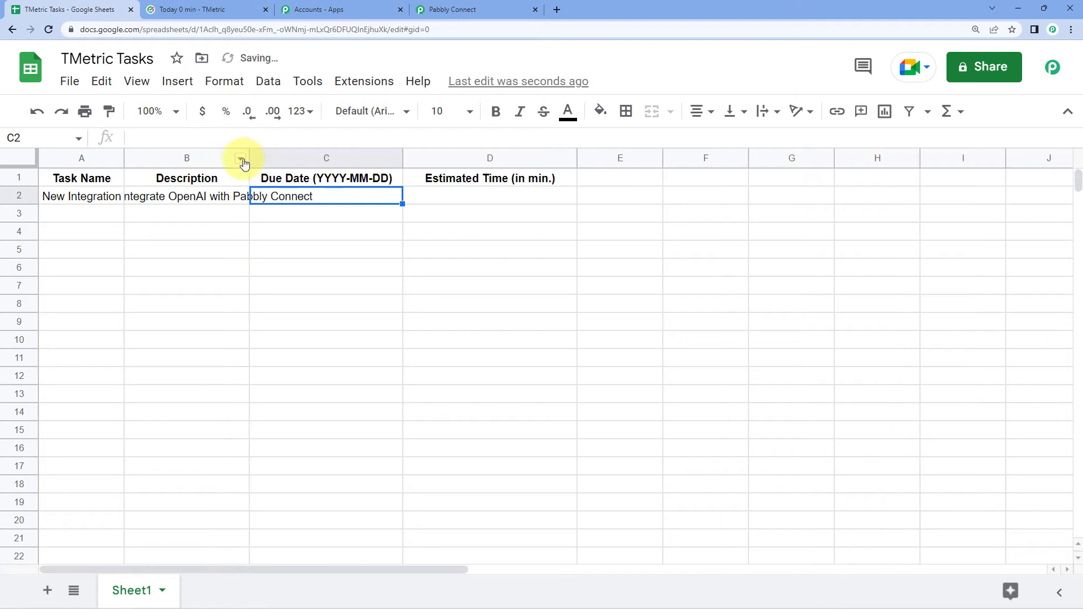
click(19, 196)
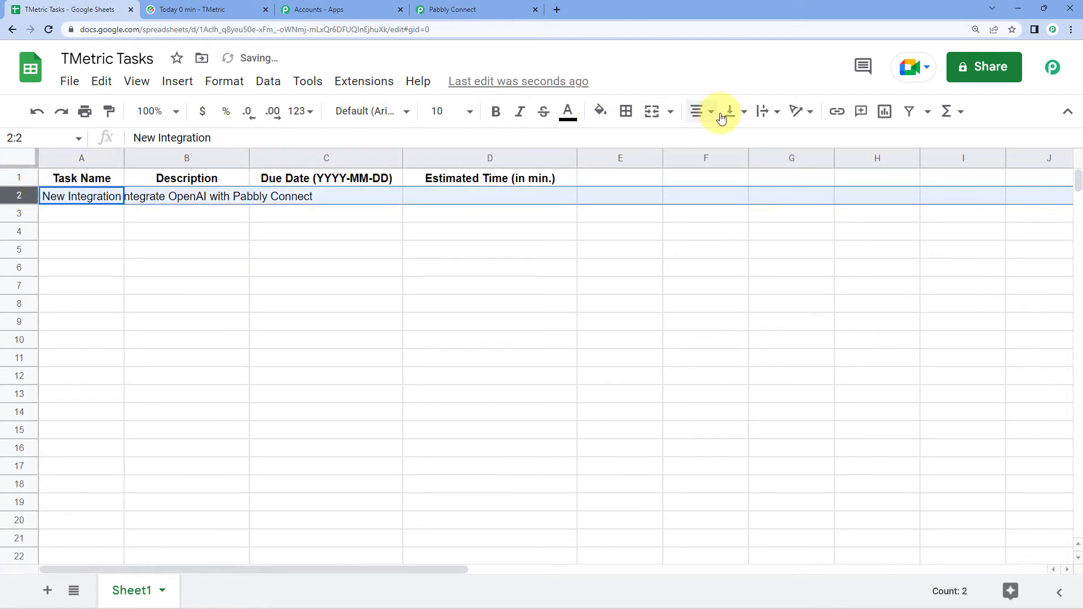
click(767, 113)
click(786, 141)
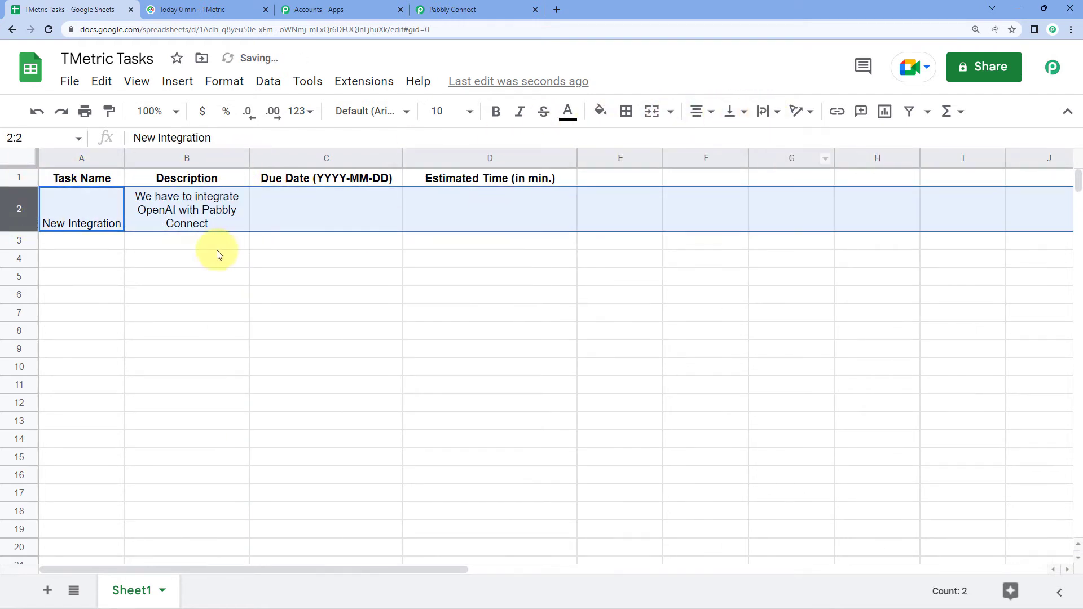
click(220, 243)
- Enter 2022-09-26 as the due date in cell C2
click(335, 216)
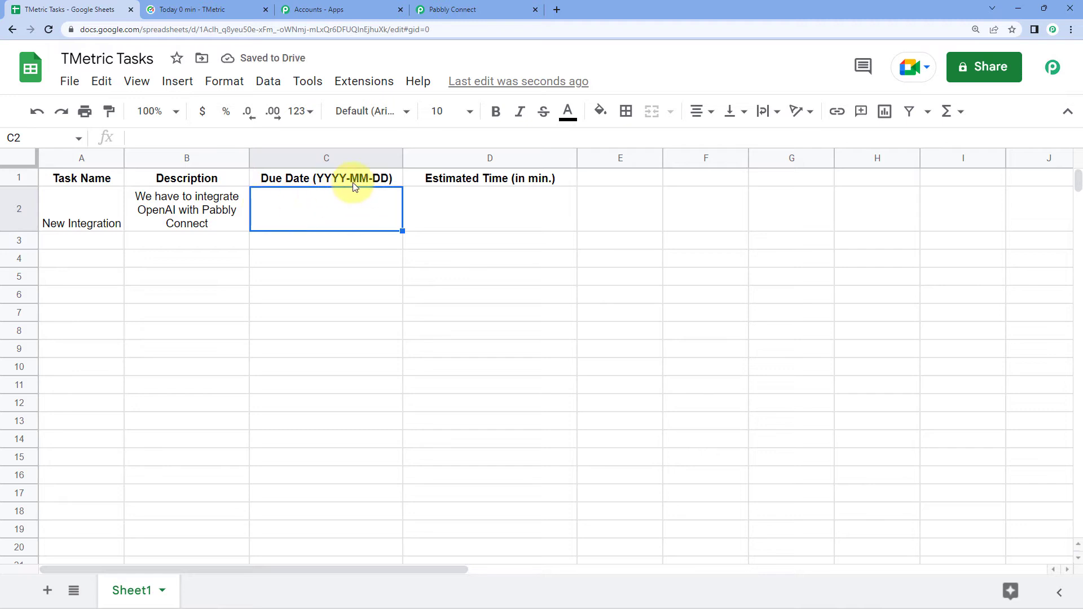
double_click(308, 212)
text(2)
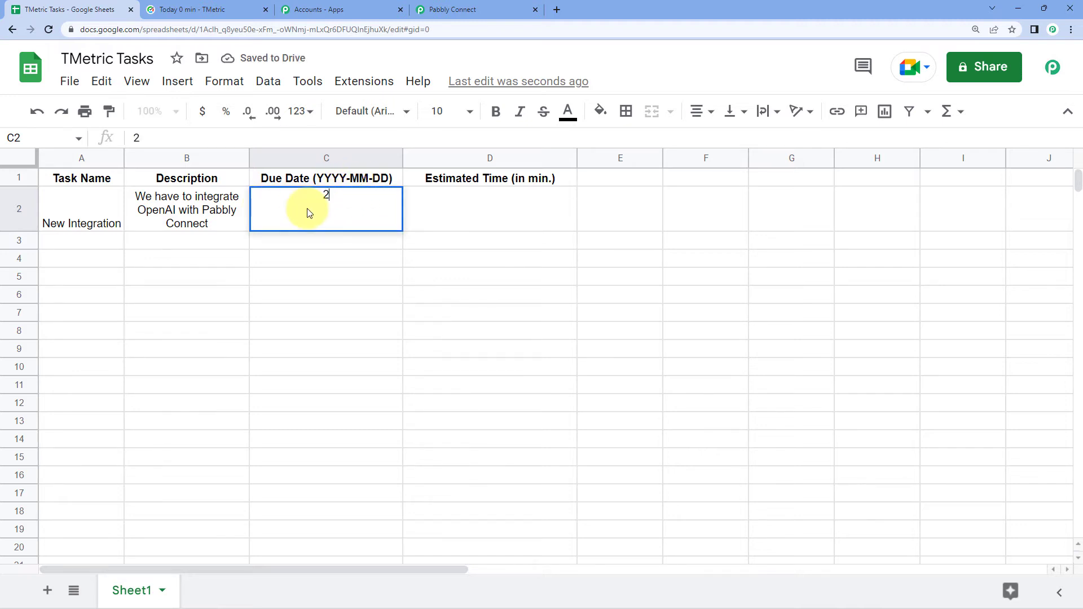
text(022-09-26)
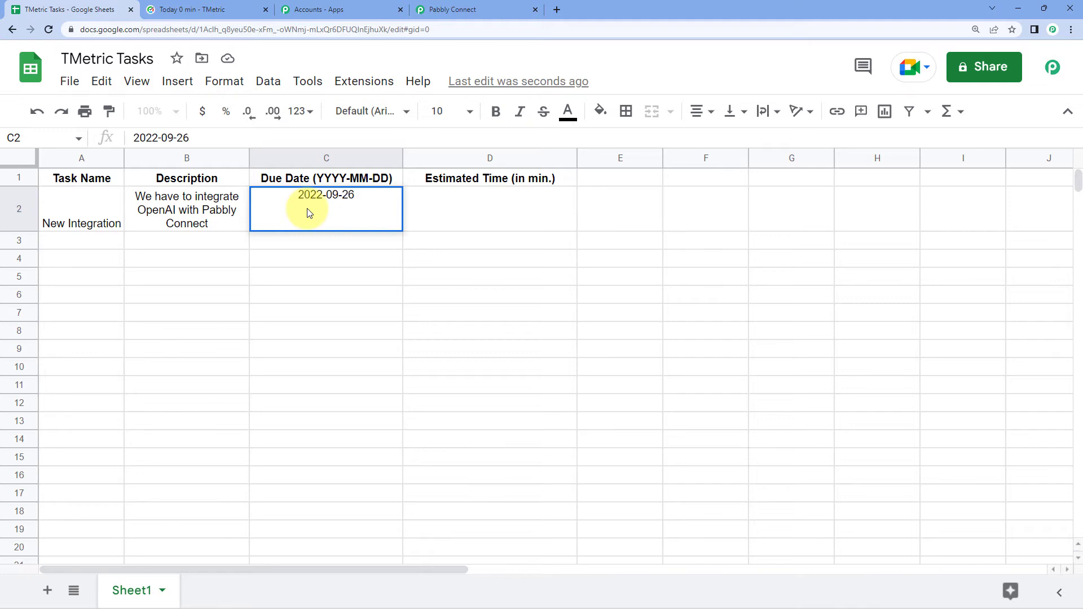
click(525, 226)
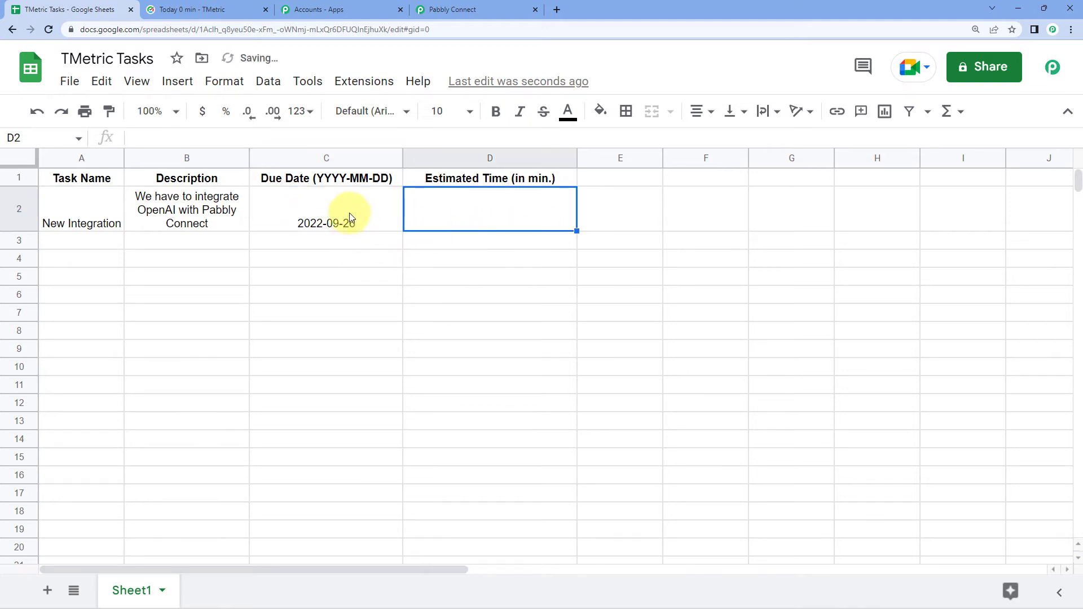
- Align the contents of row 2 vertically to the middle
click(8, 216)
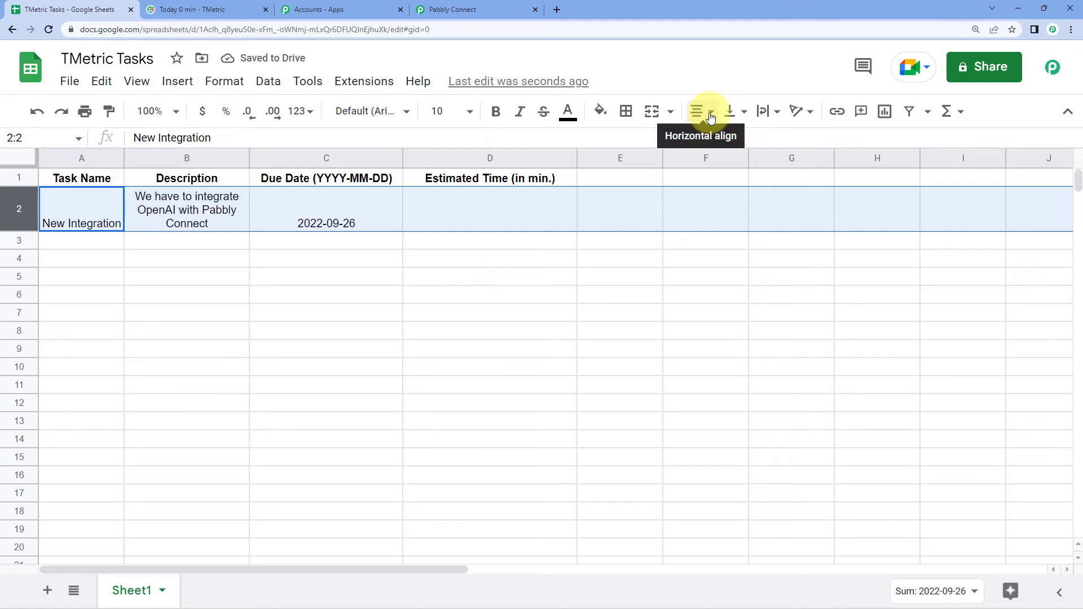
click(734, 112)
click(751, 140)
- Enter 120 as the estimated time in cell D2 to complete the test row
click(496, 209)
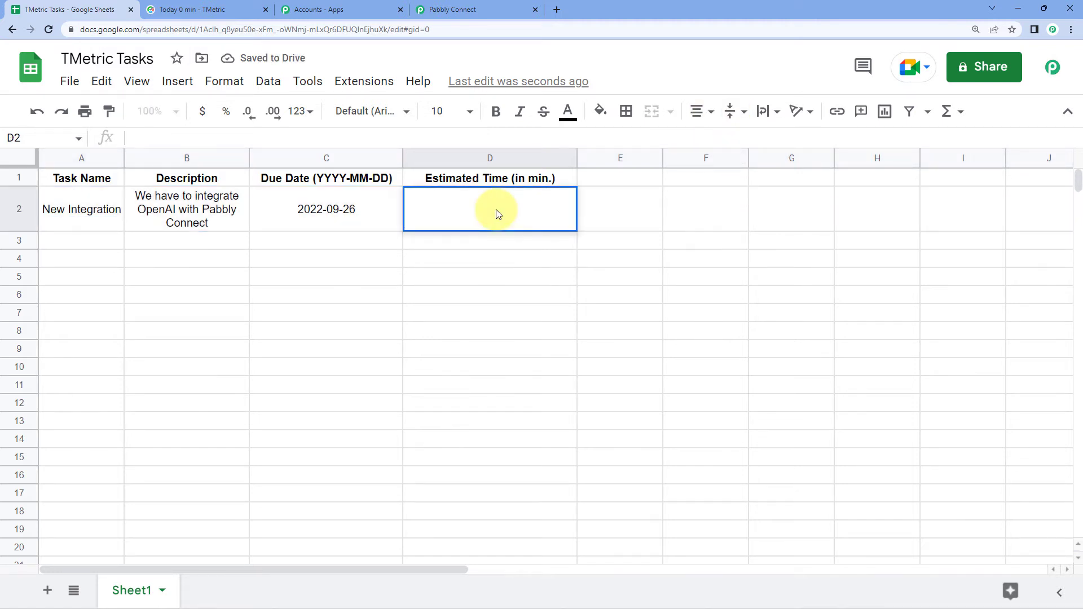
text(120)
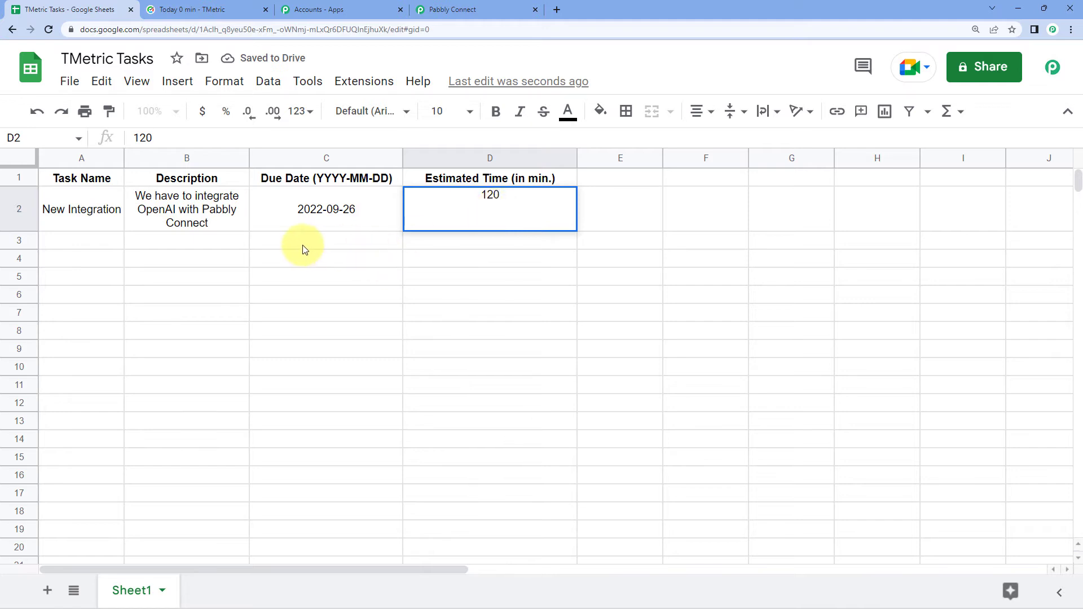
key(Tab)
click(104, 239)
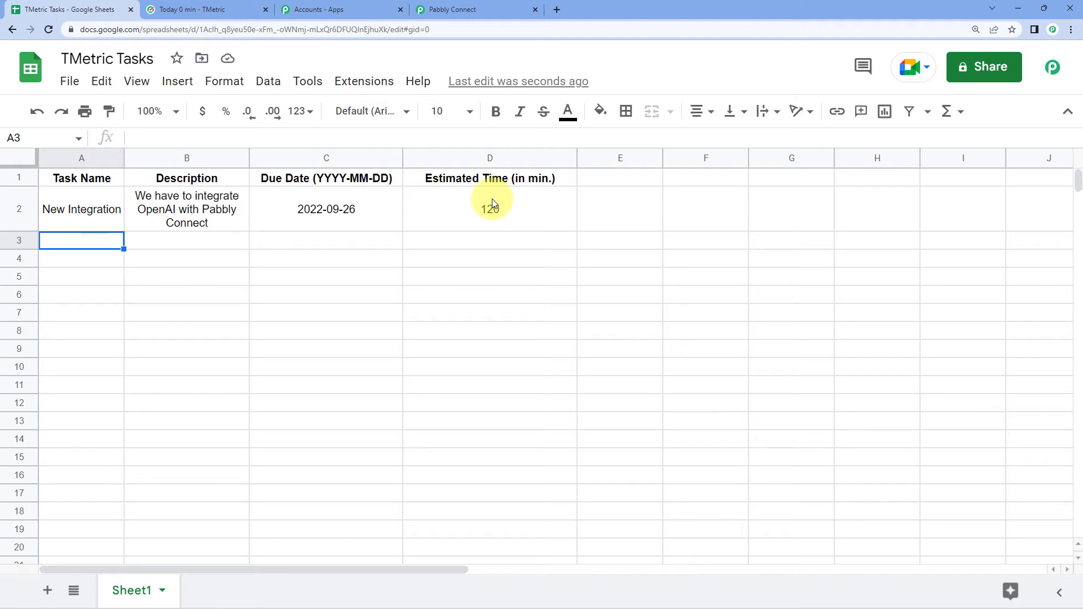
- Switch to Pabbly Connect and review the row data in the trigger's received webhook response
click(492, 10)
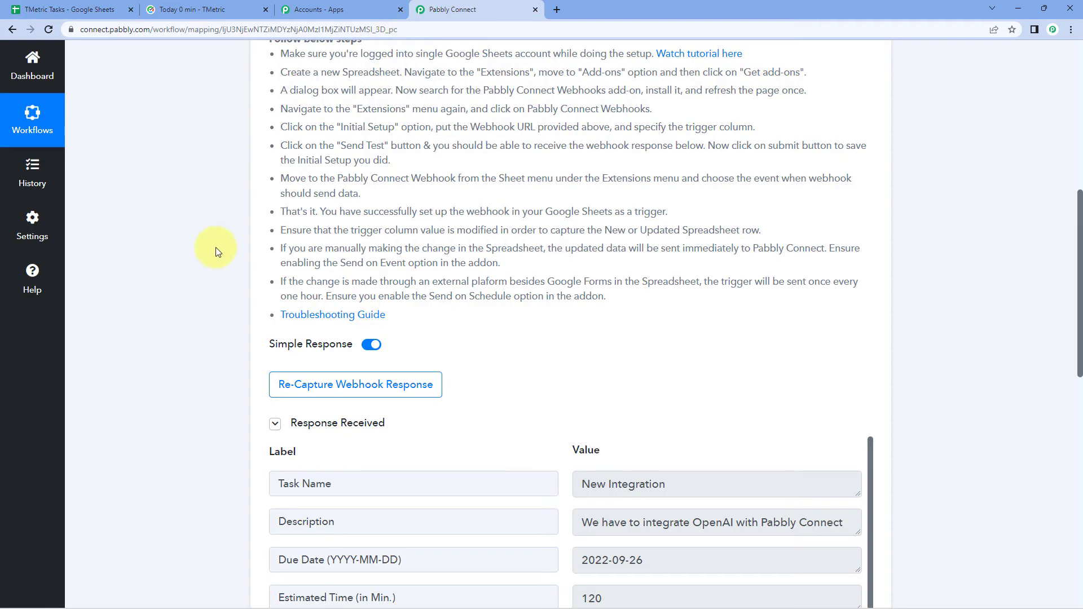
scroll(215, 247, down, 3)
scroll(276, 171, down, 2)
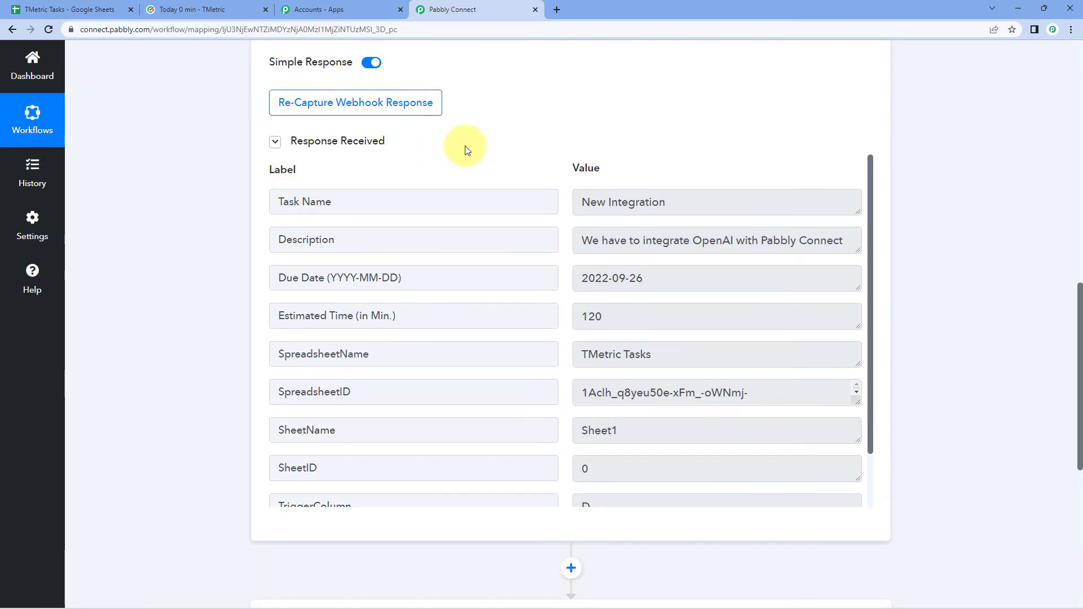
- Examine the task name, description, due date and estimated time values in the trigger's received response
click(686, 203)
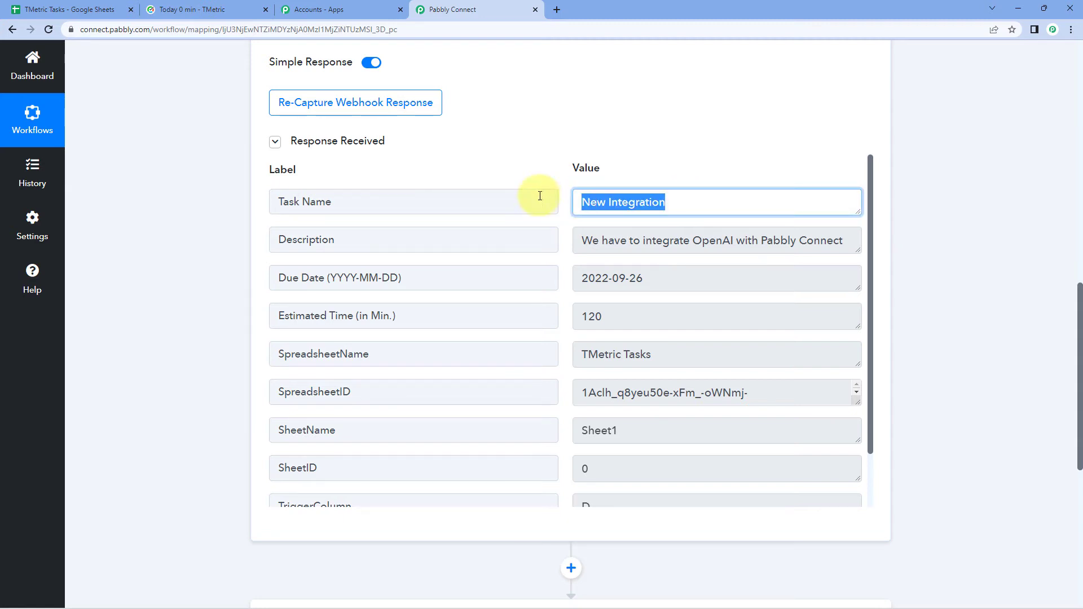
click(279, 203)
drag(814, 239, 584, 246)
click(567, 246)
drag(655, 285, 555, 280)
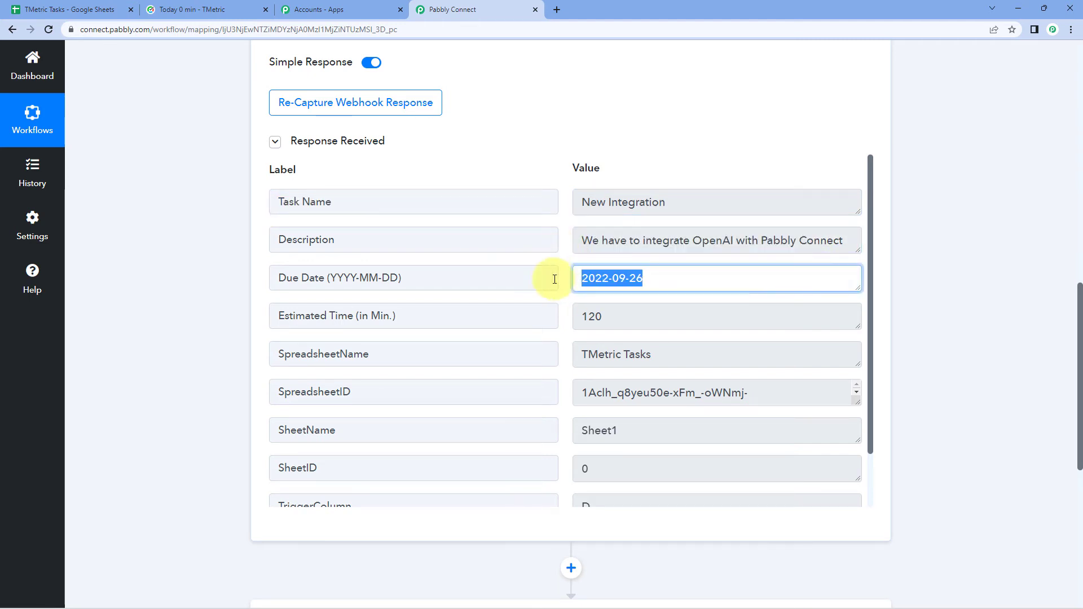
drag(623, 321, 570, 317)
click(549, 155)
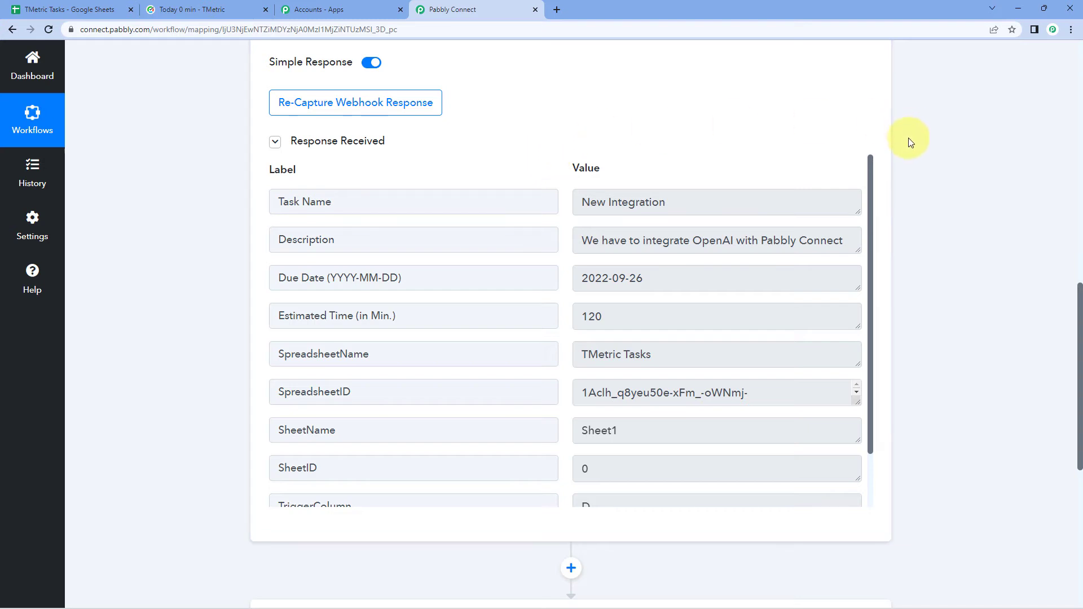
- Search for TMetric and choose it as the application for the workflow's second step
scroll(908, 137, down, 8)
click(604, 228)
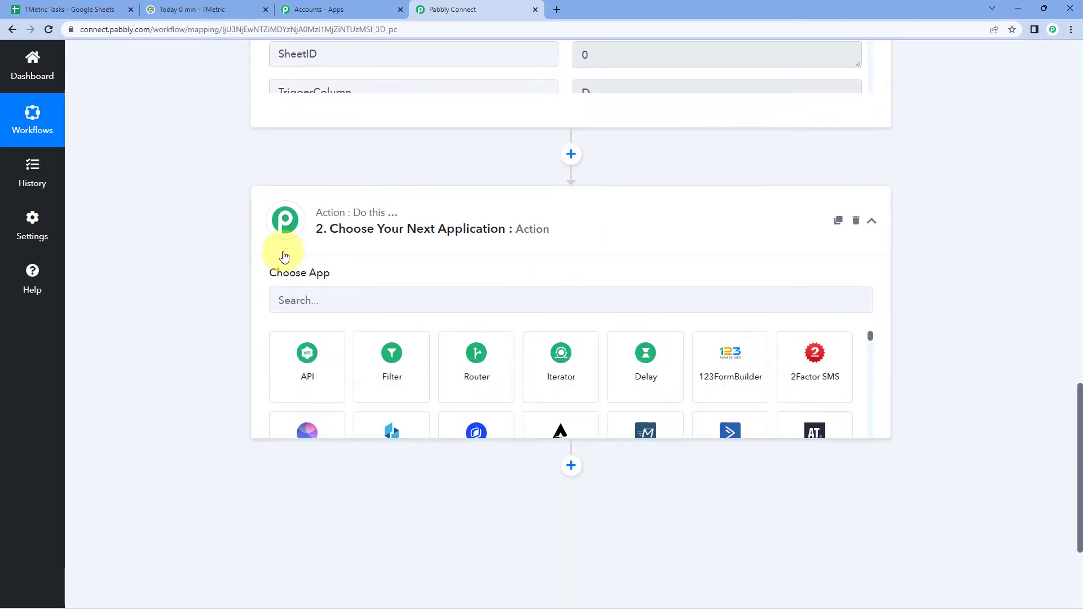
scroll(338, 260, down, 1)
click(360, 252)
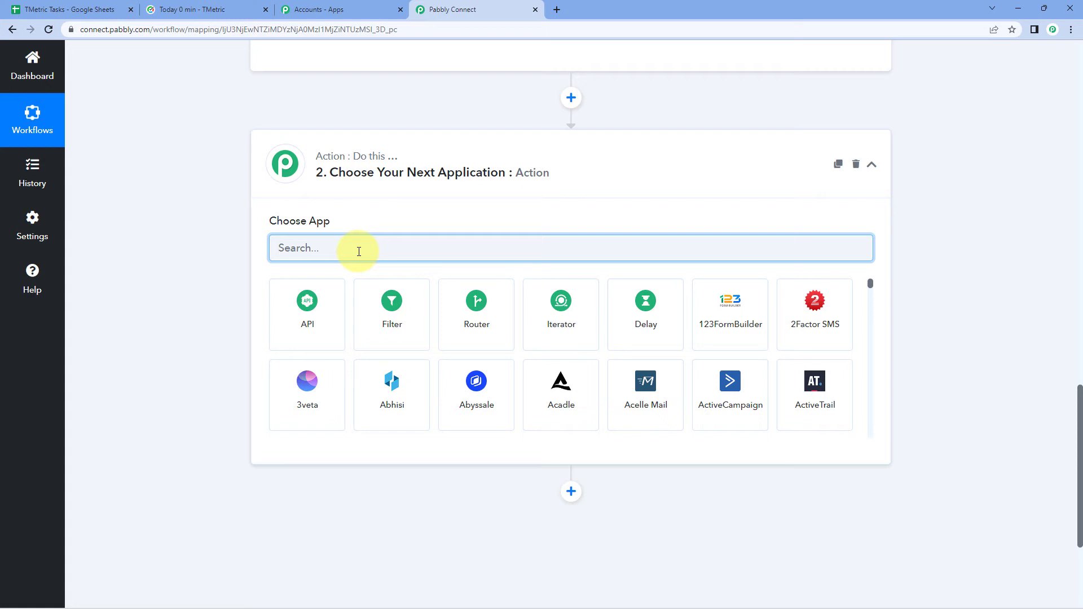
text(TM)
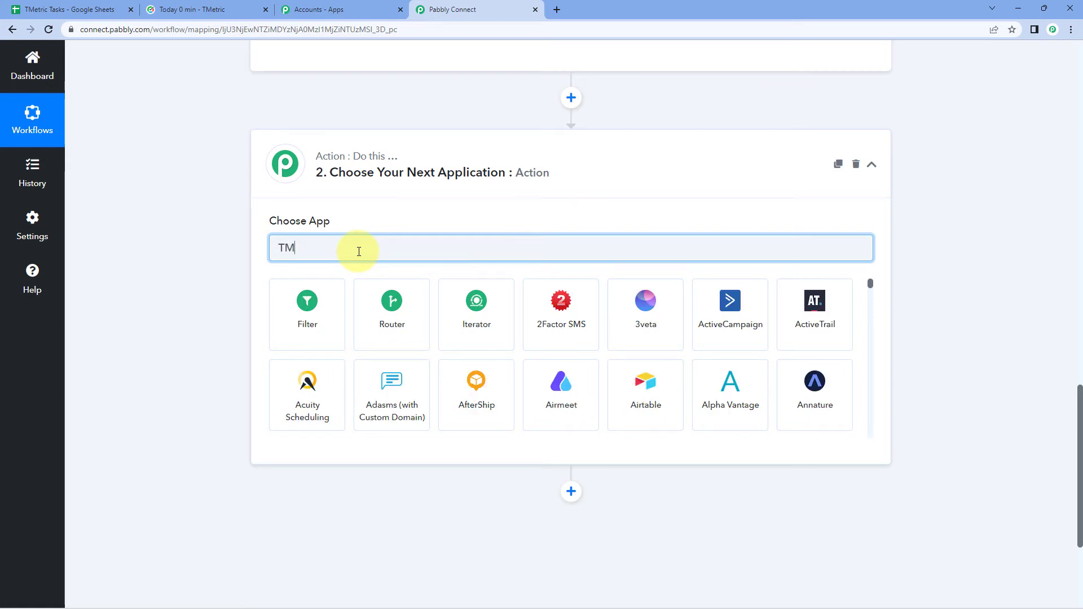
text(etric)
scroll(338, 259, down, 1)
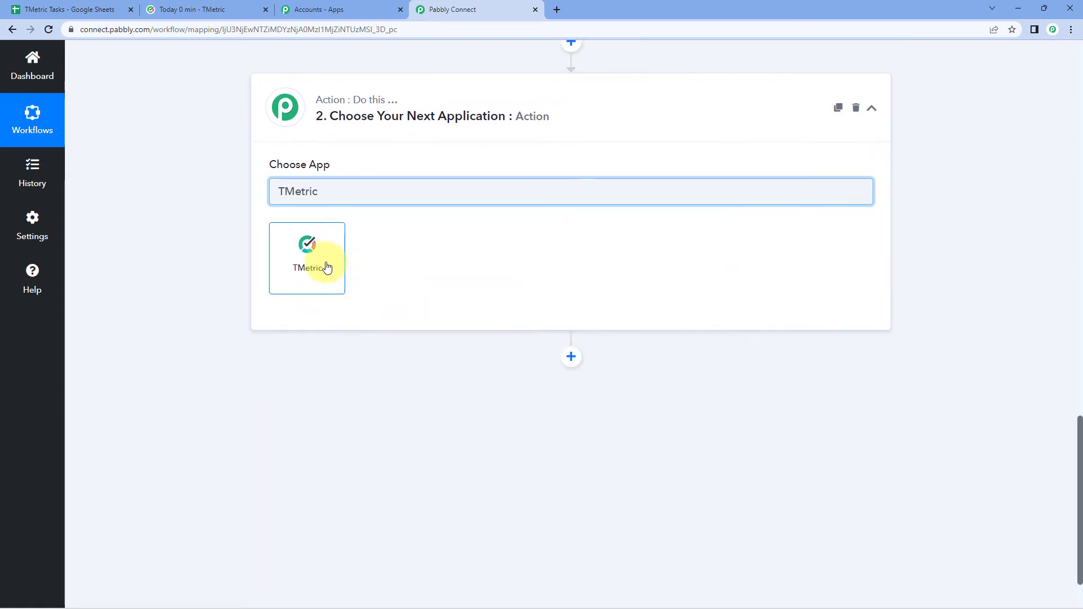
click(325, 264)
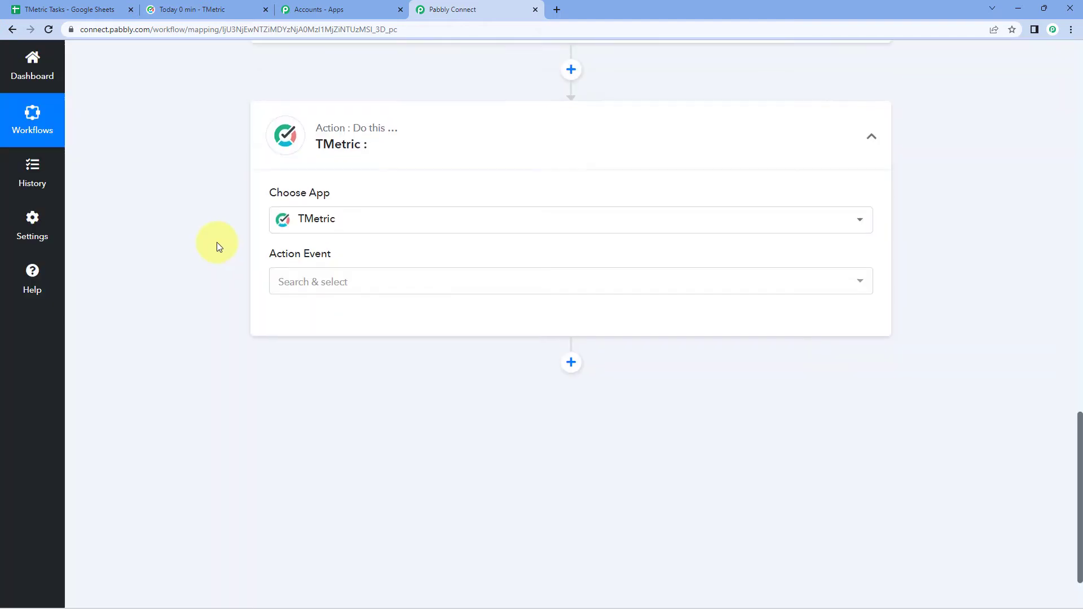
- Set the TMetric action event to Create Task and open its account connection settings
click(352, 311)
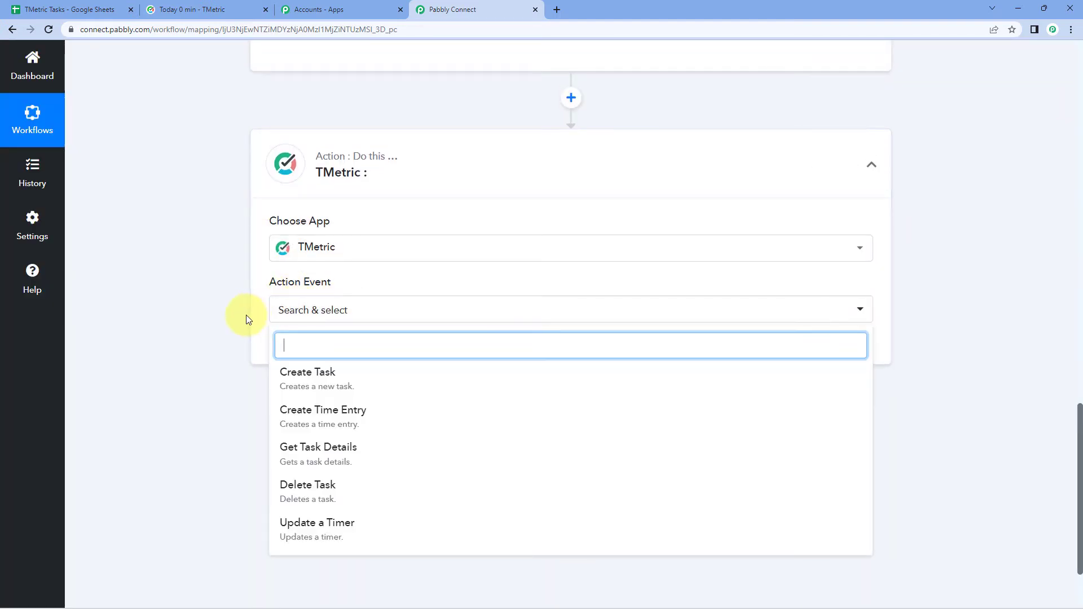
click(363, 384)
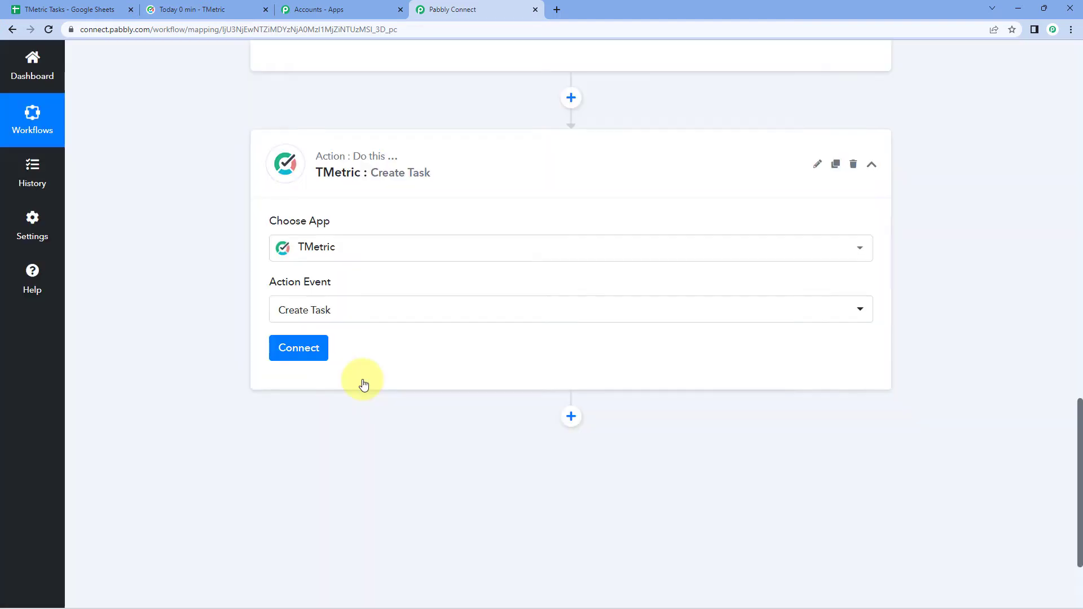
click(317, 353)
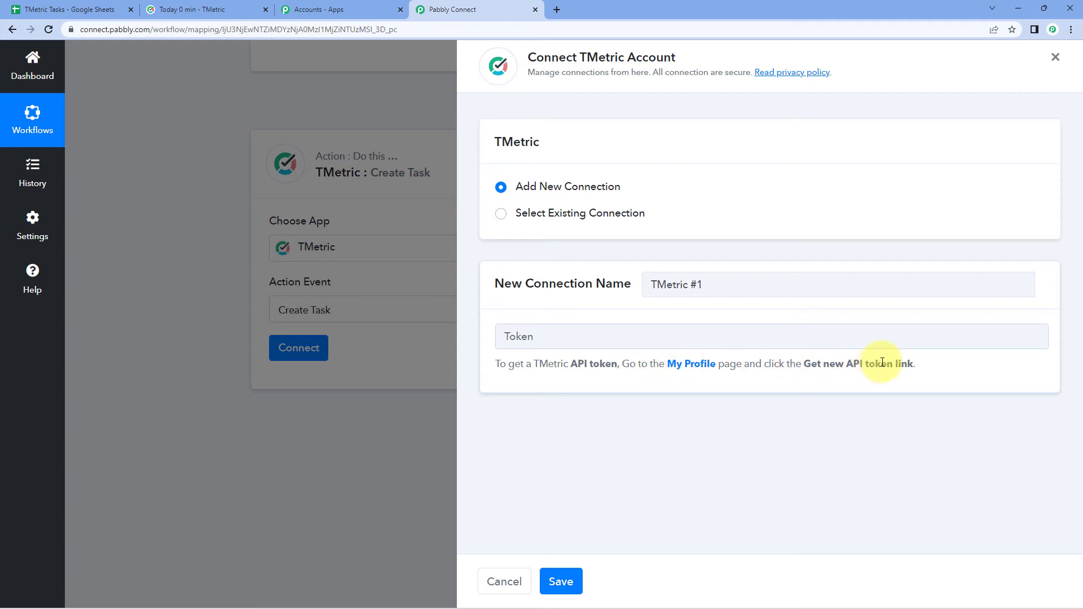
- Switch to TMetric, generate a new API token from the profile page and copy it
click(219, 12)
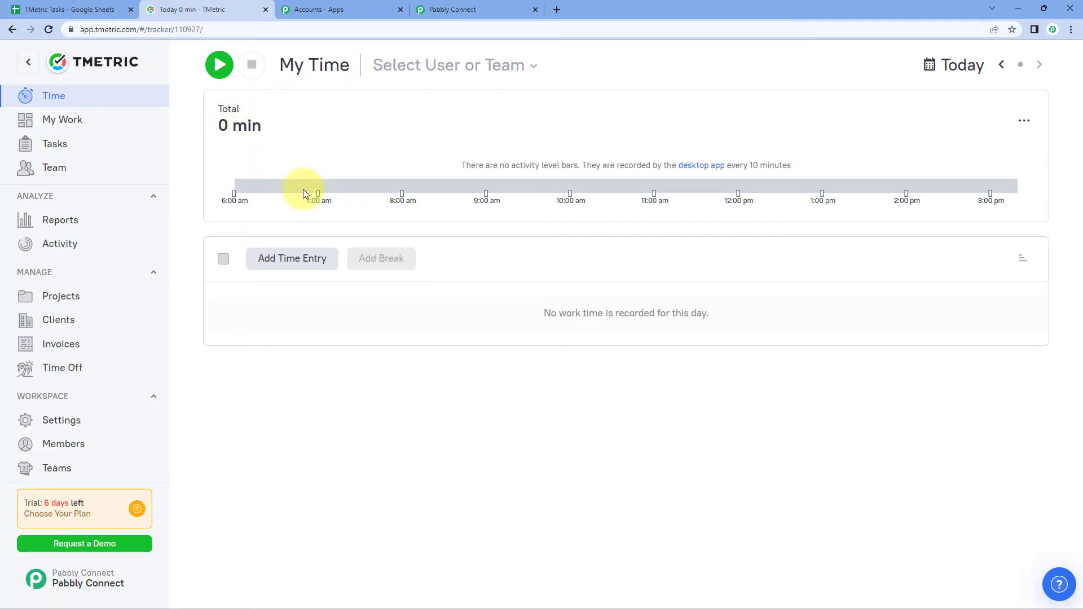
click(38, 575)
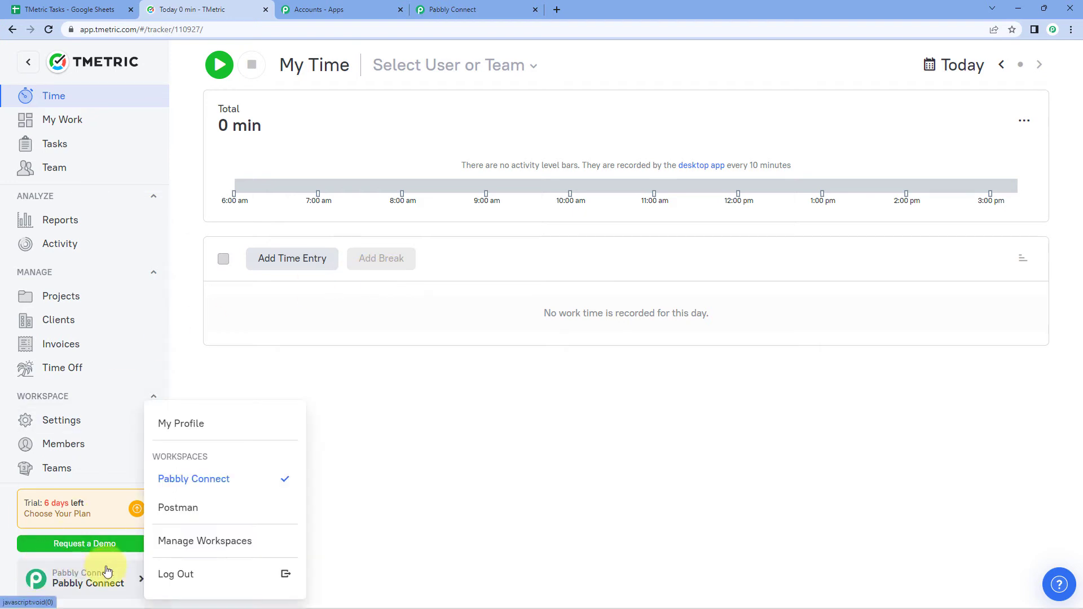
click(255, 381)
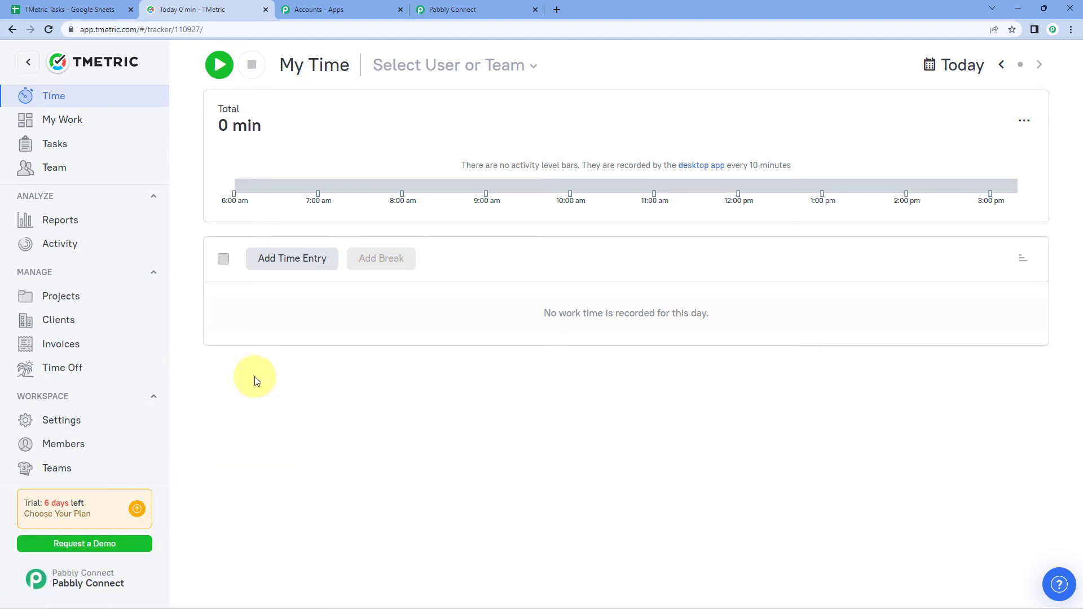
click(73, 576)
click(203, 418)
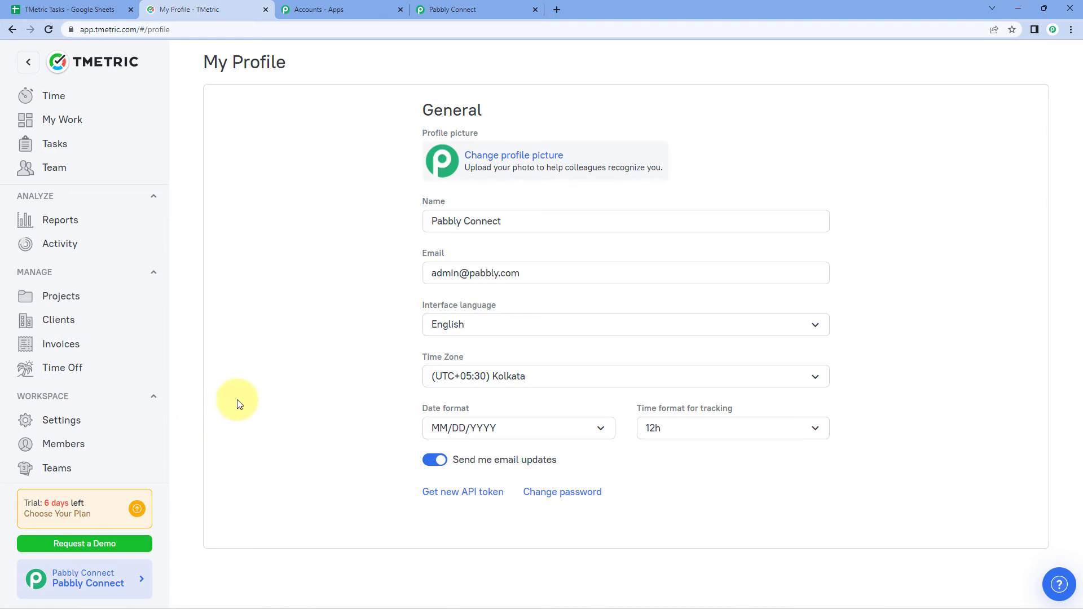
click(472, 497)
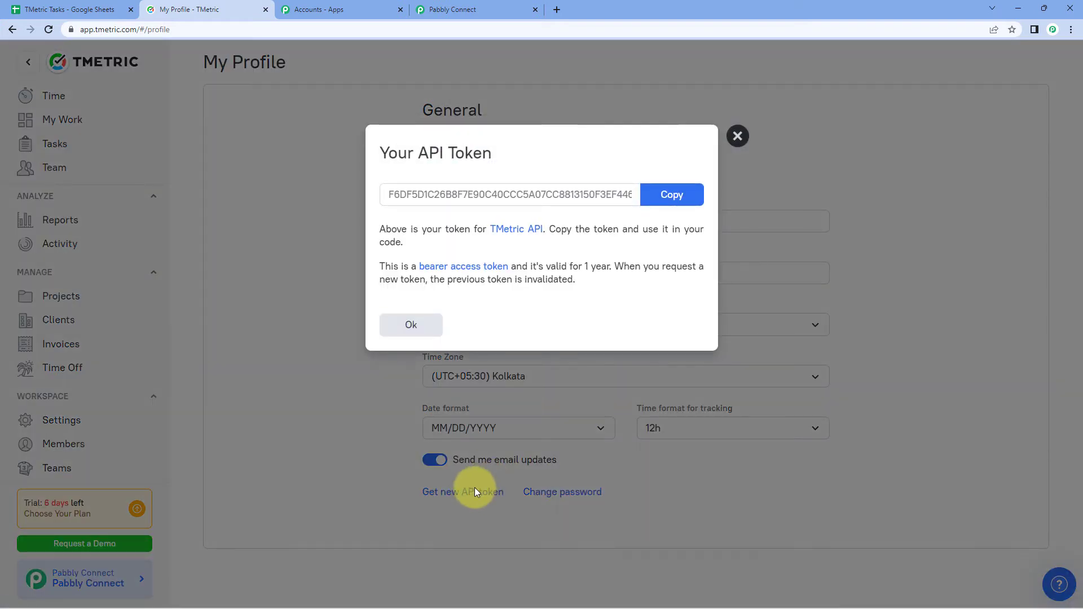
click(670, 197)
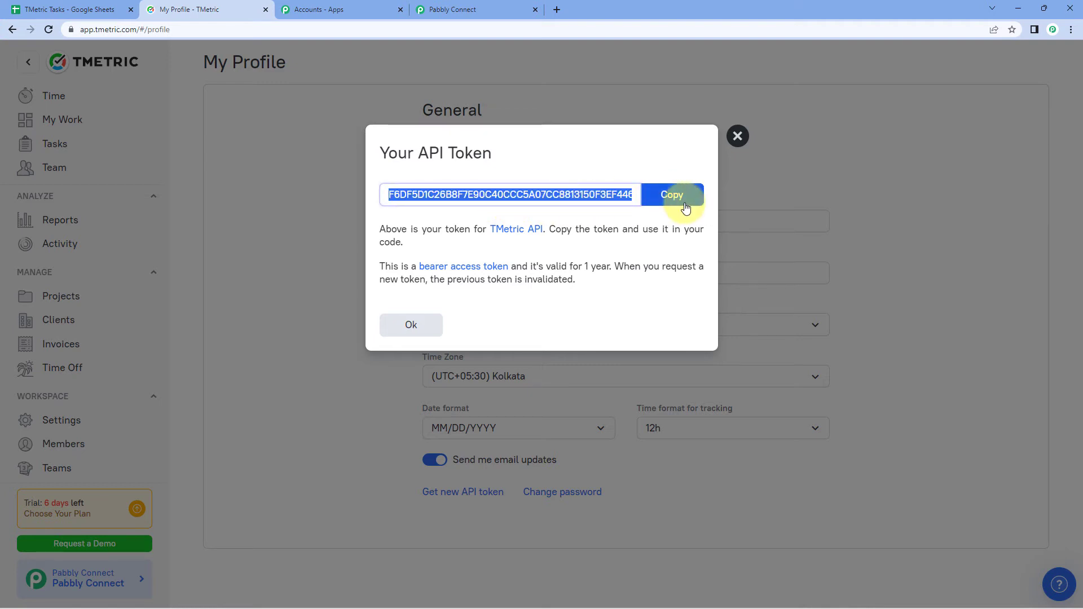
- Return to Pabbly Connect, paste the API token into the new TMetric connection and save it
click(467, 9)
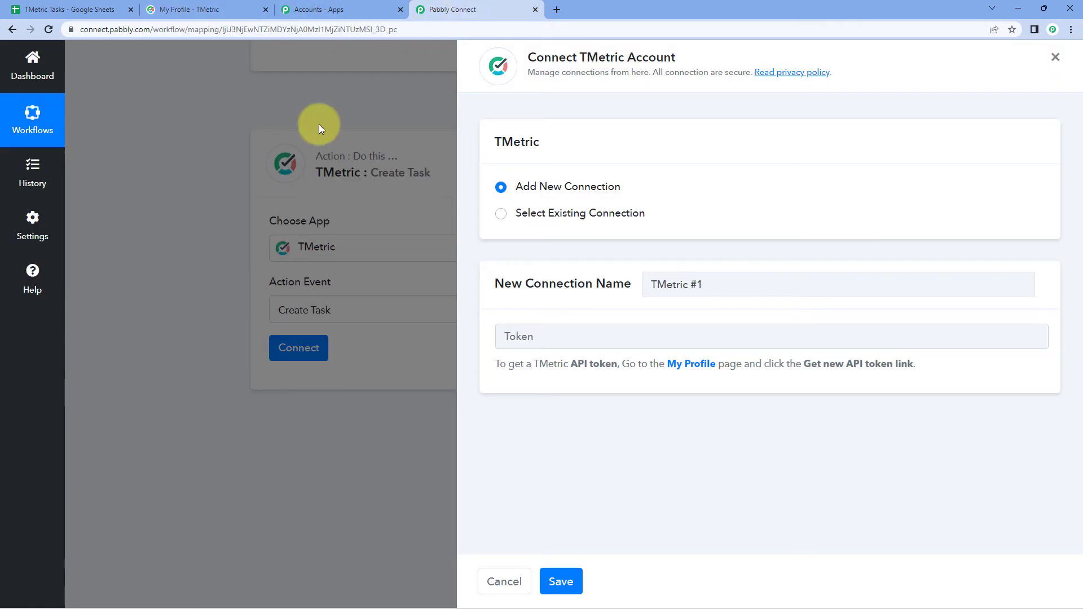
click(536, 328)
right_click(531, 337)
click(553, 425)
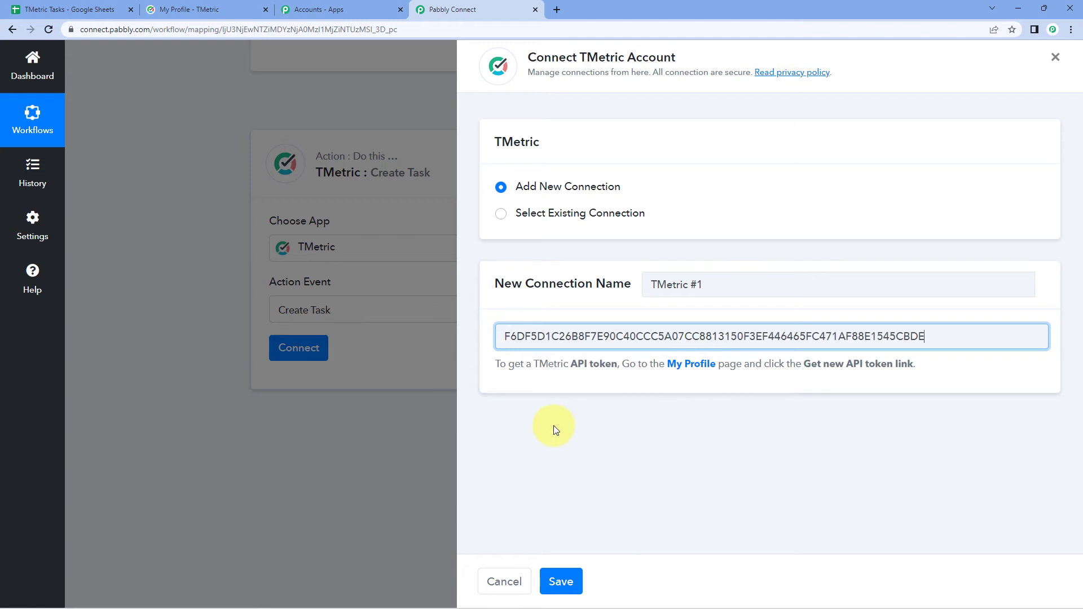
click(560, 580)
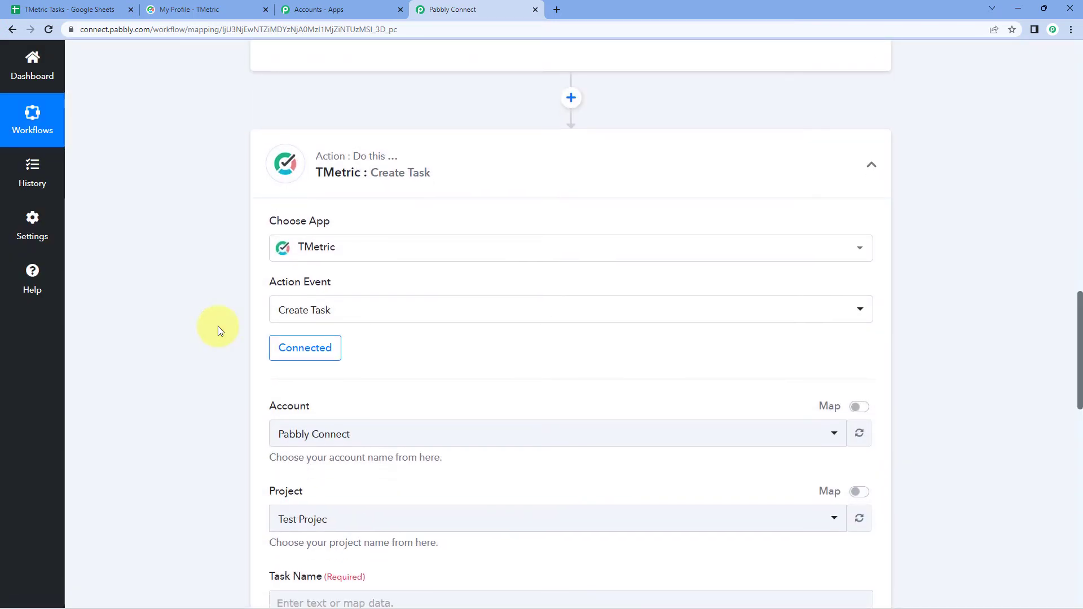
- Dismiss the API token dialog in TMetric, and choose Pabbly Connect as the account for the Create Task action
scroll(217, 326, down, 4)
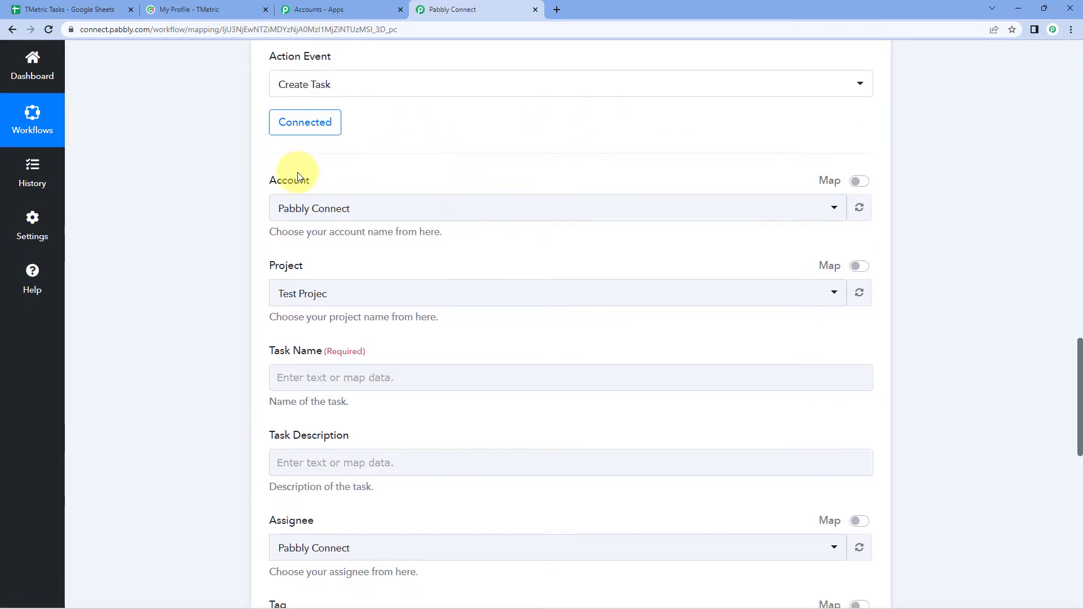
click(439, 208)
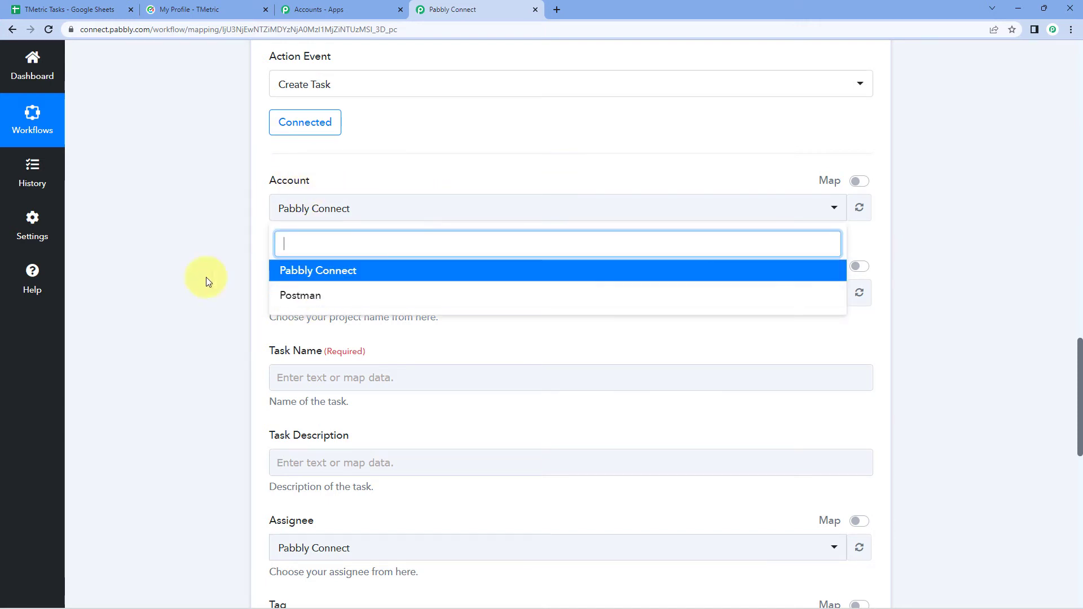
click(192, 9)
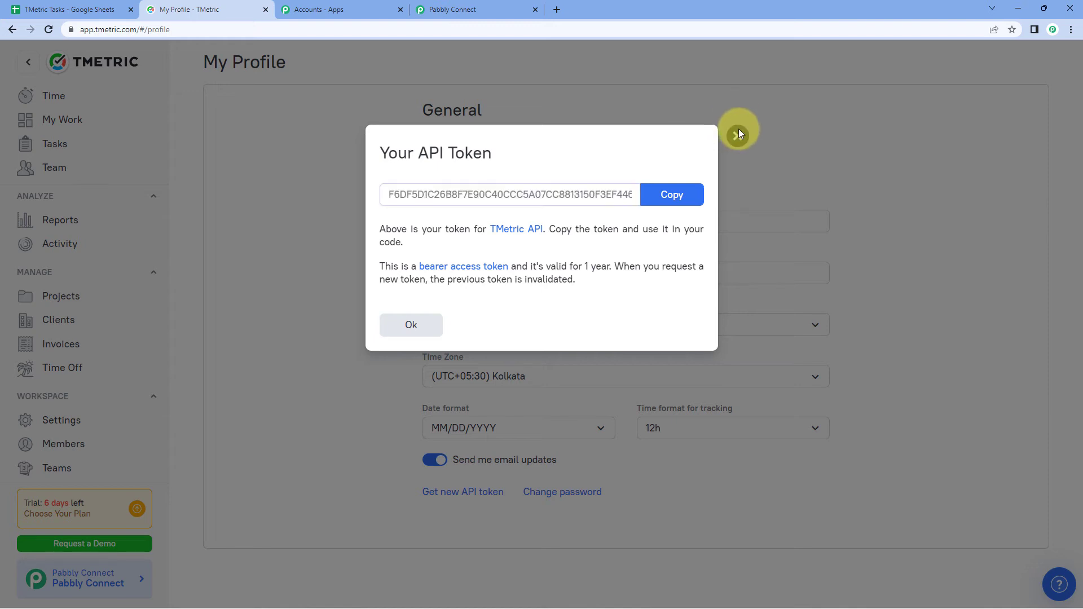
click(738, 135)
click(455, 10)
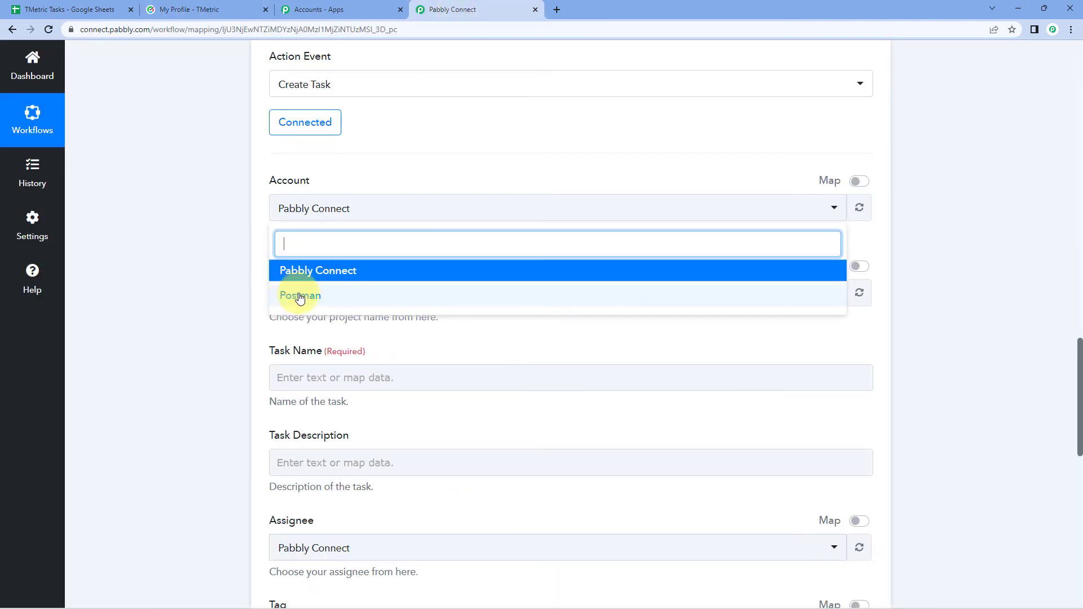
click(364, 274)
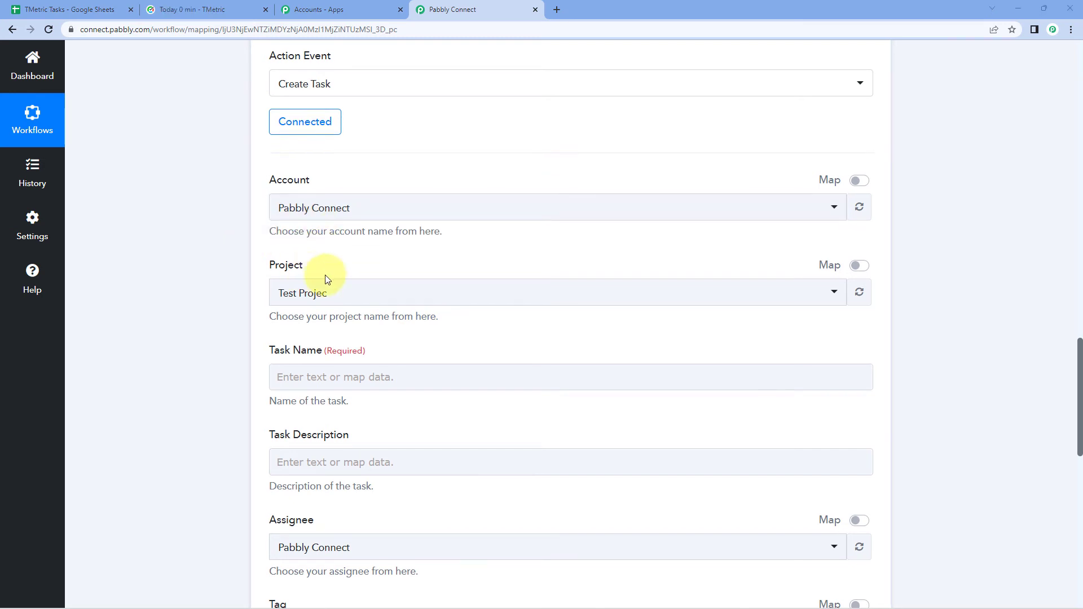
- Check the action's project choices against the project filter for the user's own tasks in TMetric
scroll(225, 241, down, 1)
scroll(226, 240, down, 1)
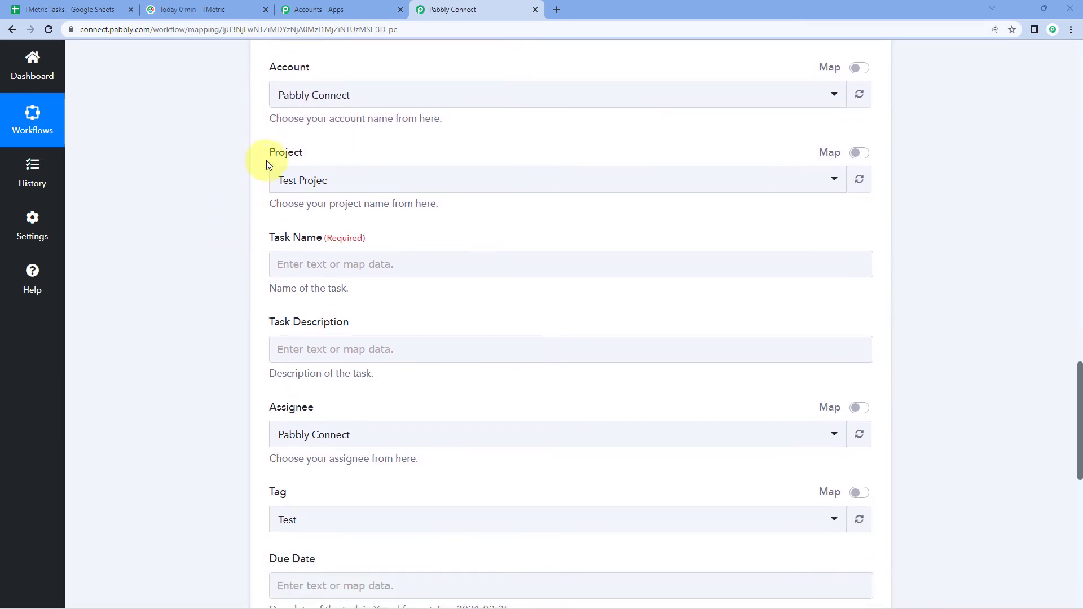
click(361, 187)
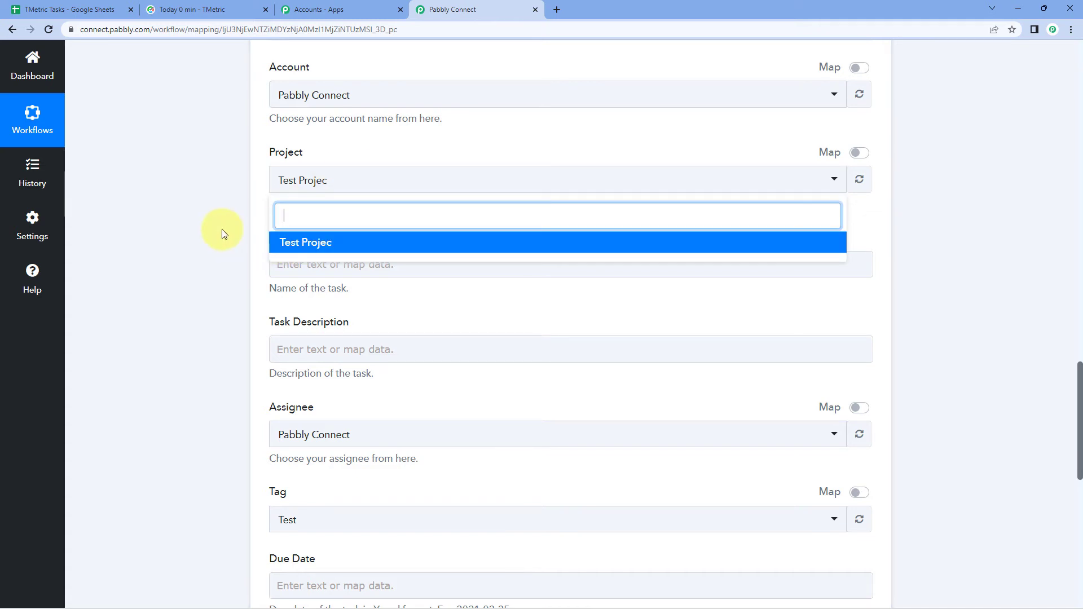
click(212, 10)
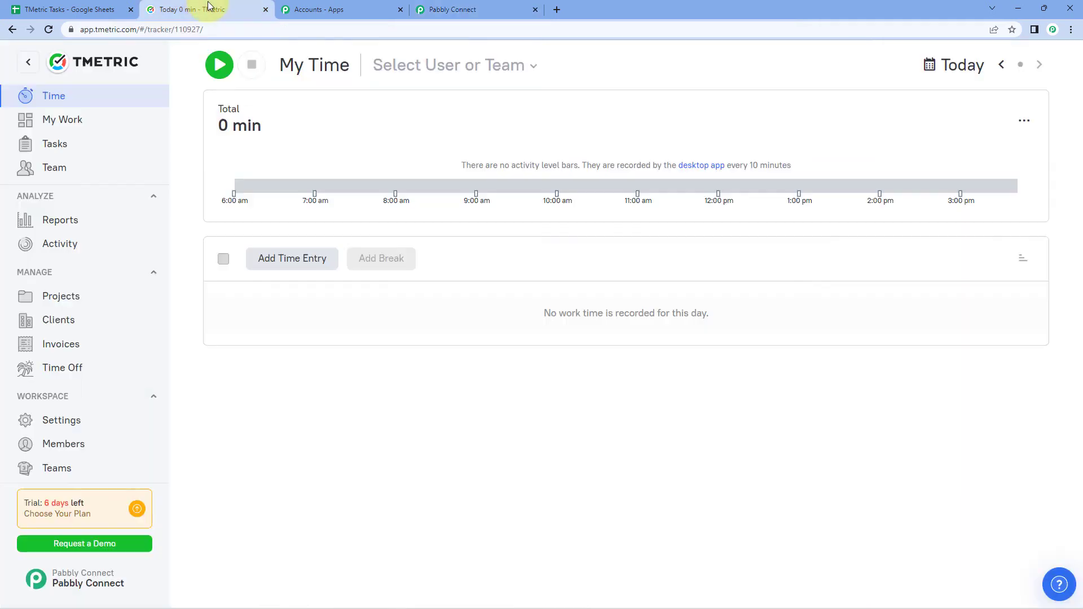
click(128, 145)
click(322, 63)
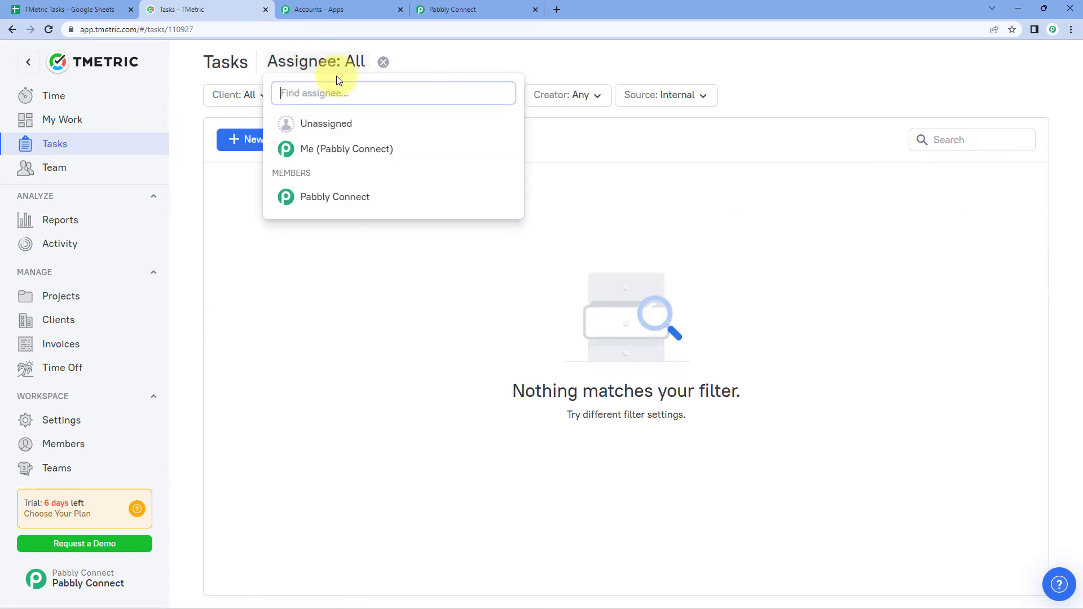
click(301, 150)
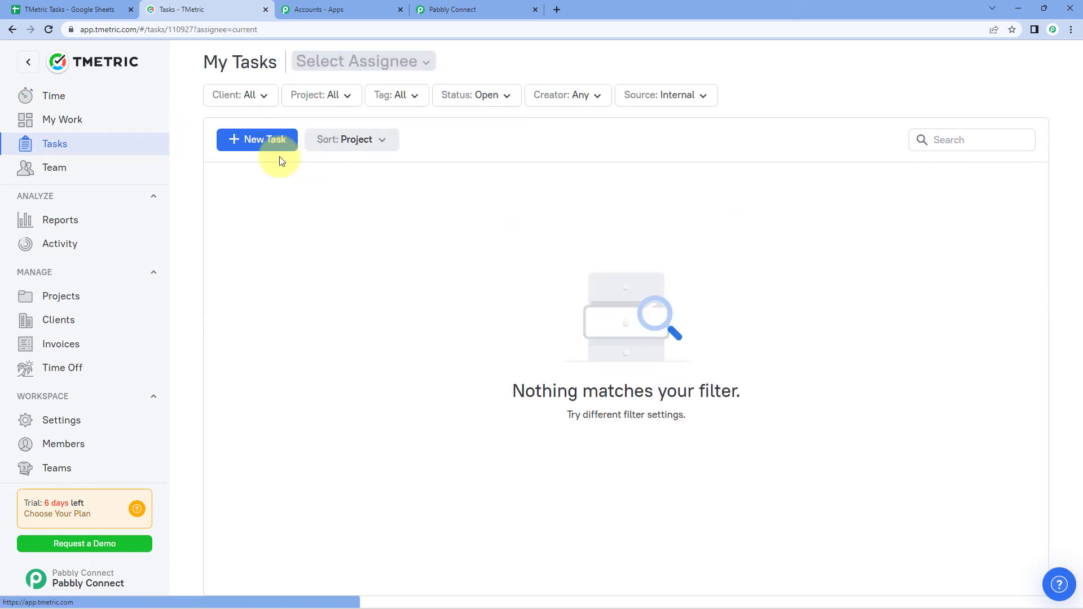
click(338, 96)
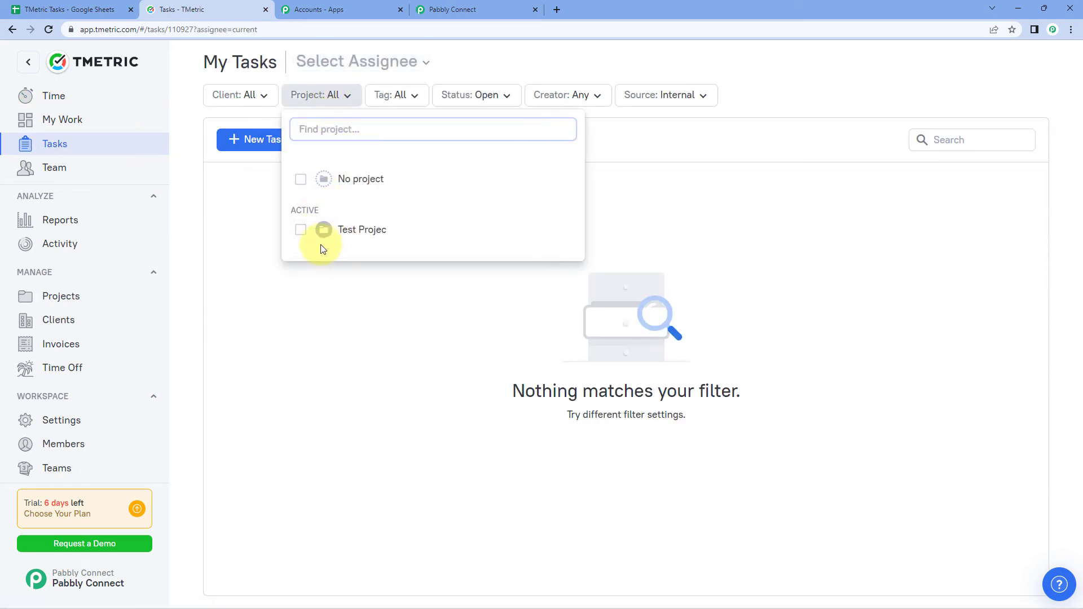
click(340, 280)
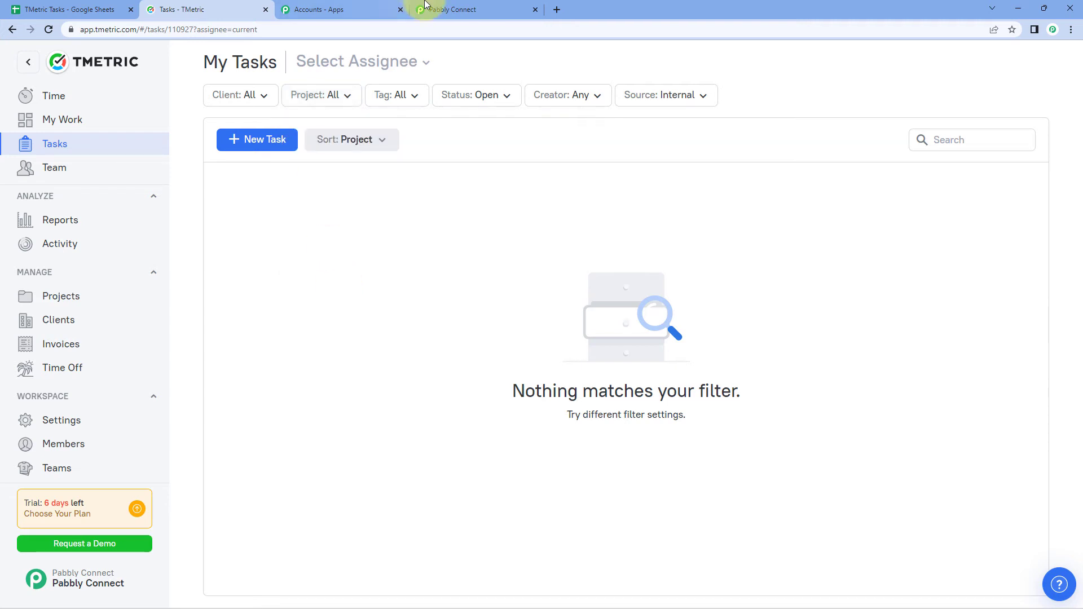
- Switch back to Pabbly Connect and select Test Projec as the project for the new task
click(424, 5)
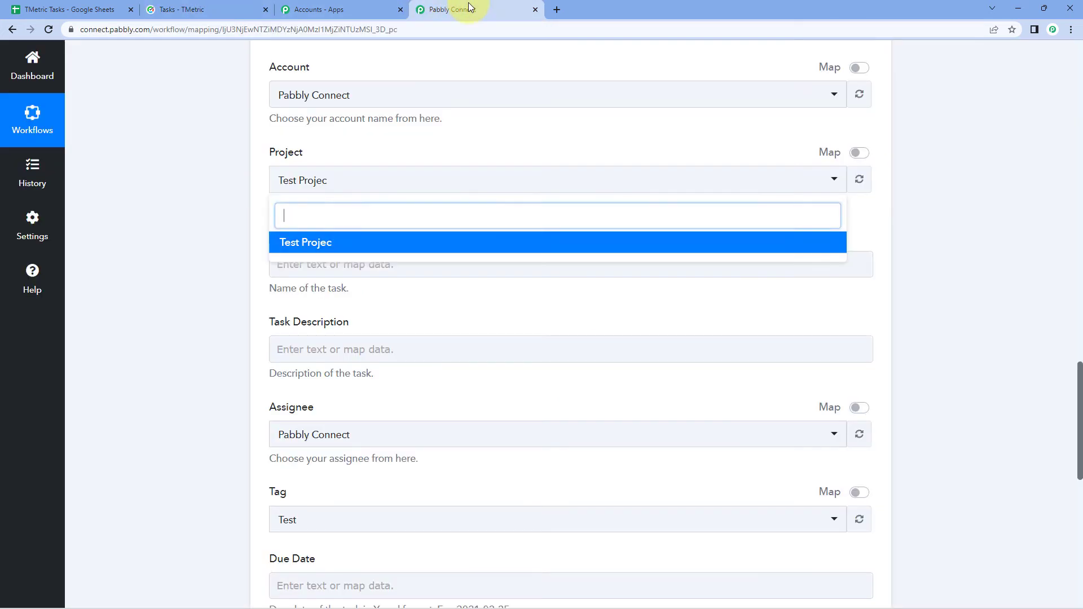
click(315, 243)
scroll(277, 214, down, 1)
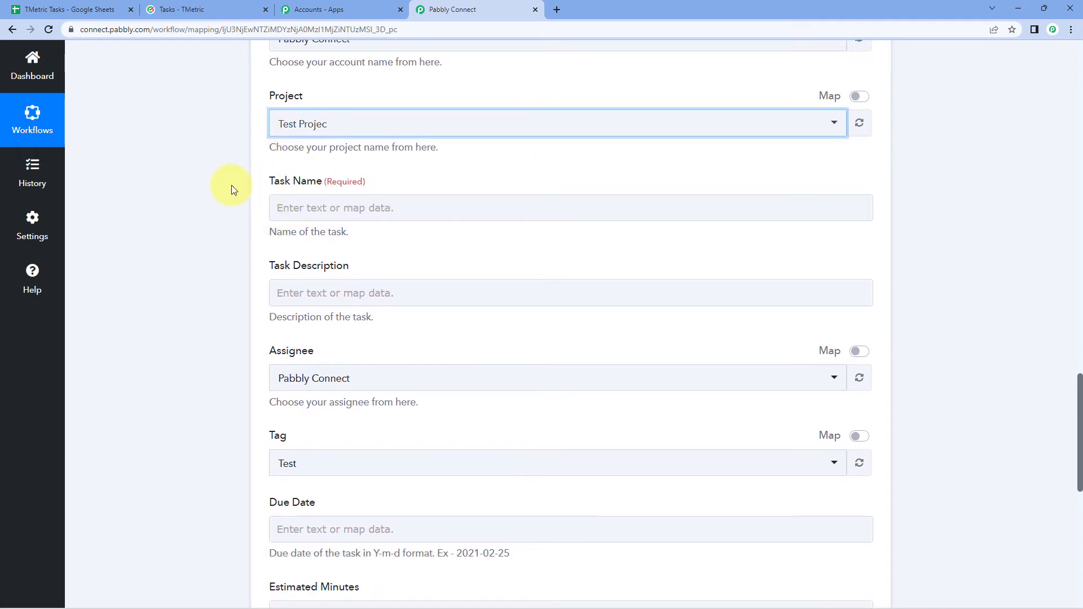
click(399, 188)
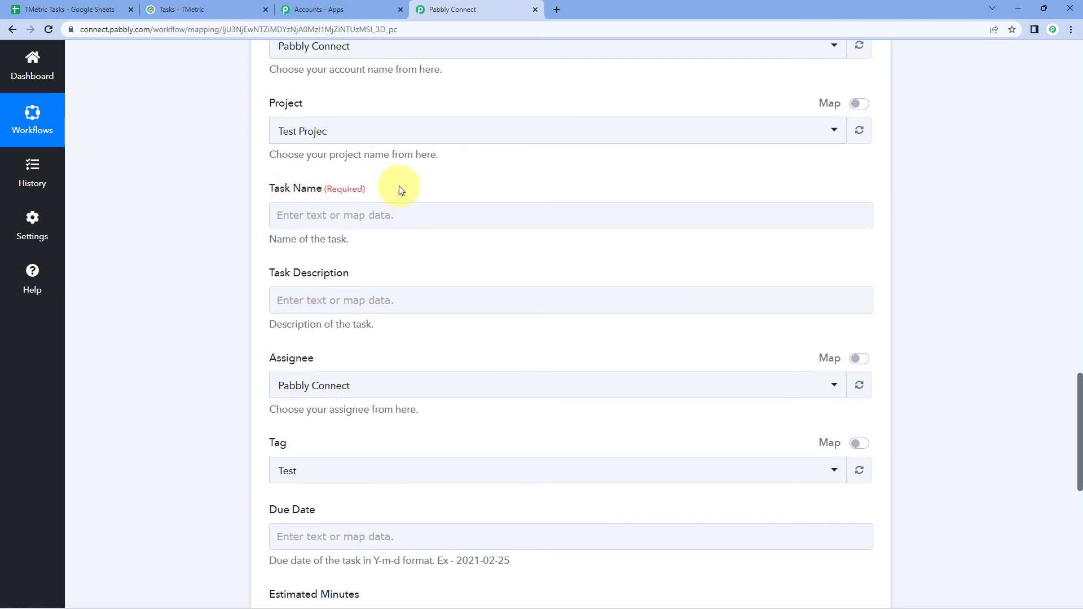
- Examine the Task Name value in the response received by the Google Sheets trigger
scroll(399, 189, up, 12)
scroll(549, 186, up, 1)
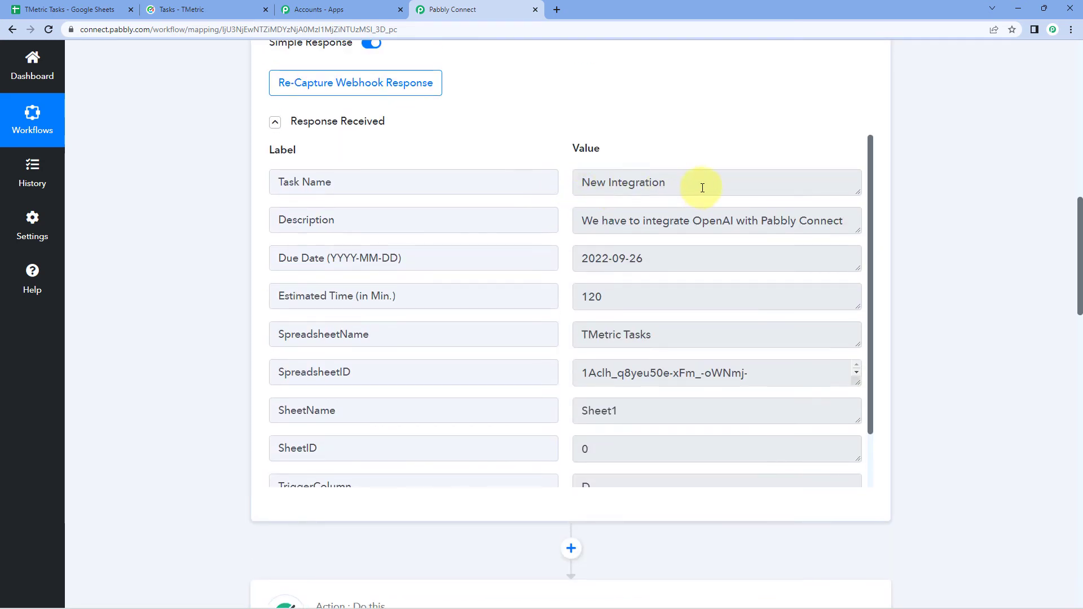
drag(701, 186, 564, 191)
click(617, 181)
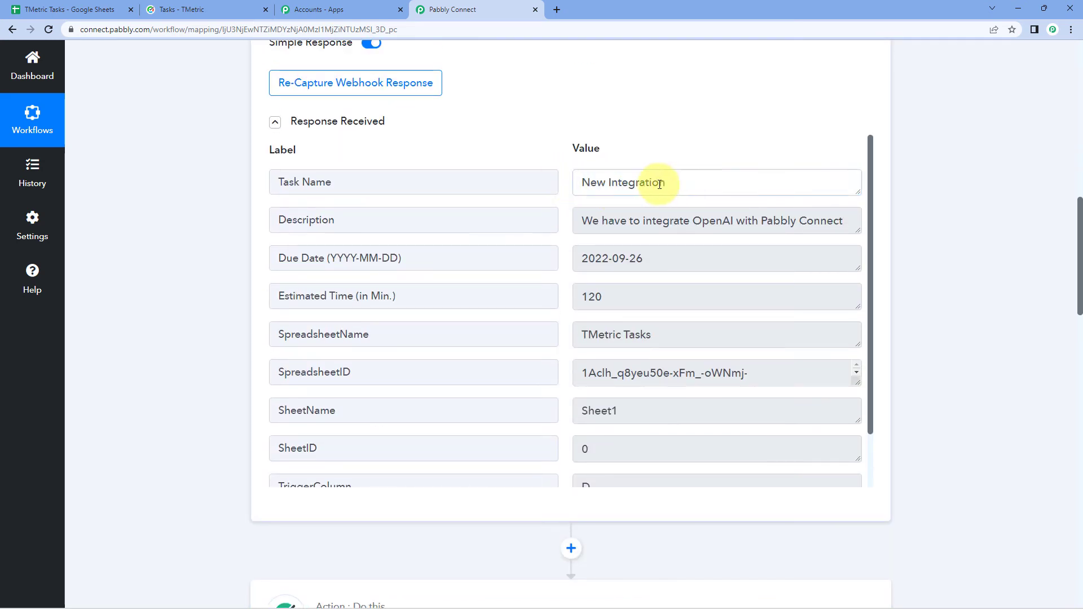
drag(671, 183, 563, 184)
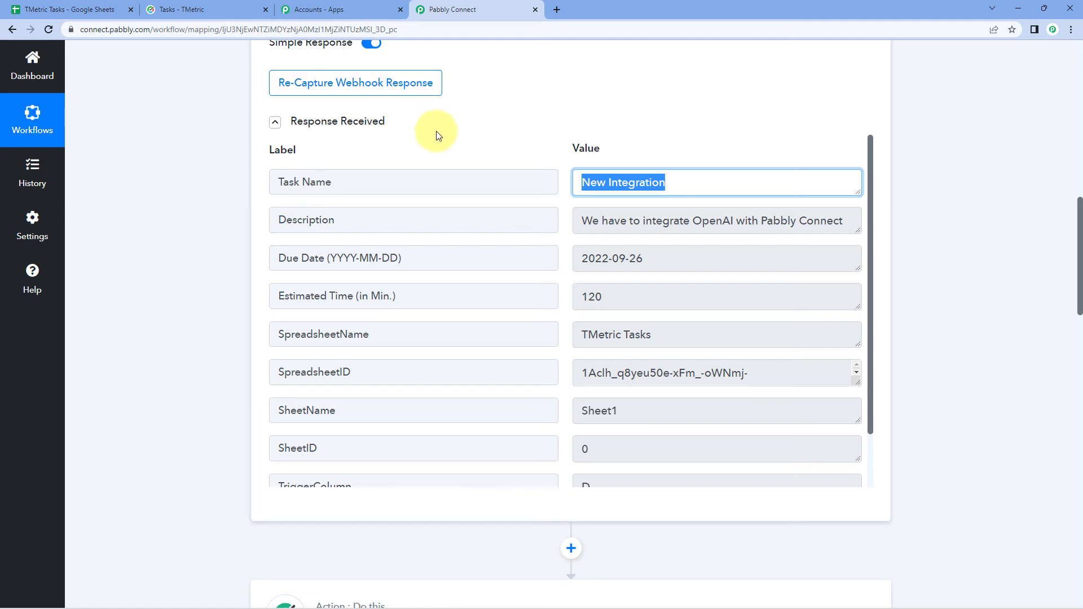
click(677, 189)
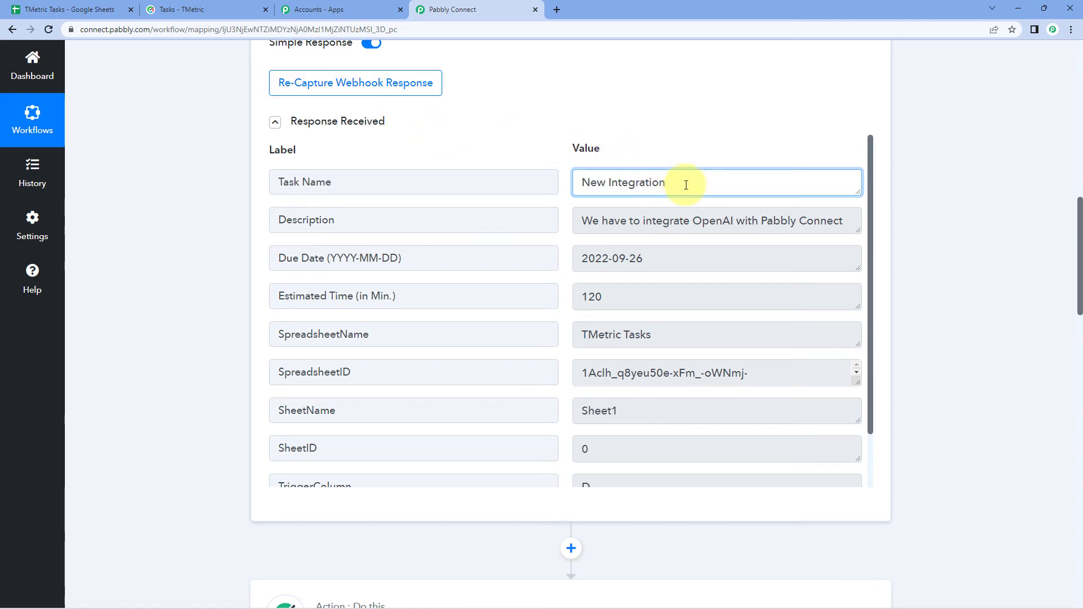
drag(686, 185, 573, 184)
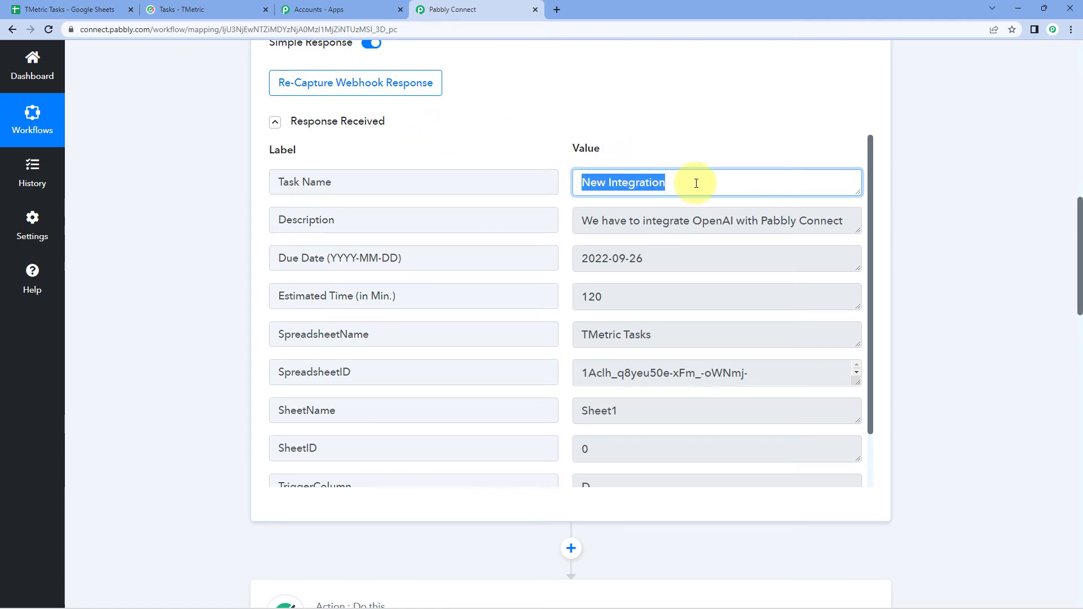
click(676, 184)
drag(674, 183, 561, 191)
click(561, 191)
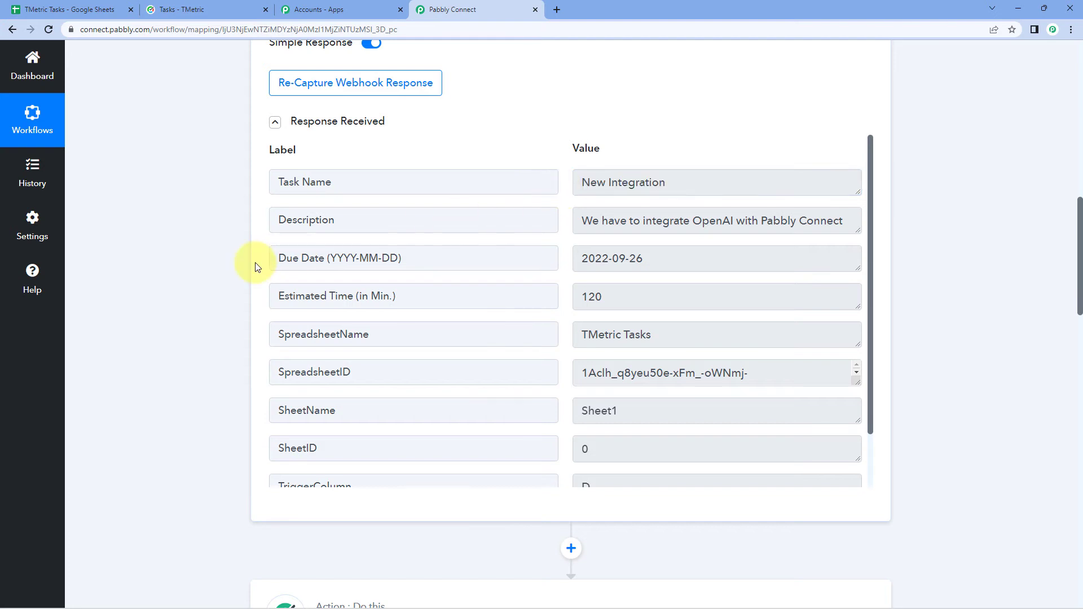
- Map the Create Task action's Task Name to the Task Name value from the Google Sheets trigger
scroll(253, 264, down, 10)
scroll(212, 259, down, 3)
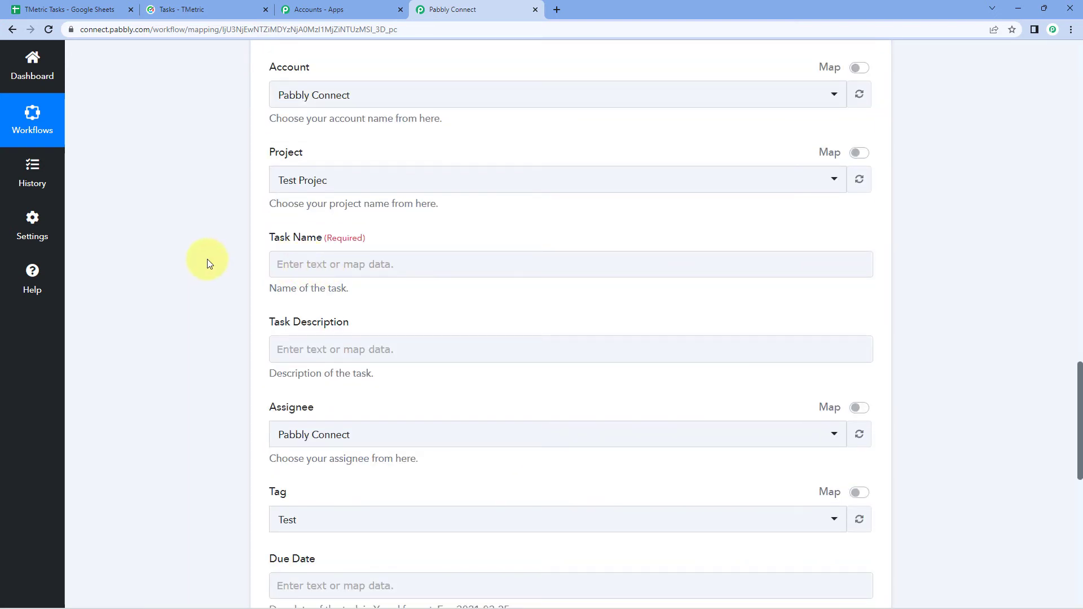
scroll(207, 261, down, 1)
click(303, 199)
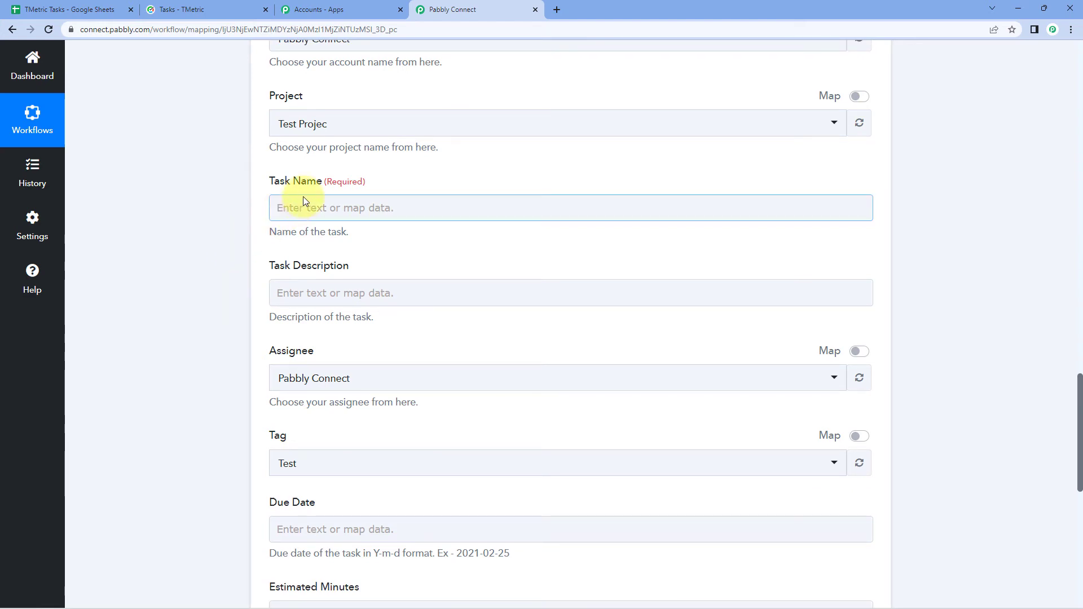
click(305, 204)
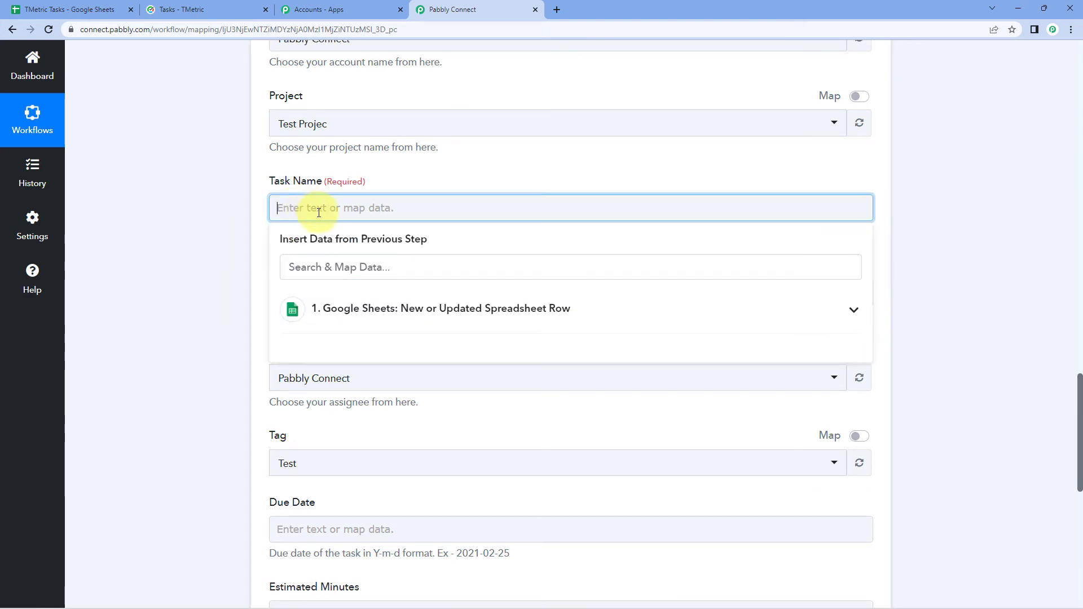
click(413, 312)
scroll(235, 269, down, 2)
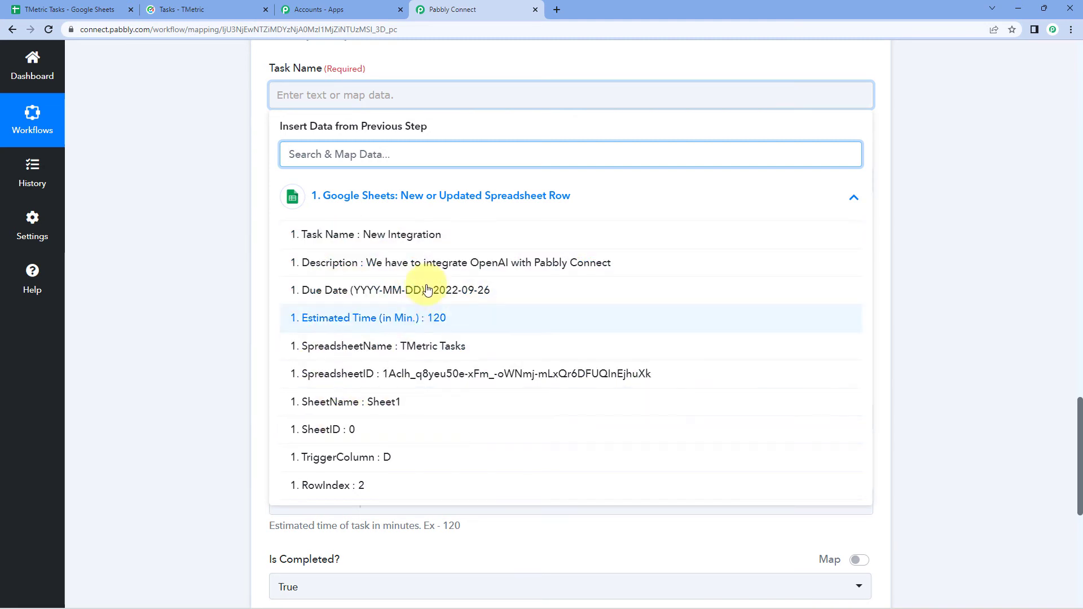
click(427, 249)
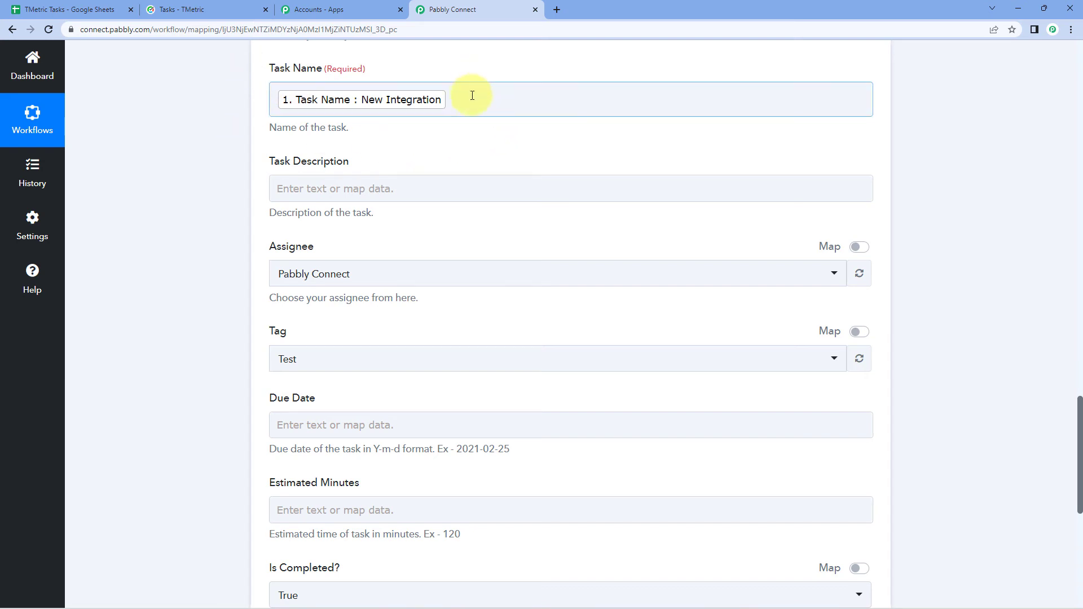
click(389, 115)
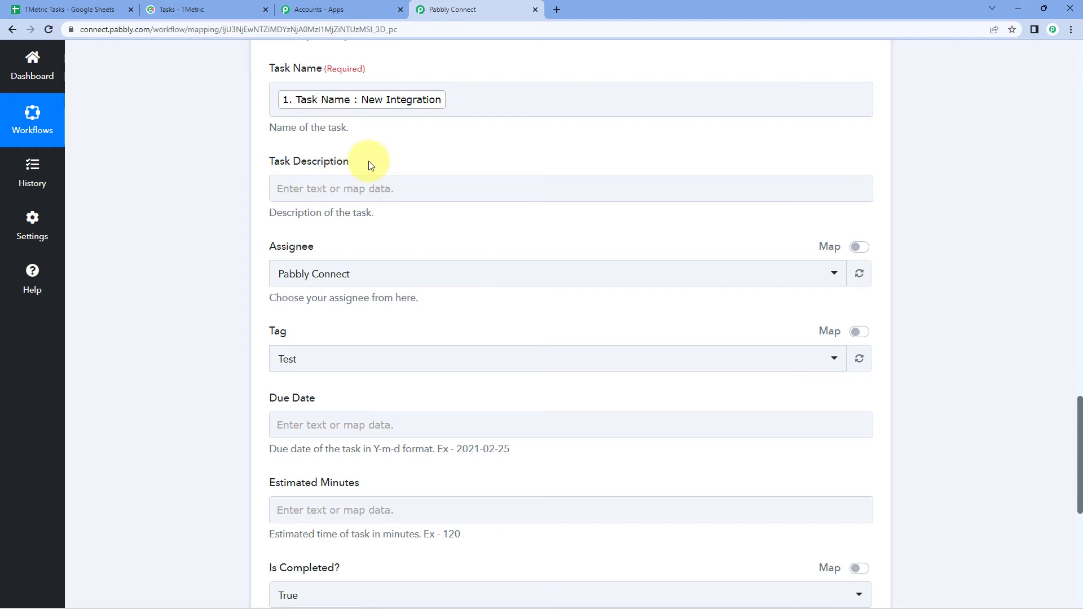
- Check the trigger response's Description value and map it to the action's Task Description
scroll(375, 164, up, 15)
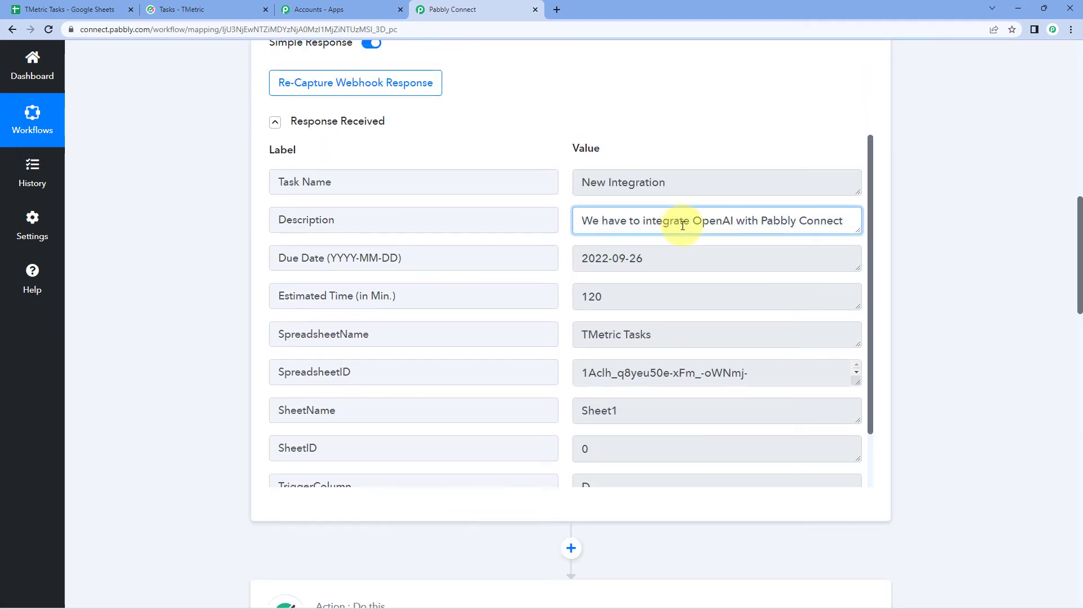
scroll(242, 272, down, 4)
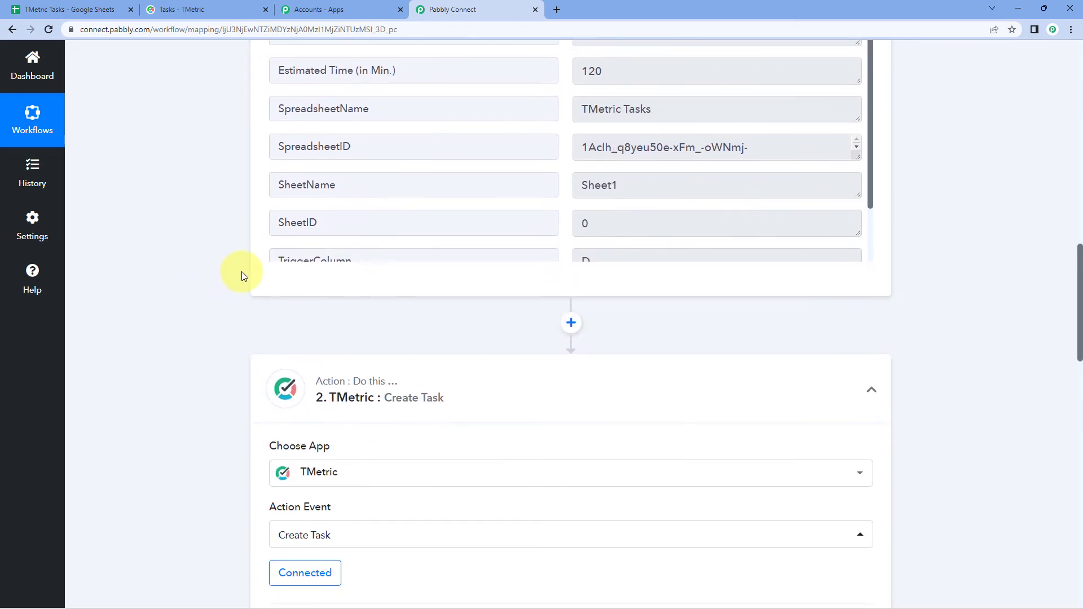
scroll(241, 271, down, 7)
scroll(241, 272, down, 3)
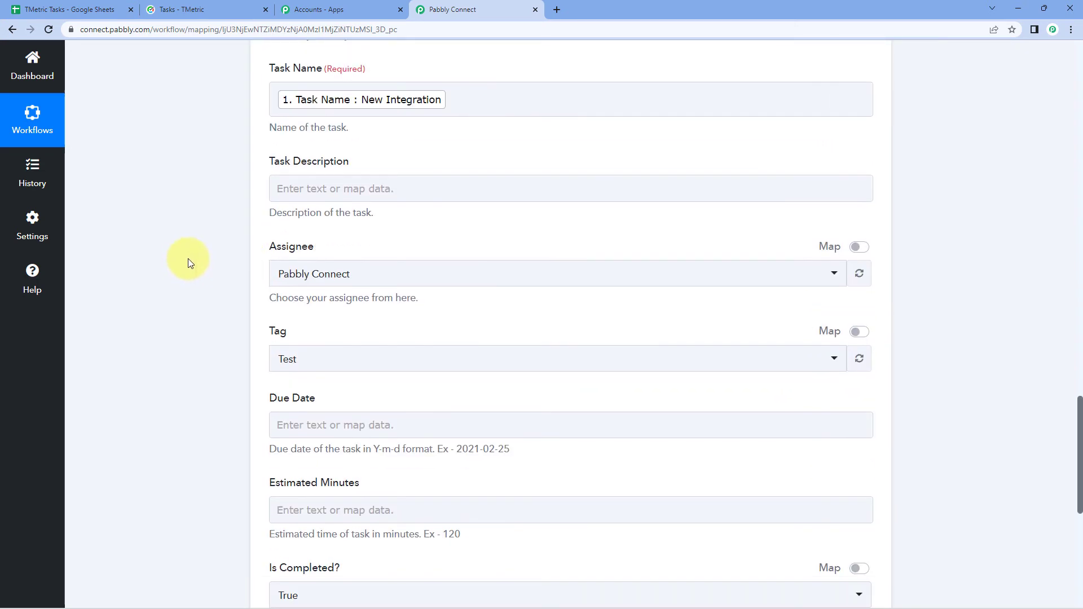
click(327, 179)
click(298, 188)
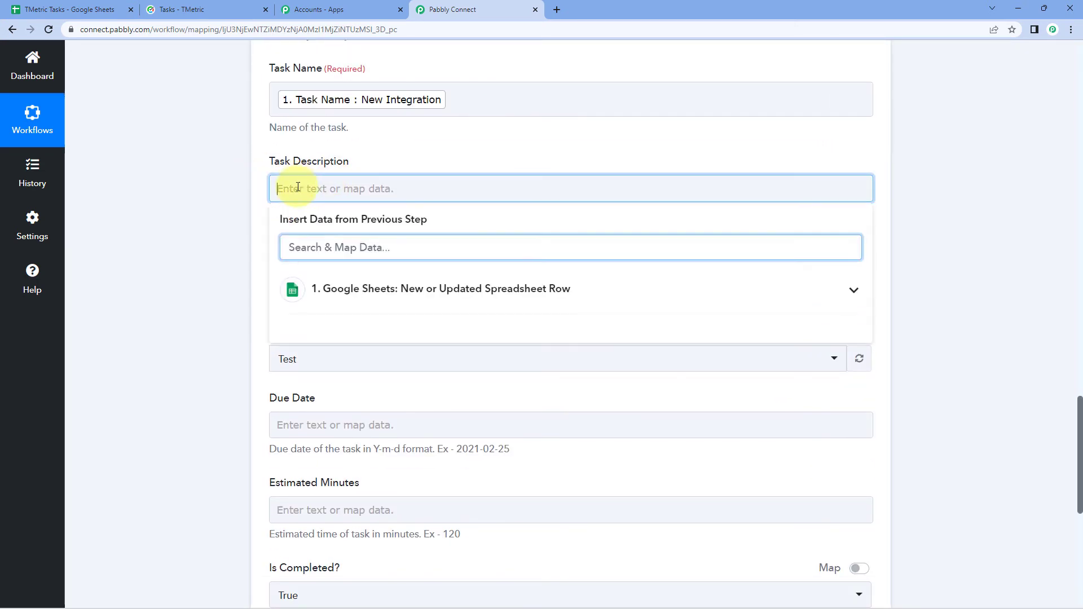
click(314, 286)
scroll(271, 321, down, 1)
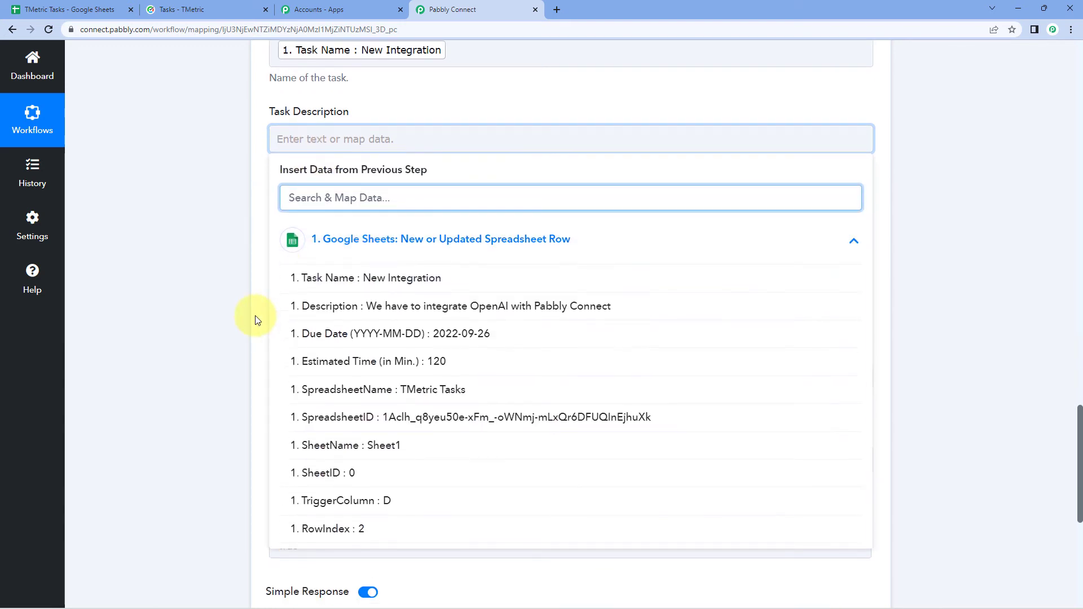
click(346, 299)
click(181, 230)
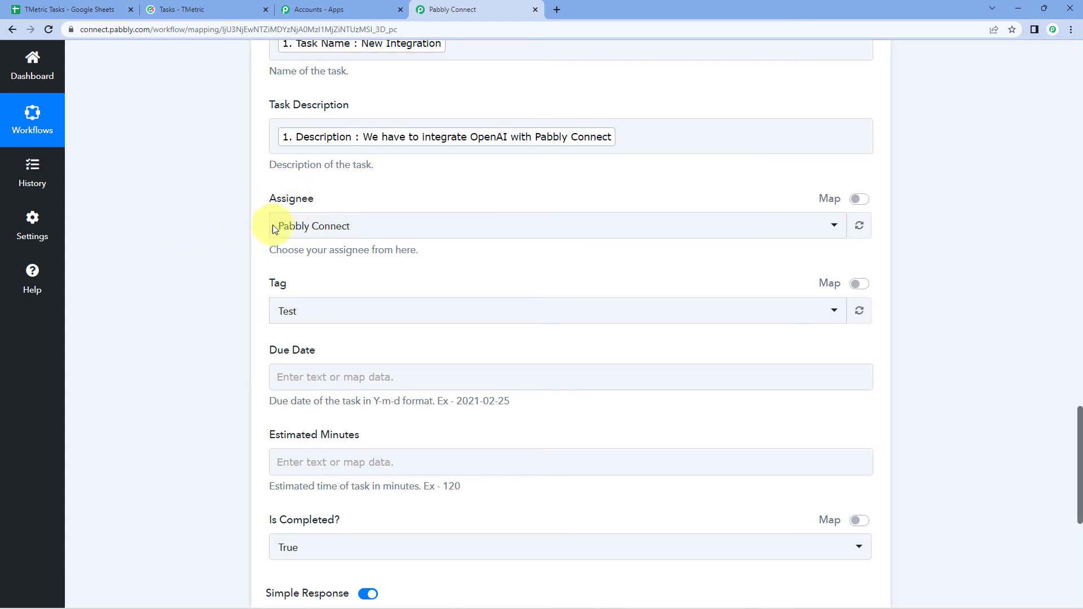
- Choose Pabbly Connect as the task's assignee and Test as its tag
click(416, 227)
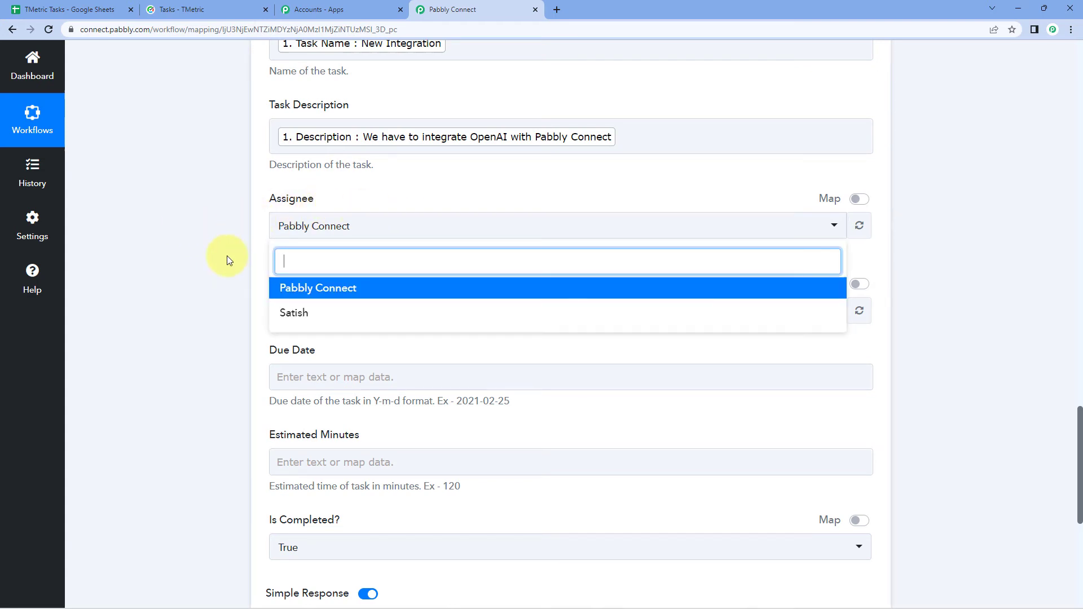
click(339, 290)
scroll(232, 245, down, 2)
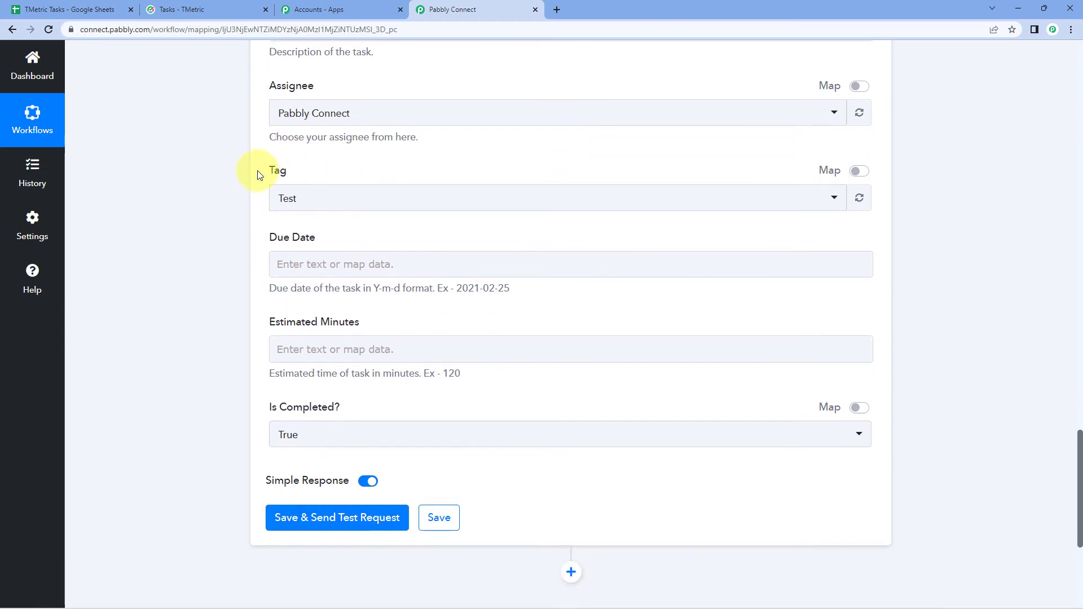
click(346, 209)
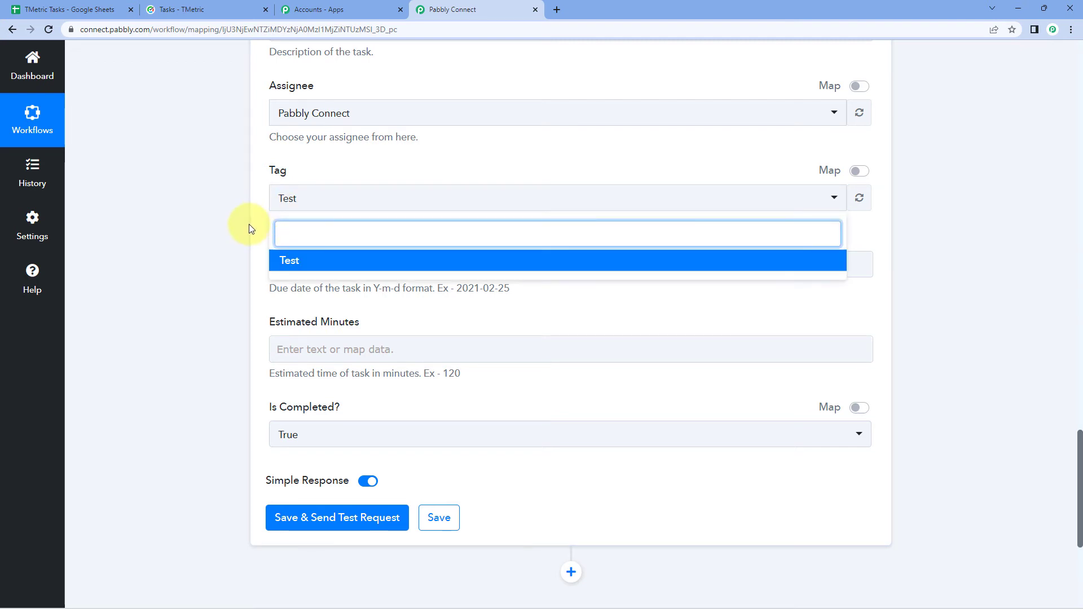
click(303, 268)
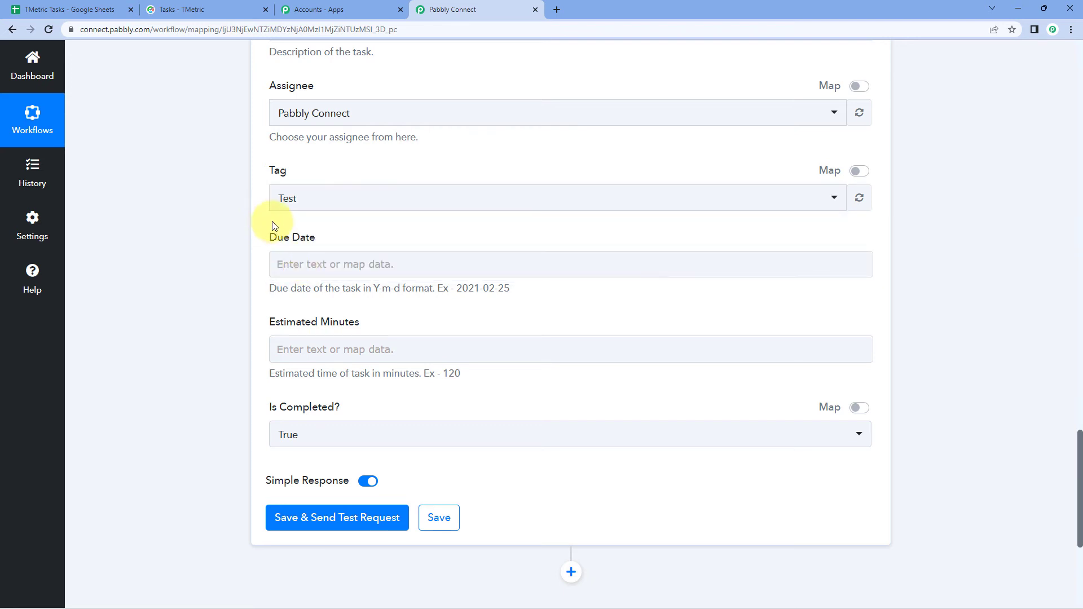
click(307, 199)
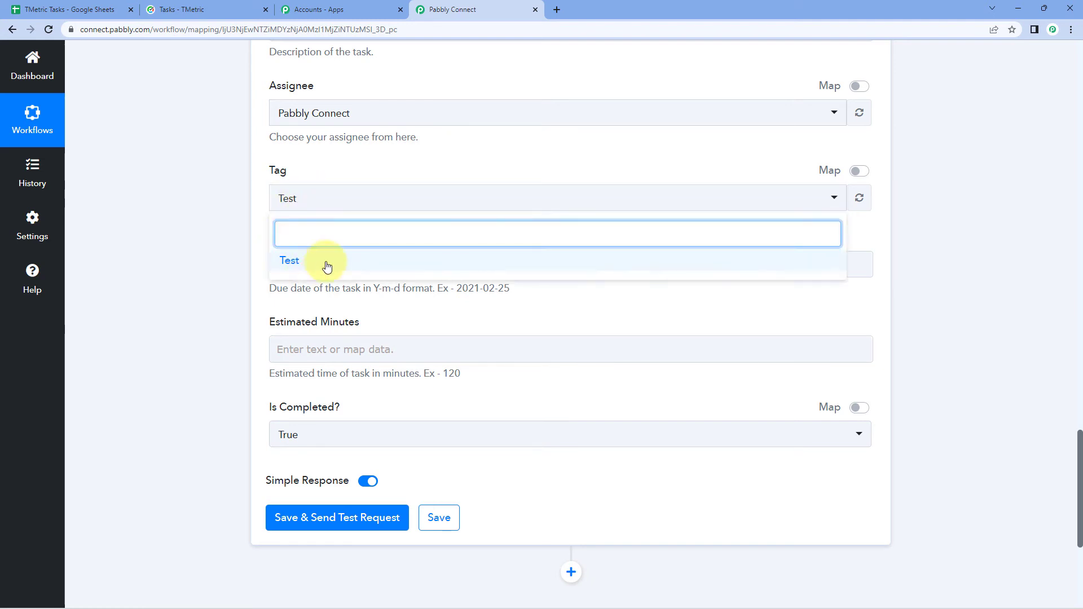
click(219, 285)
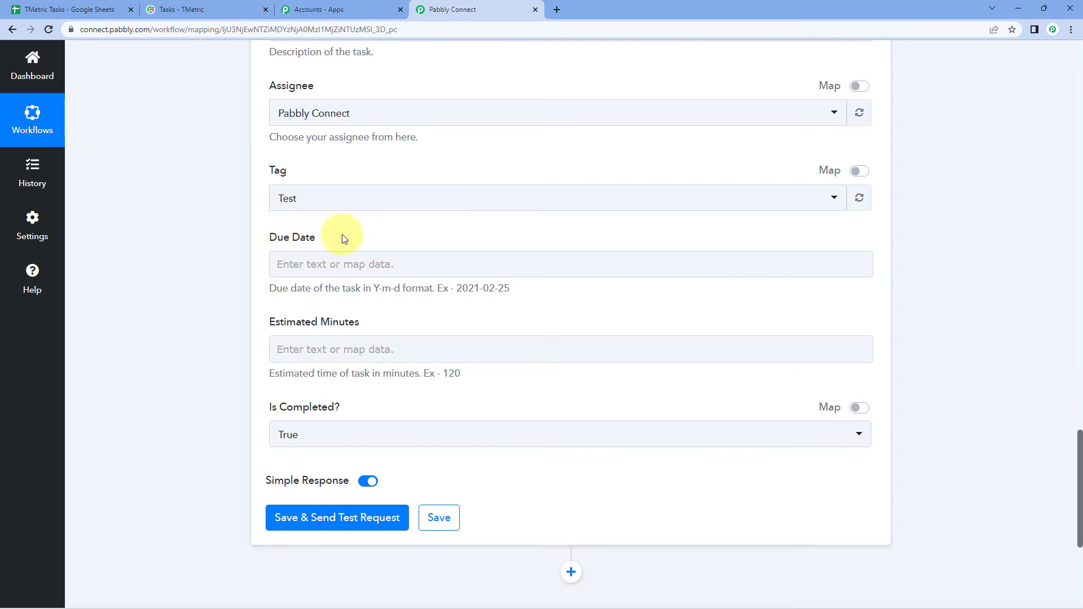
- Map the task's Due Date to the Due Date (YYYY-MM-DD) value from the Google Sheets trigger
click(309, 265)
scroll(374, 261, down, 2)
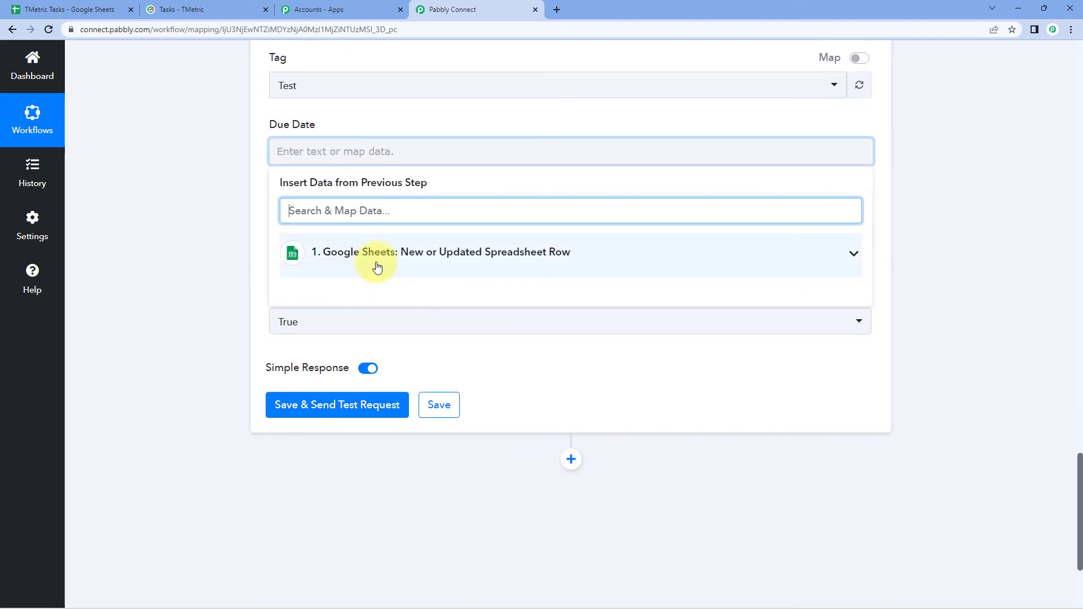
click(375, 251)
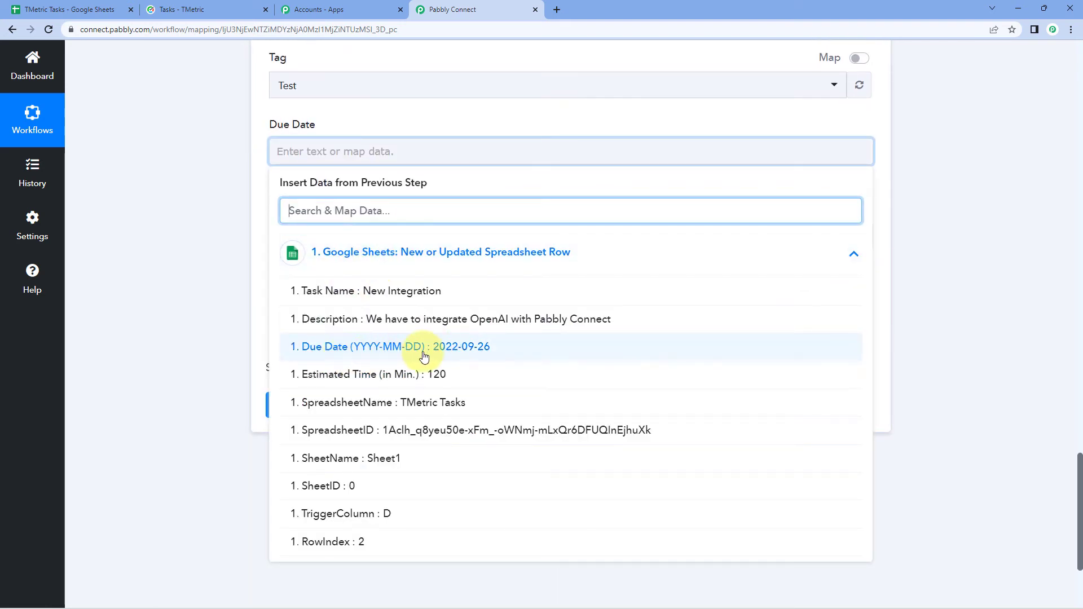
click(367, 346)
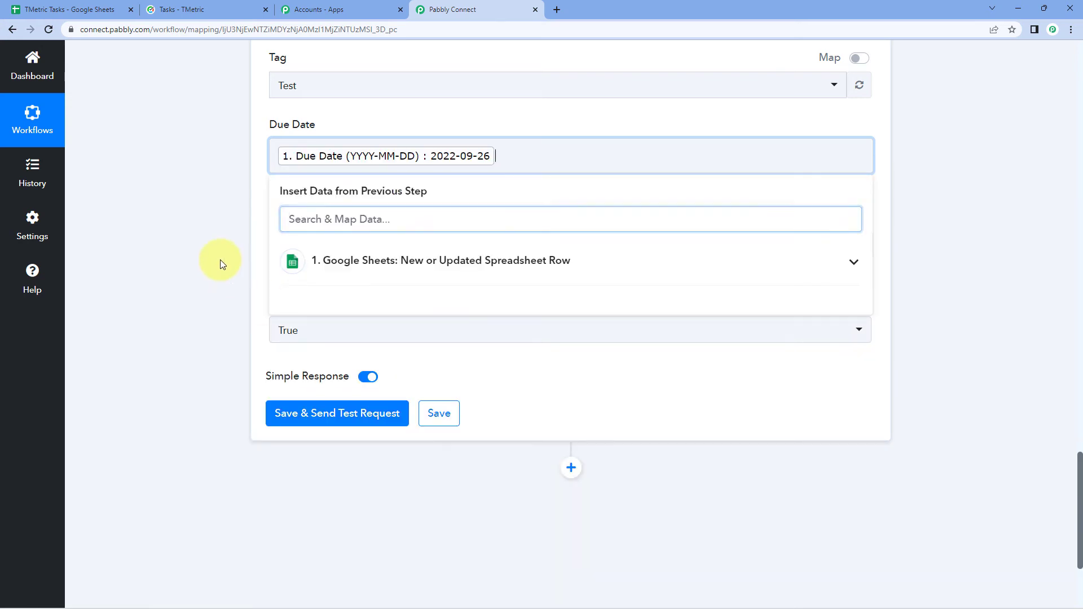
- Map Estimated Minutes to the Estimated Time (in Min.) value from the Google Sheets trigger
scroll(220, 260, down, 1)
click(292, 193)
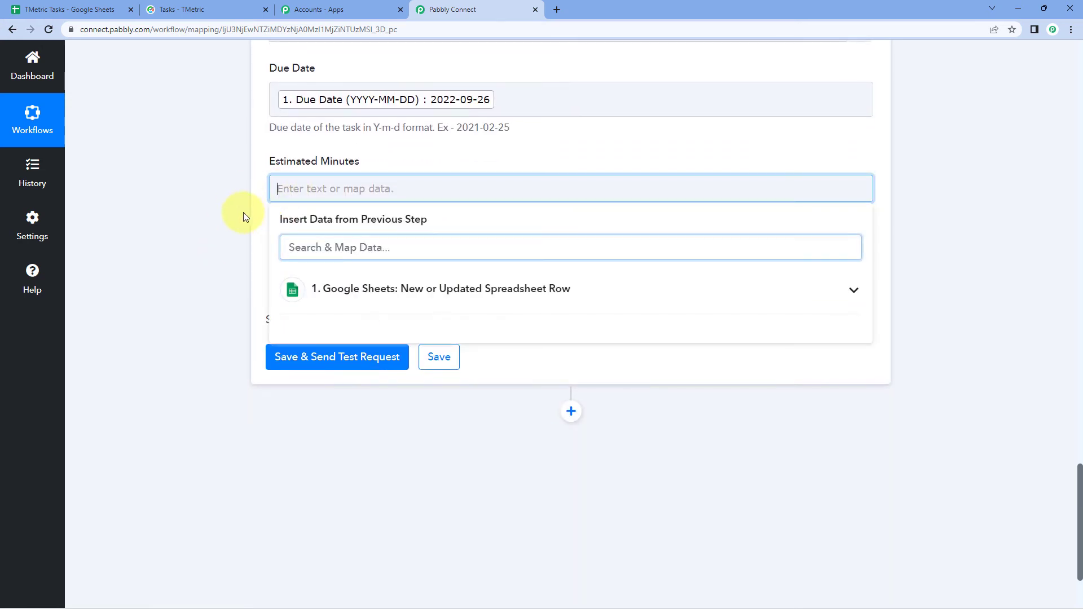
scroll(243, 212, down, 1)
click(324, 230)
scroll(363, 313, down, 1)
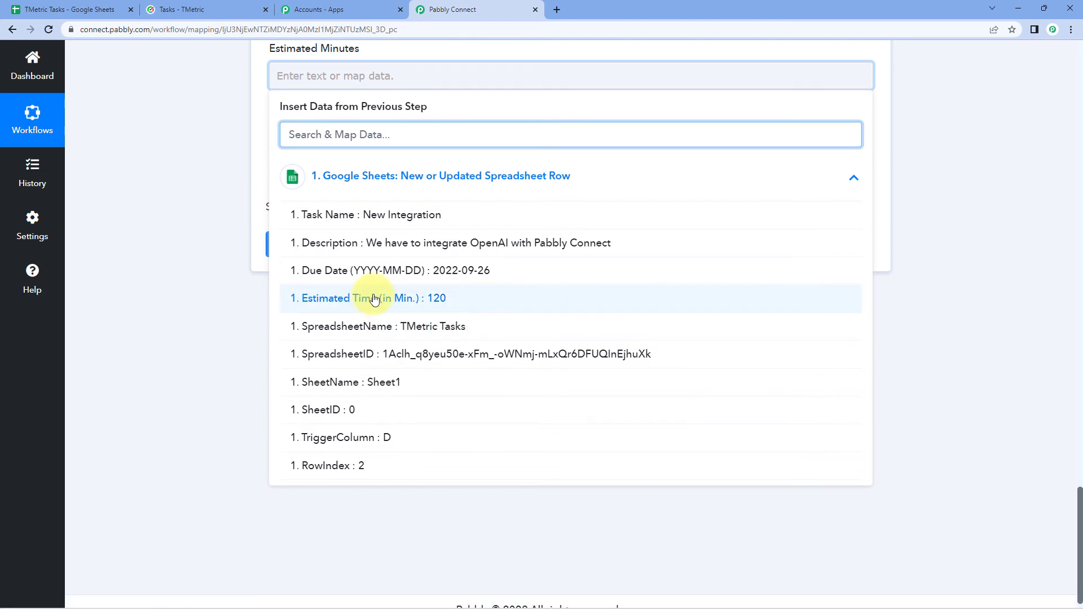
click(371, 302)
click(206, 183)
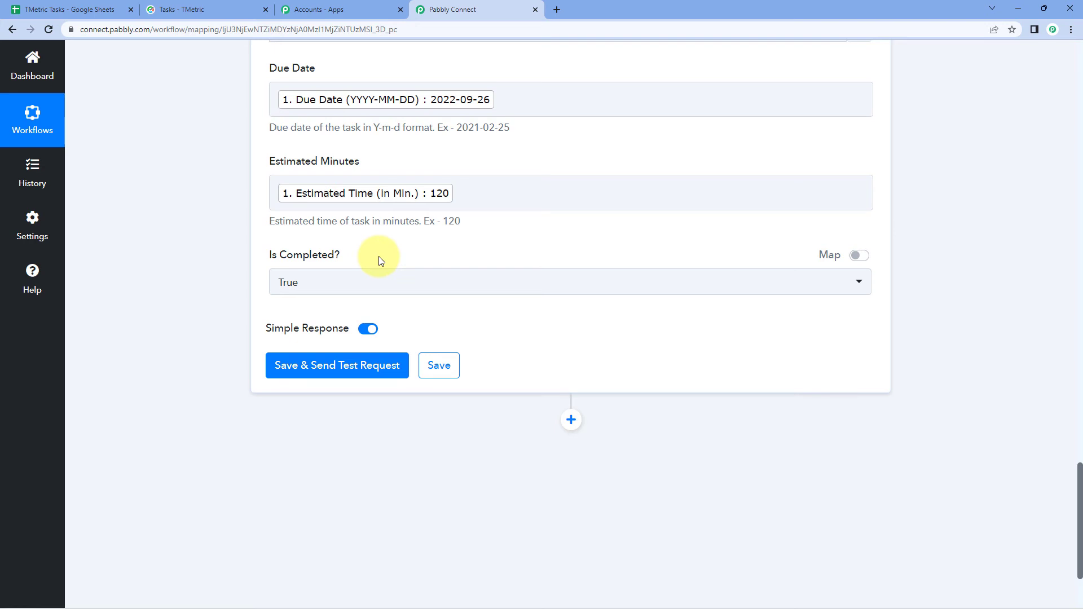
- Set Is Completed? to False, review the mapped fields, then save the Create Task action and send a test request
click(302, 282)
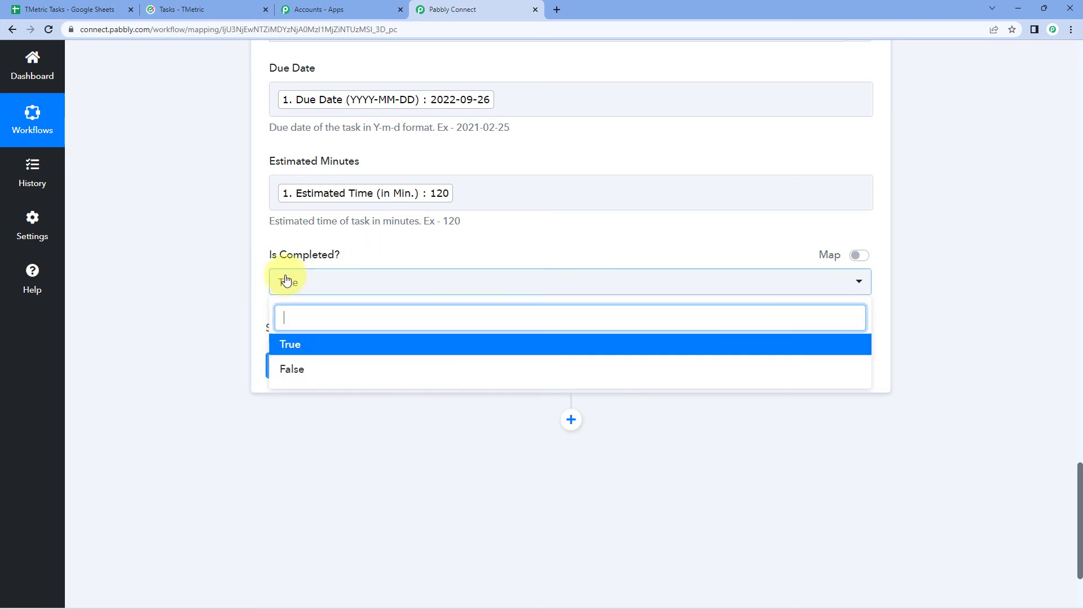
click(292, 370)
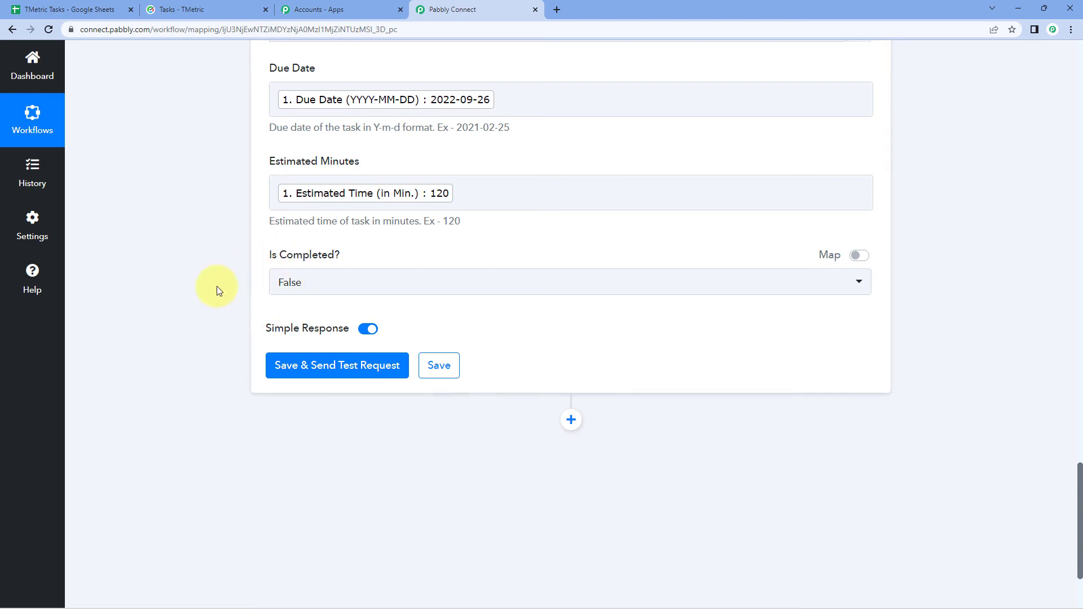
scroll(220, 169, up, 7)
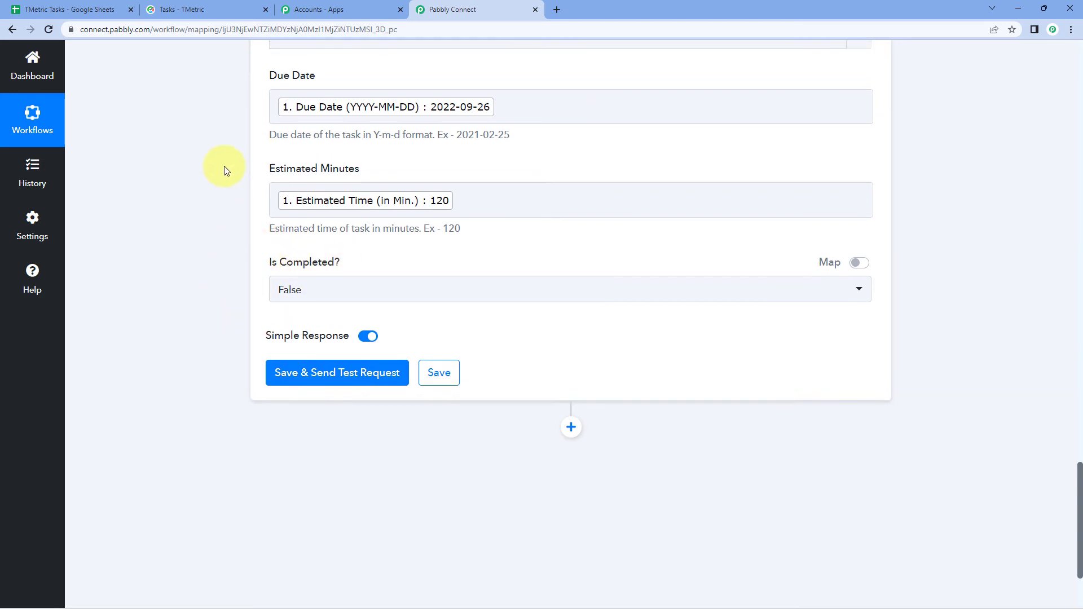
scroll(208, 201, down, 8)
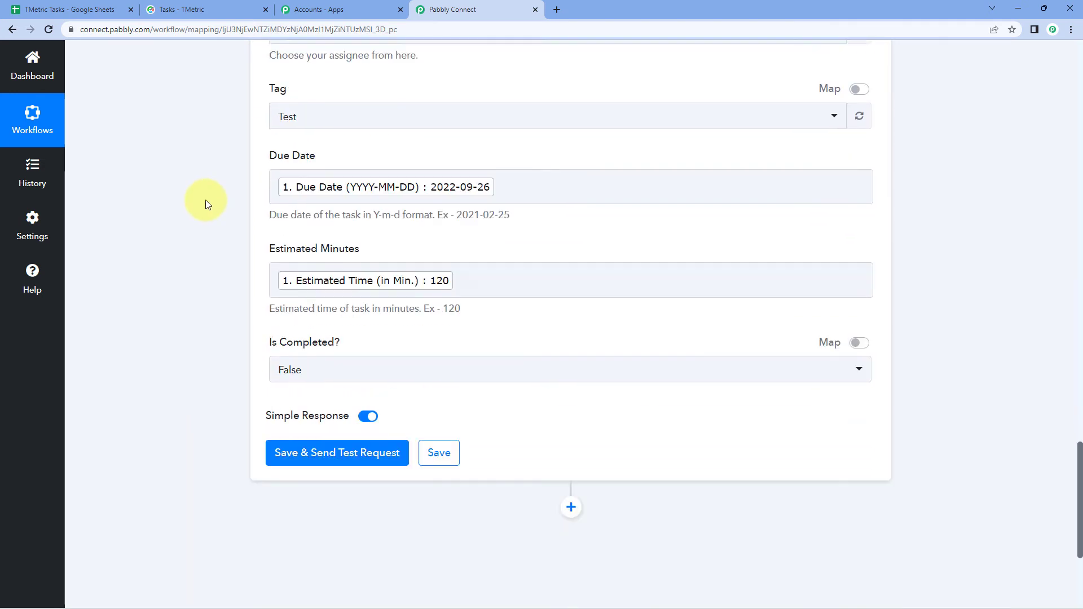
click(367, 310)
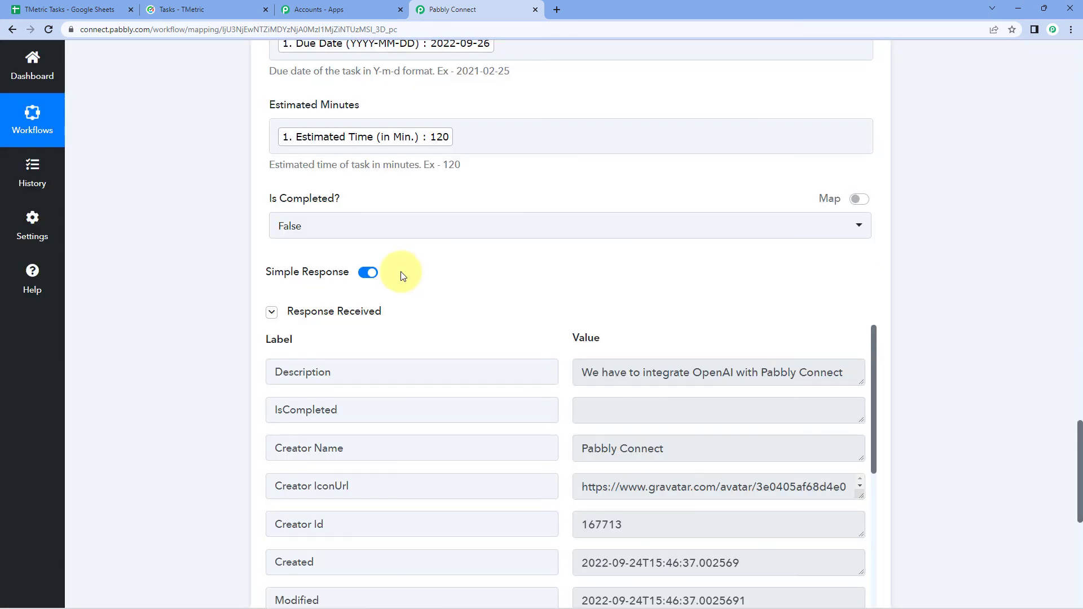
- Examine the response received from the Create Task test request and compare it with the mapped fields
scroll(445, 243, down, 1)
scroll(338, 203, down, 1)
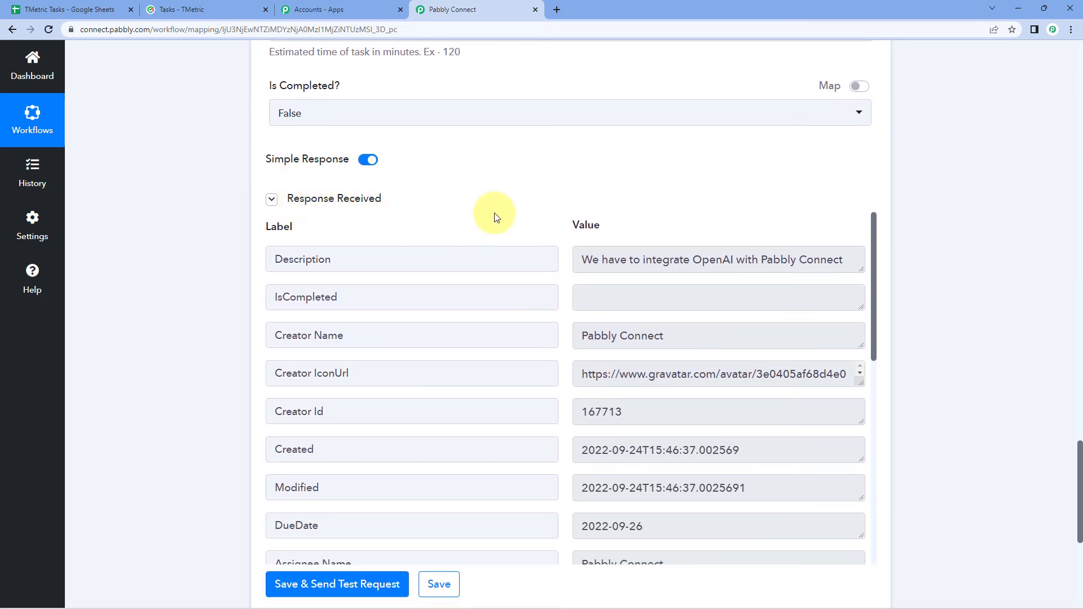
scroll(495, 217, down, 3)
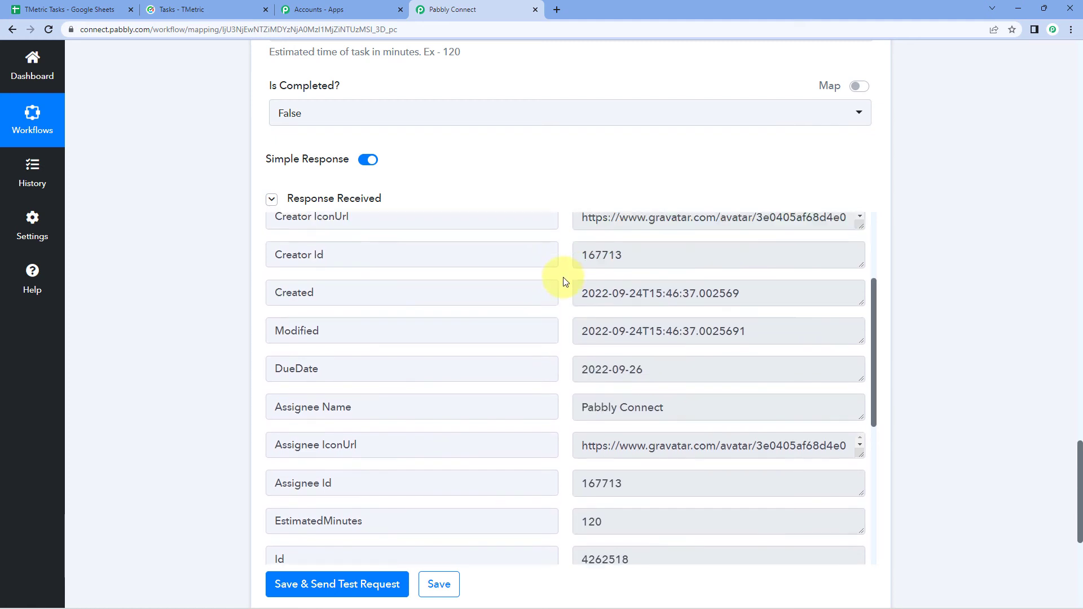
scroll(565, 281, up, 3)
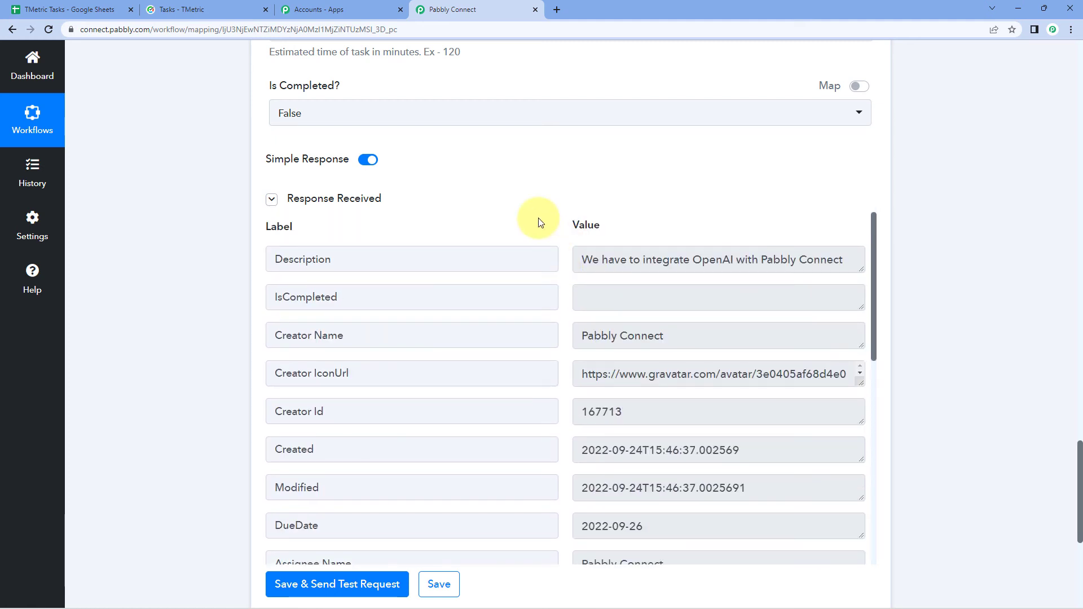
scroll(539, 222, up, 6)
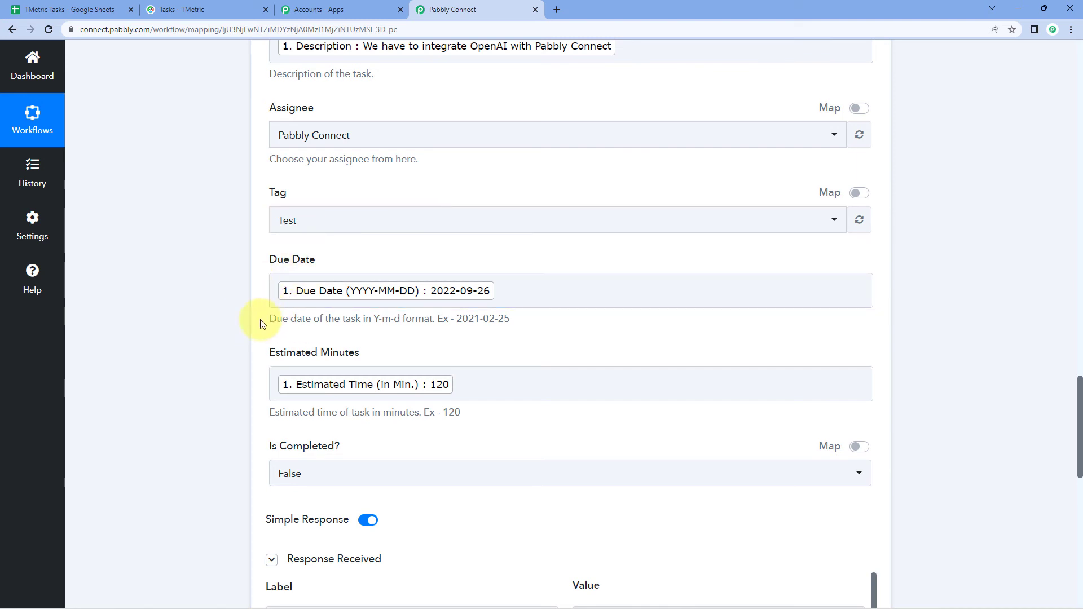
- Switch to TMetric, show tasks for all assignees, open New Integration under Test Projec and compare it with the spreadsheet row
click(12, 3)
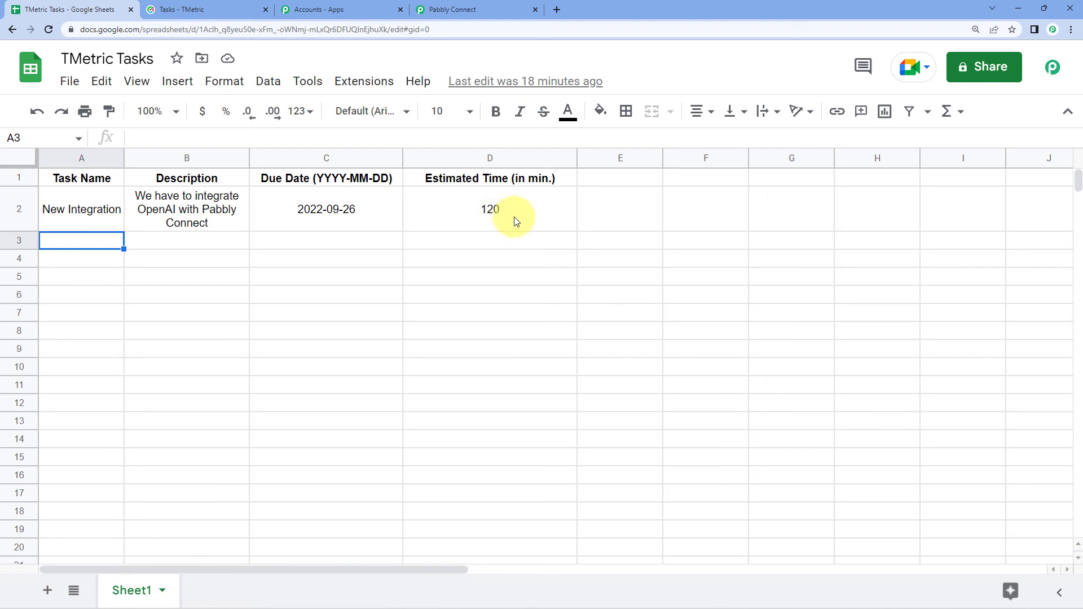
click(229, 8)
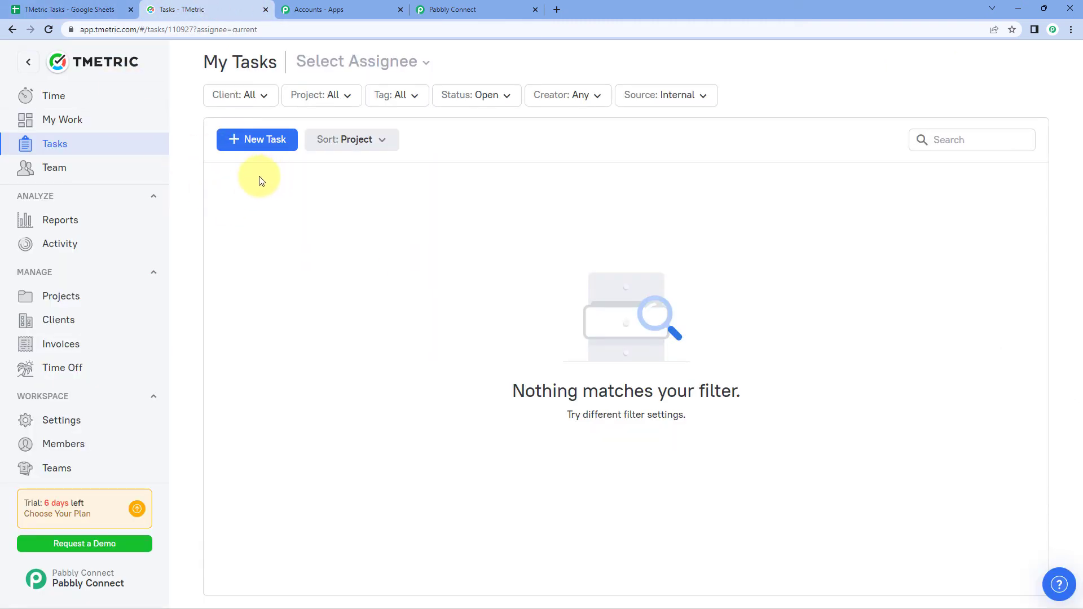
click(379, 68)
click(336, 150)
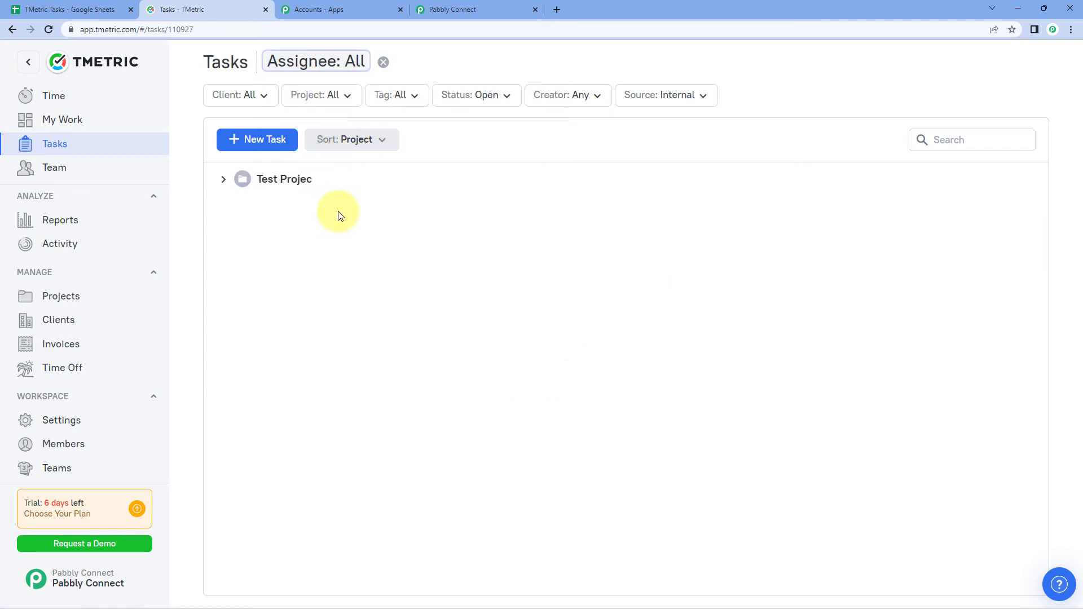
click(224, 179)
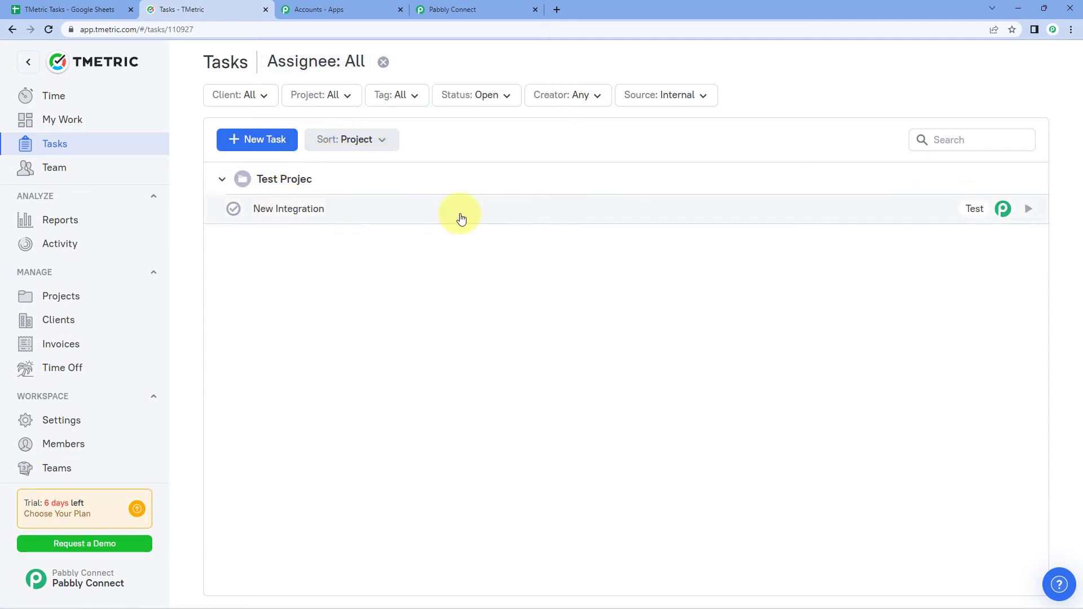
click(301, 213)
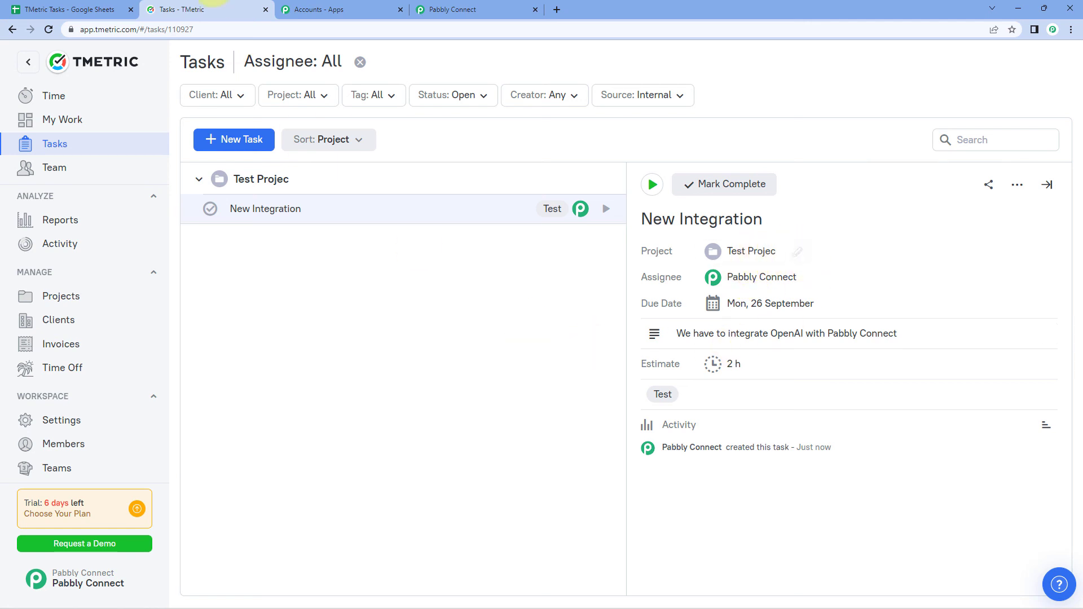
click(98, 10)
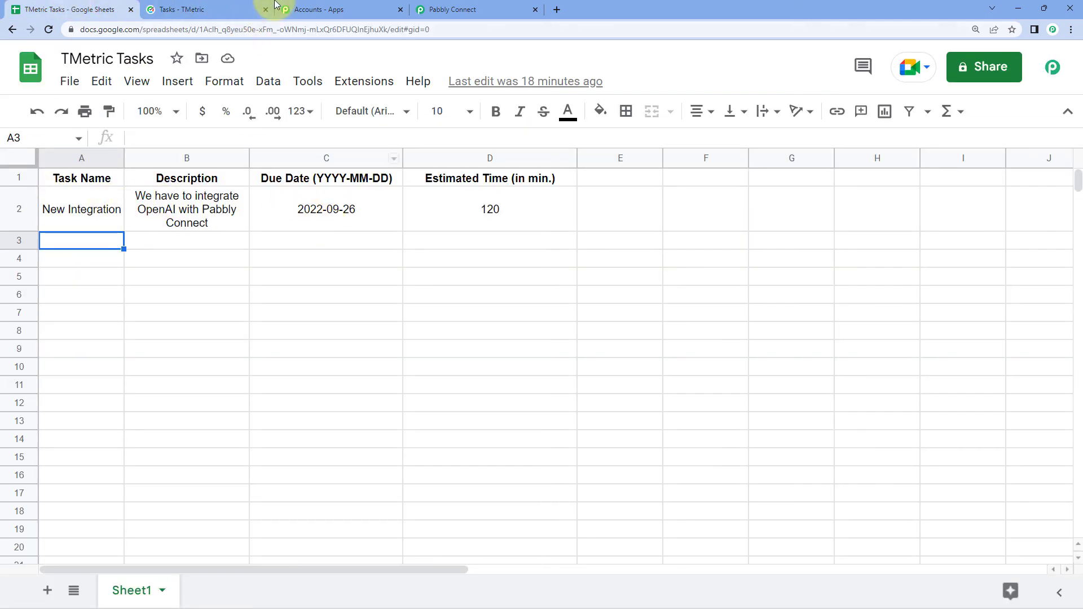
click(247, 5)
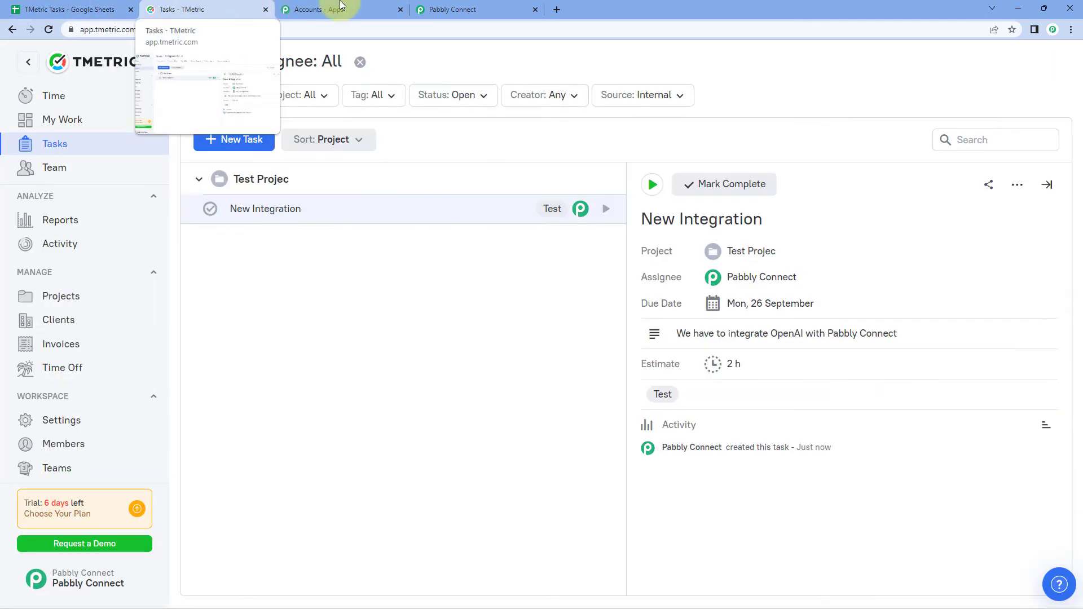
- Return to Pabbly Connect and review the overview of the Google Sheets trigger and TMetric action
click(451, 9)
scroll(763, 272, up, 10)
scroll(834, 254, up, 15)
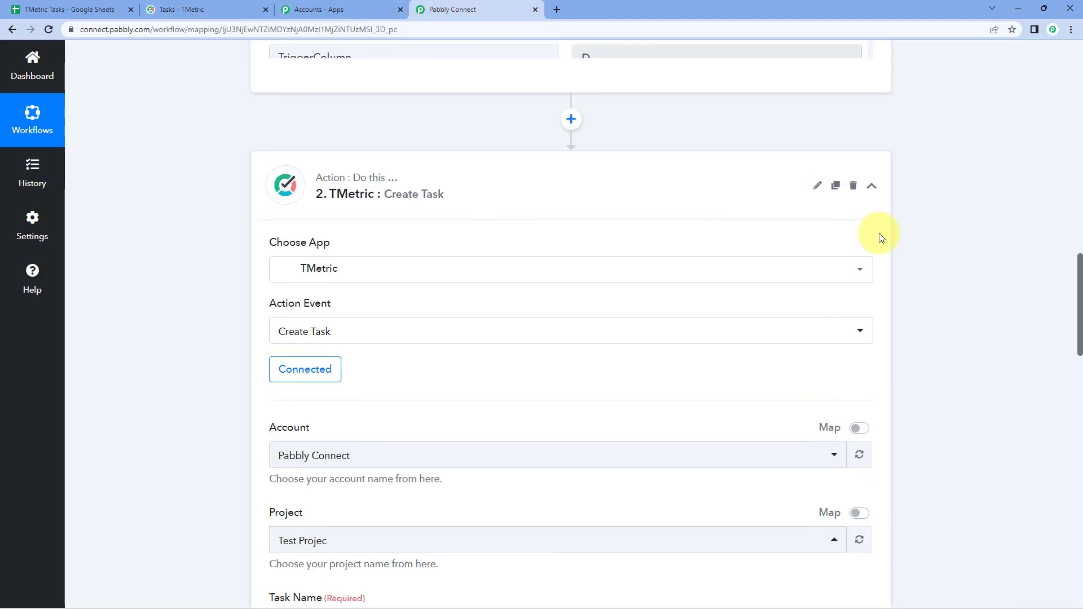
scroll(882, 204, up, 10)
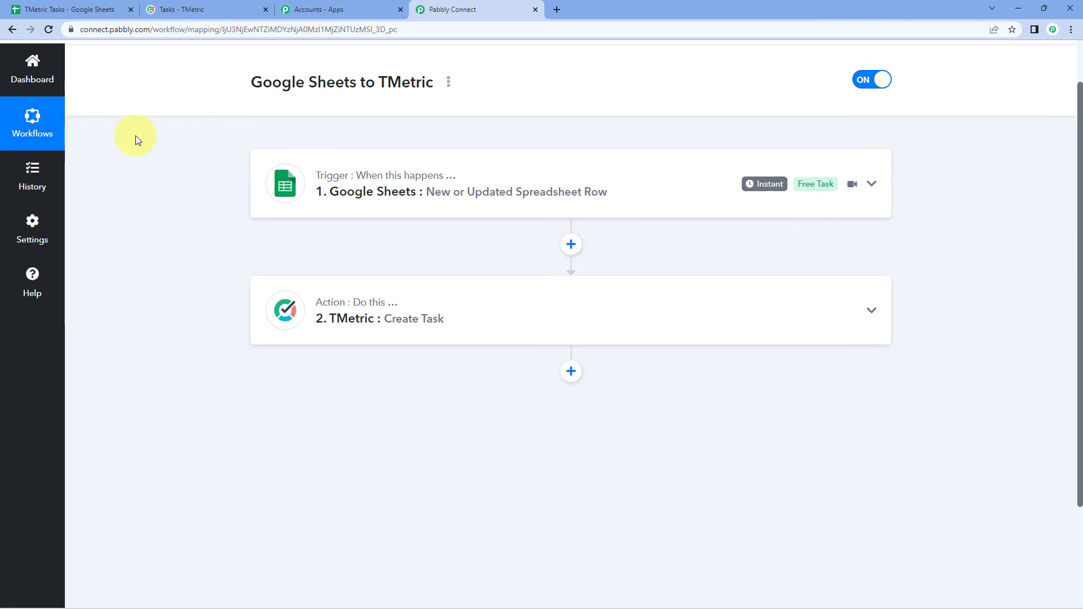
click(90, 9)
click(462, 10)
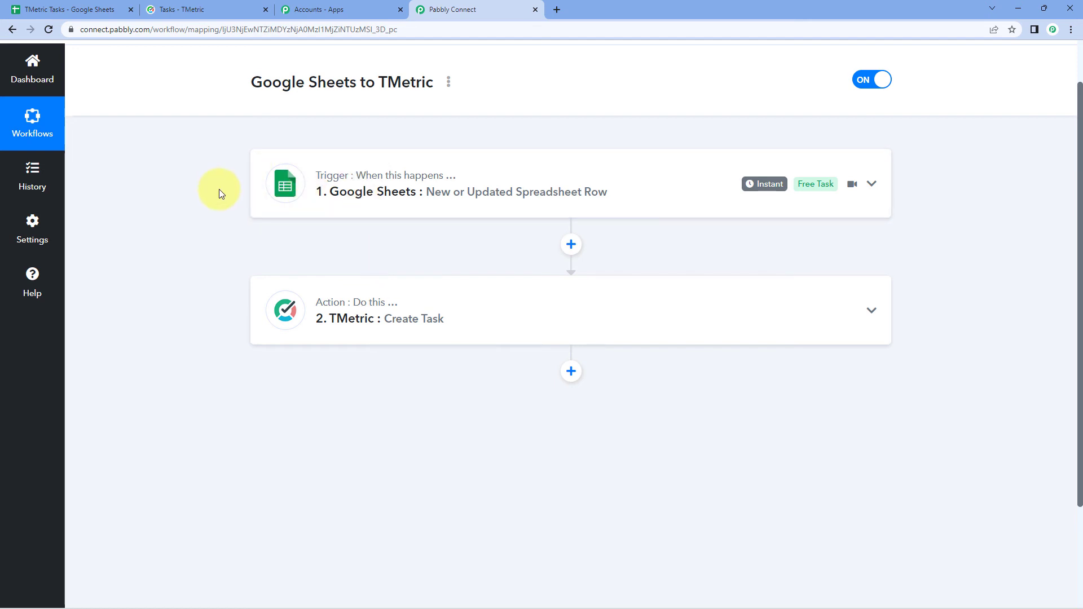
- In row 3 of the TMetric Tasks sheet, enter task name "Real Test" and description "We are testing this automation in real time."
click(48, 10)
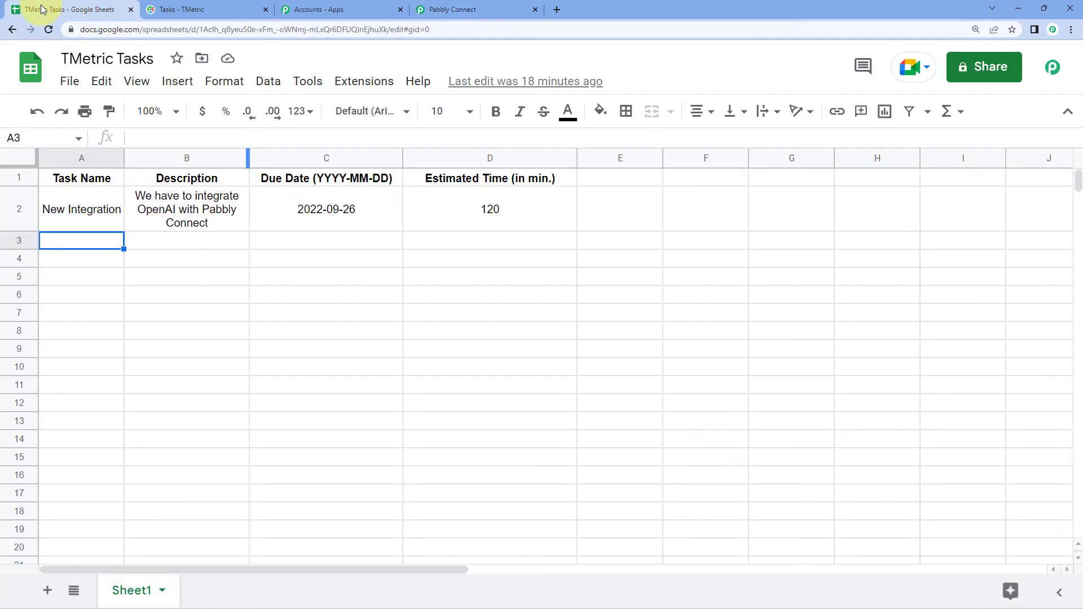
double_click(100, 240)
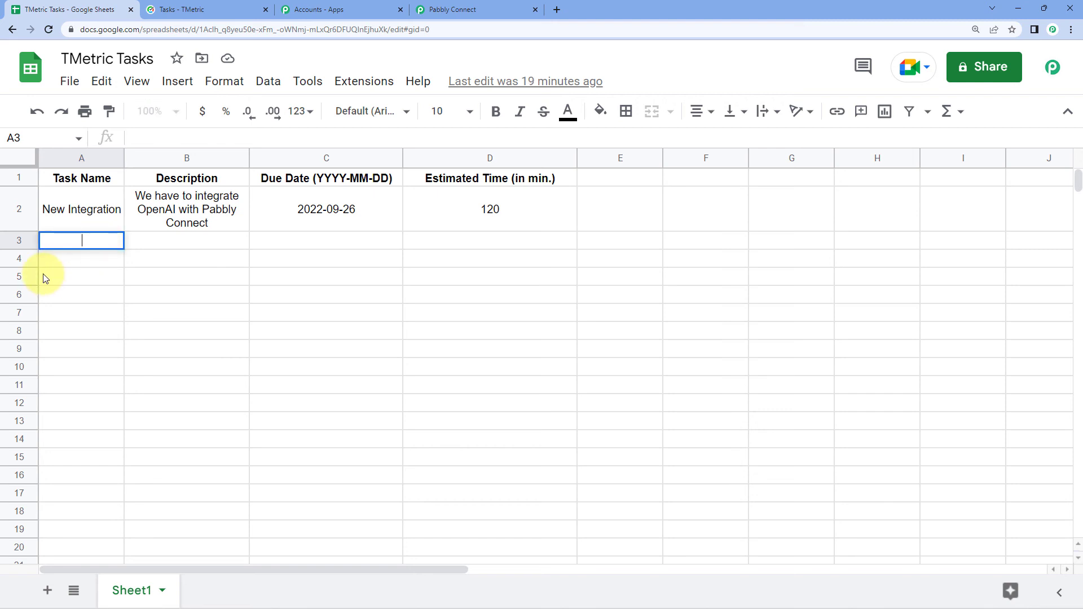
text(Real Test)
key(Tab)
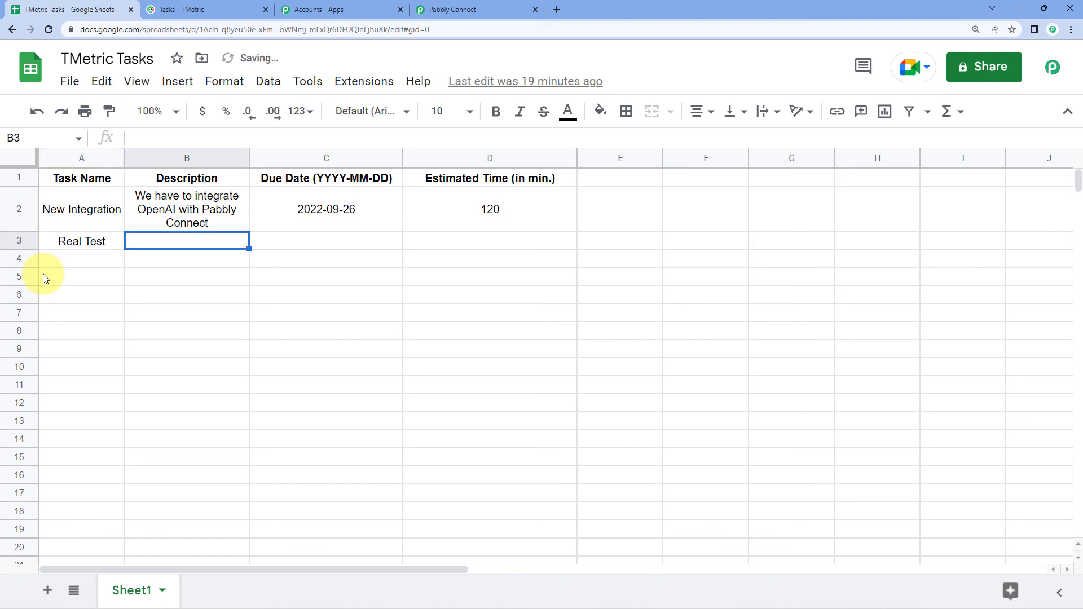
text(We are test)
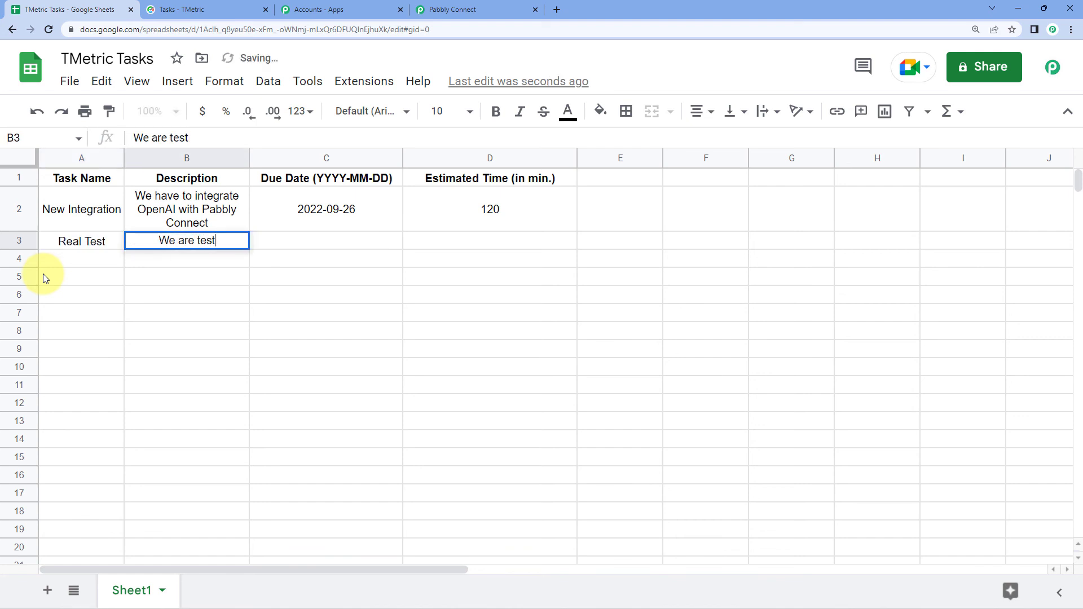
text(ing this auto)
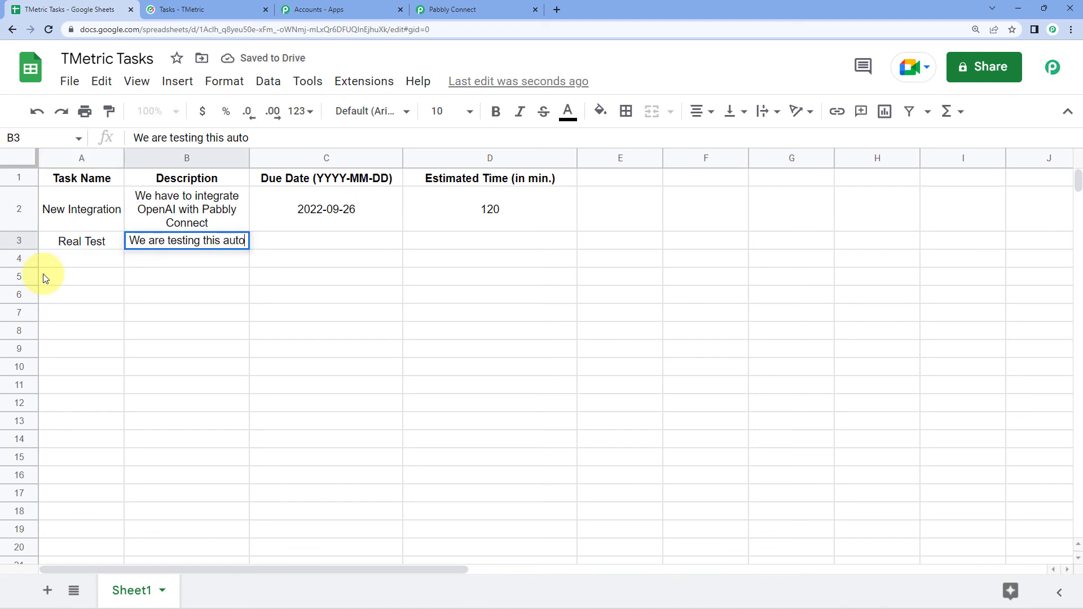
text(mation i)
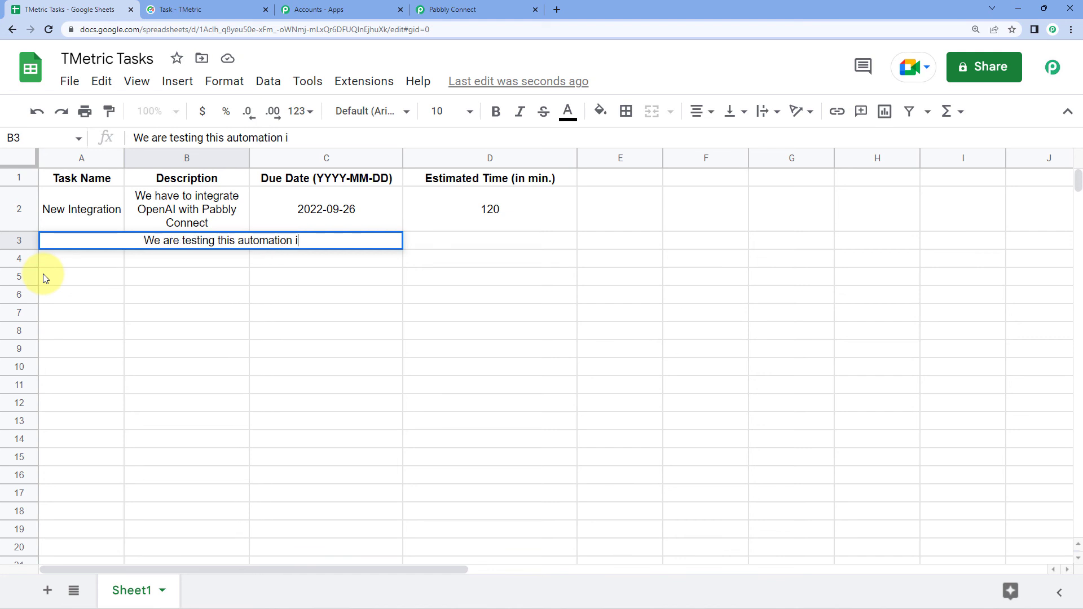
text(n real t)
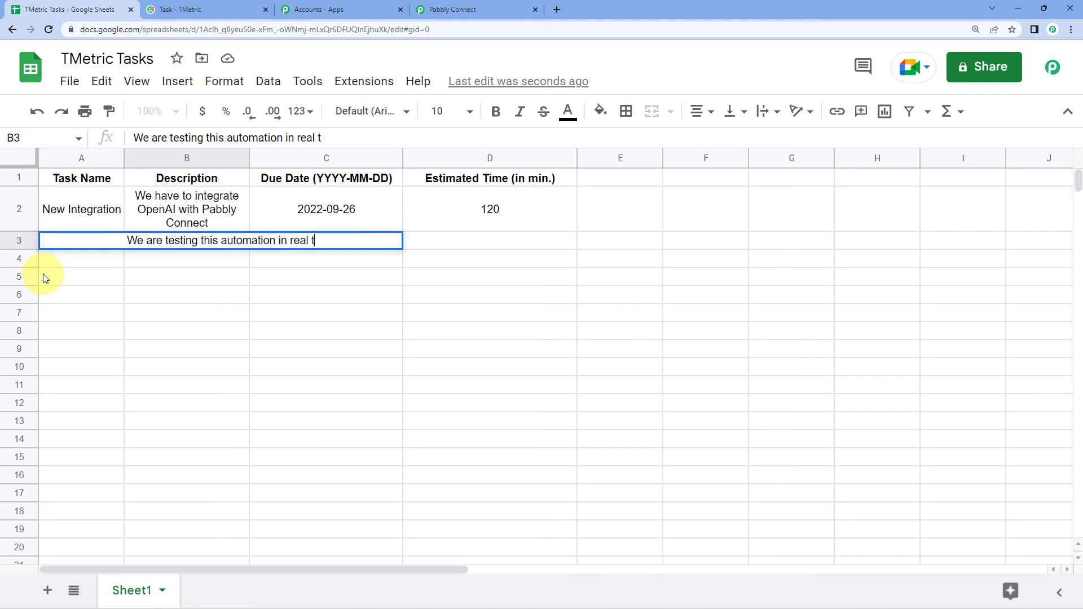
text(ime.)
key(Tab)
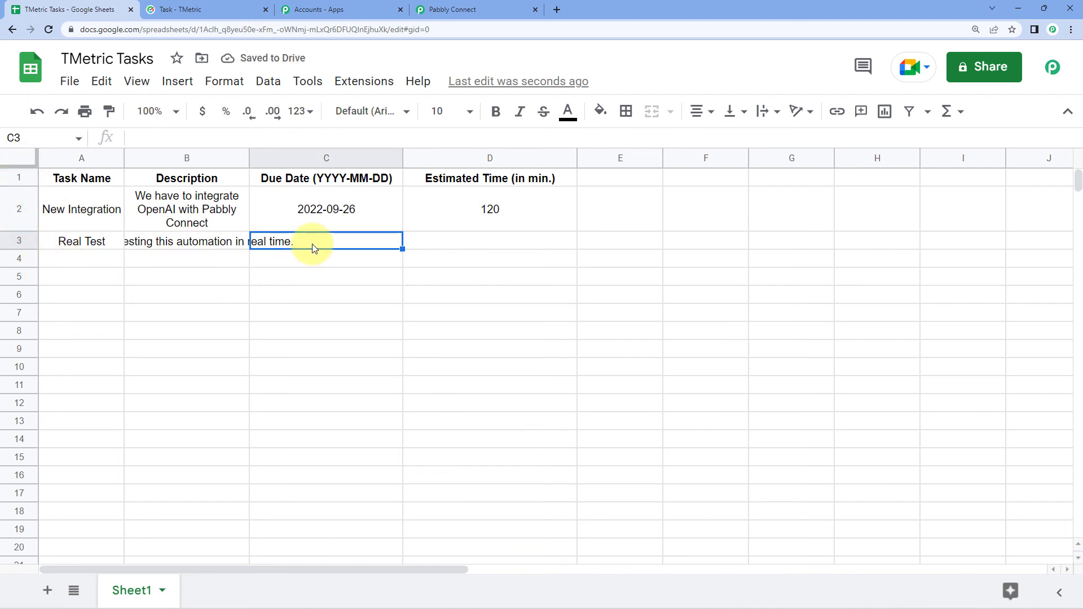
- Enter the due date 2022-09-25 and an estimated time of 30 for the Real Test row
text(2022-09-)
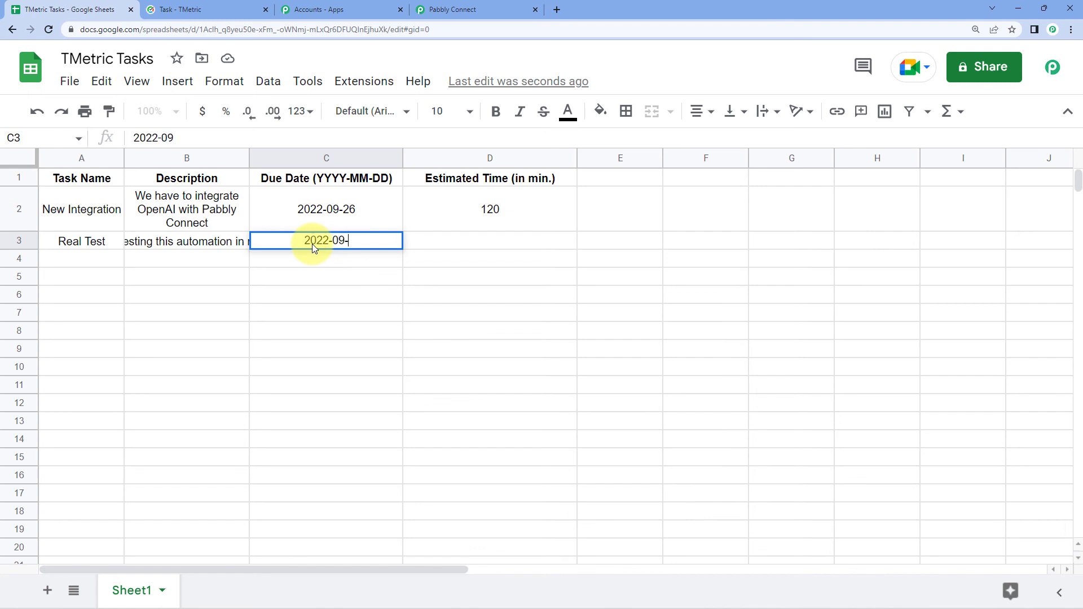
text(25)
key(Tab)
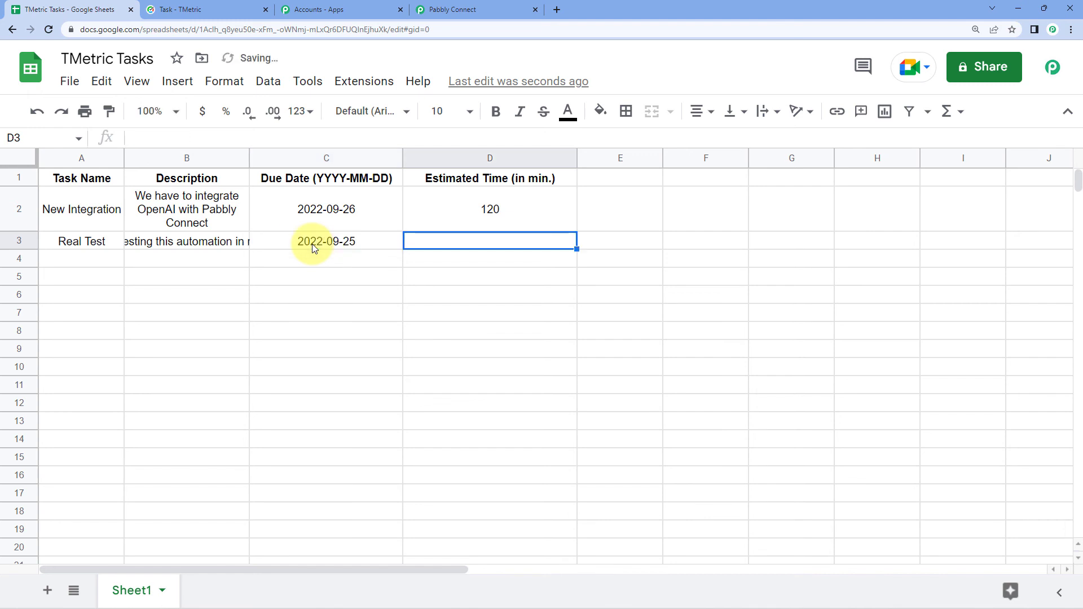
text(30)
click(231, 278)
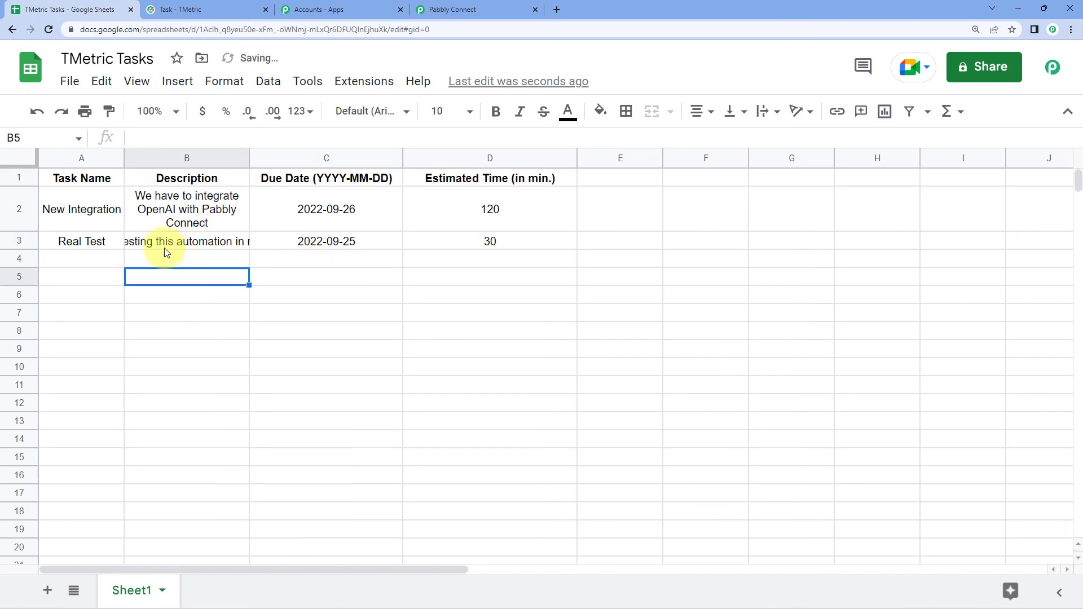
- Apply text wrapping to the whole Real Test row
click(19, 241)
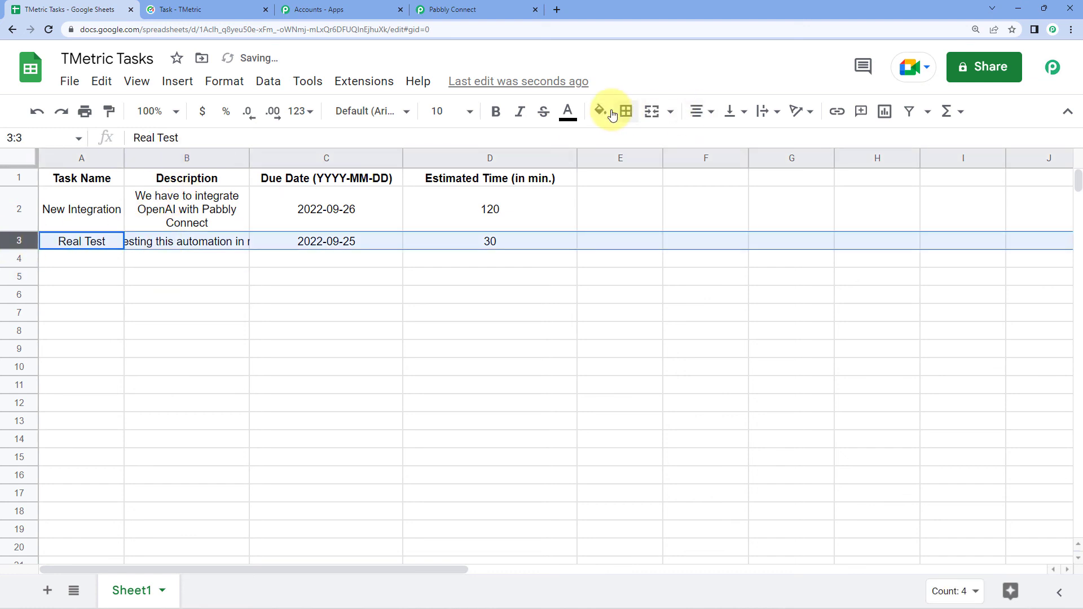
click(762, 111)
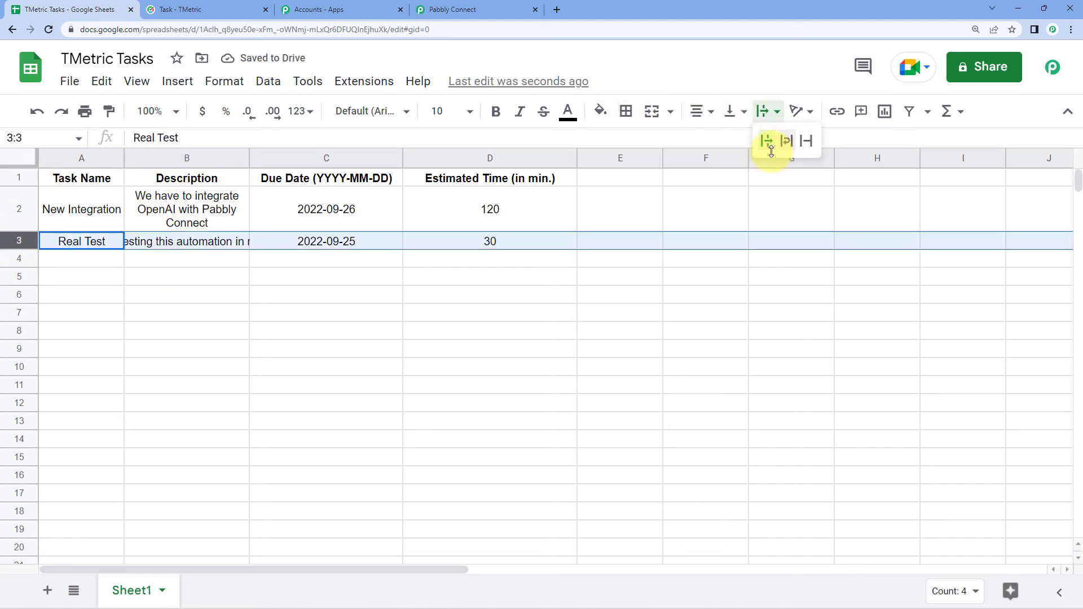
click(785, 138)
click(316, 309)
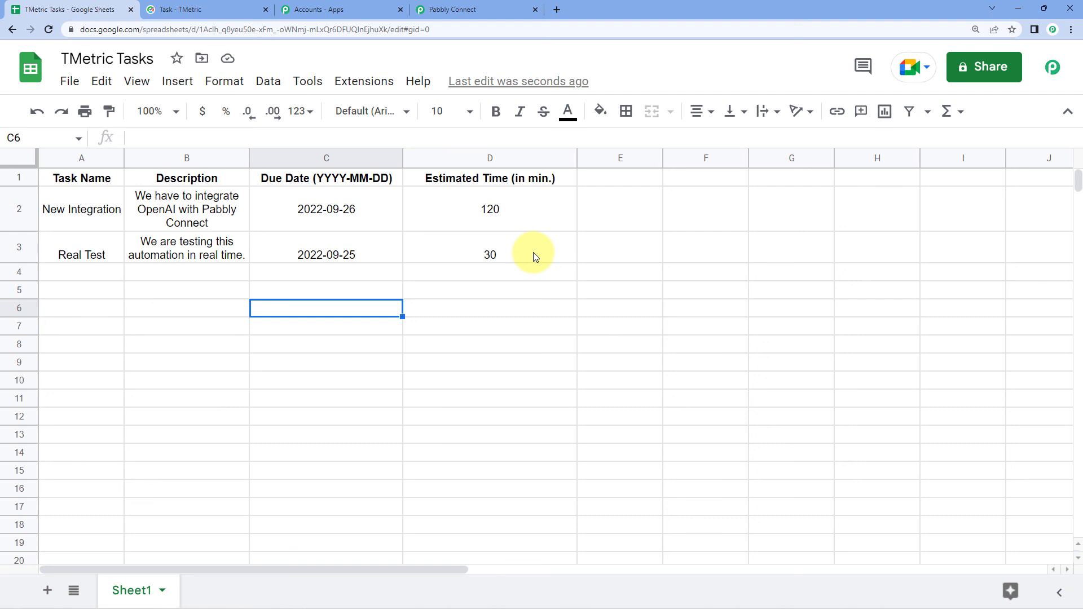
- Reload the TMetric task list, open the Real Test task to check its details, and return to the Pabbly Connect workflow
click(204, 11)
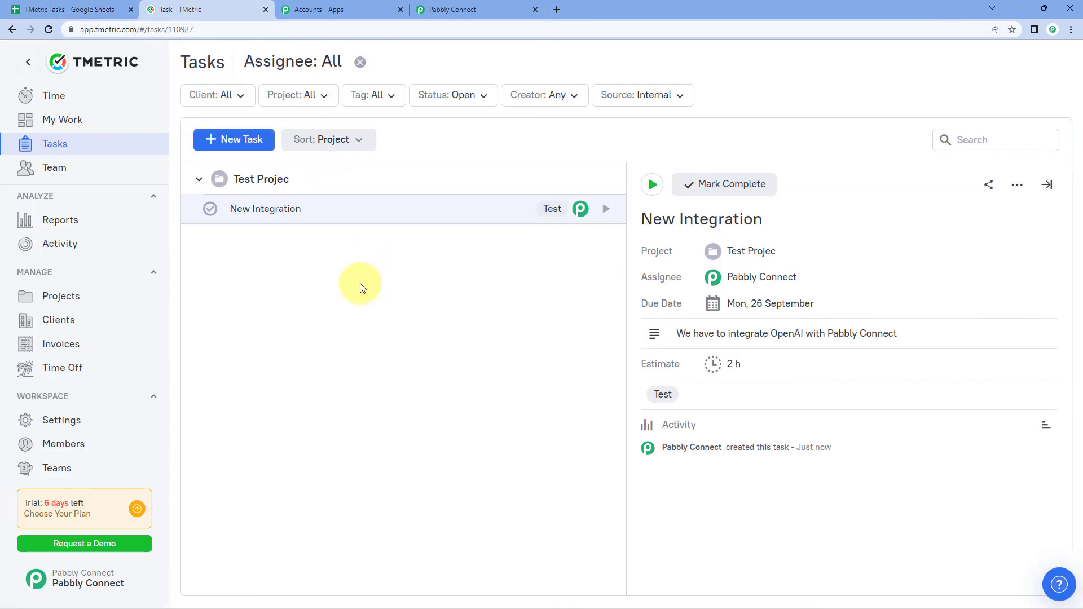
click(48, 31)
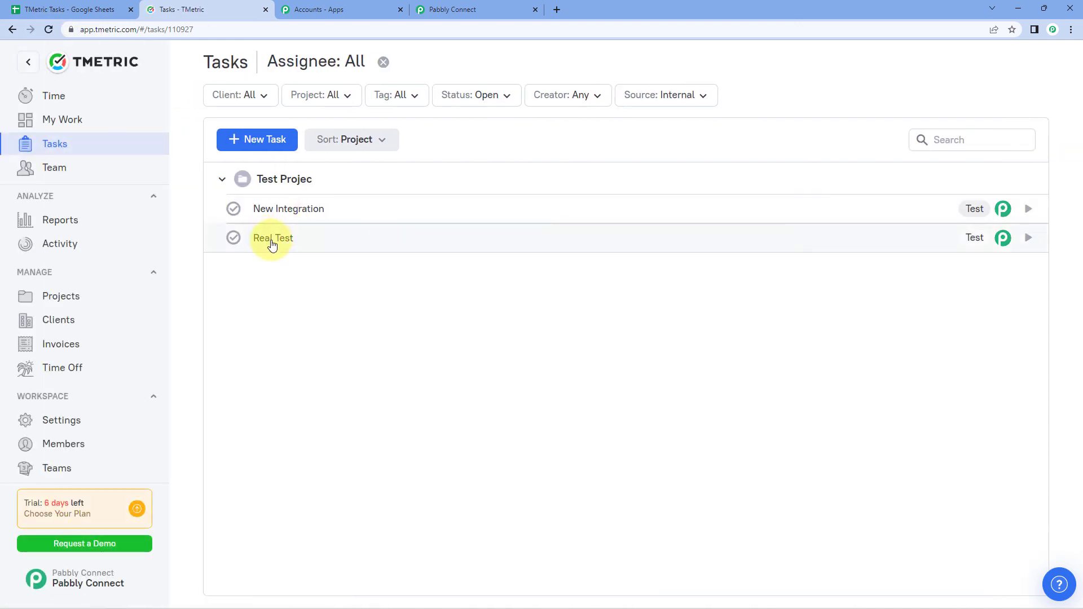
click(268, 242)
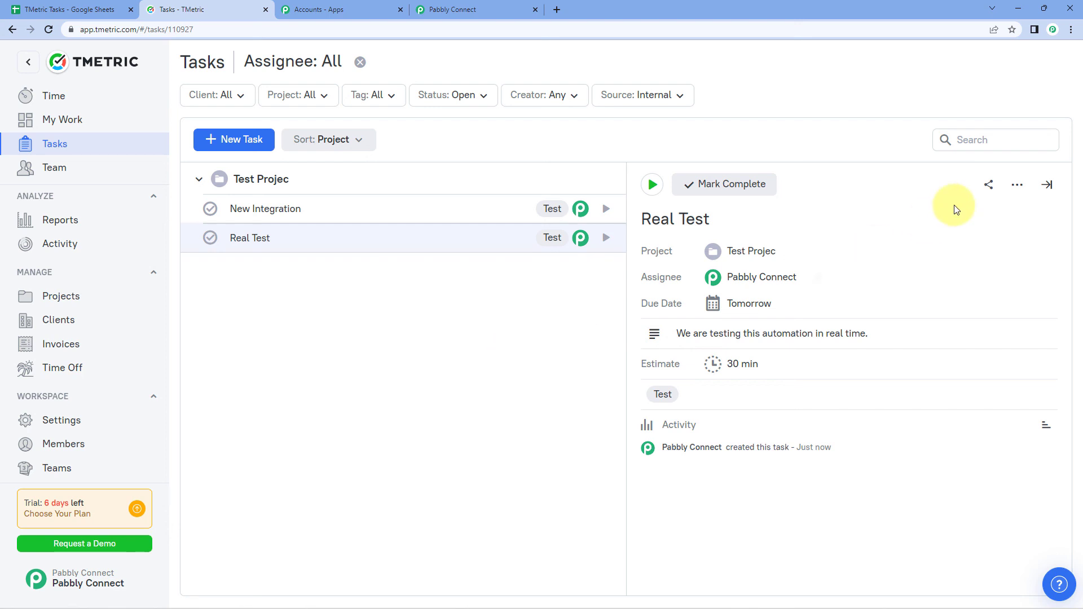
click(449, 7)
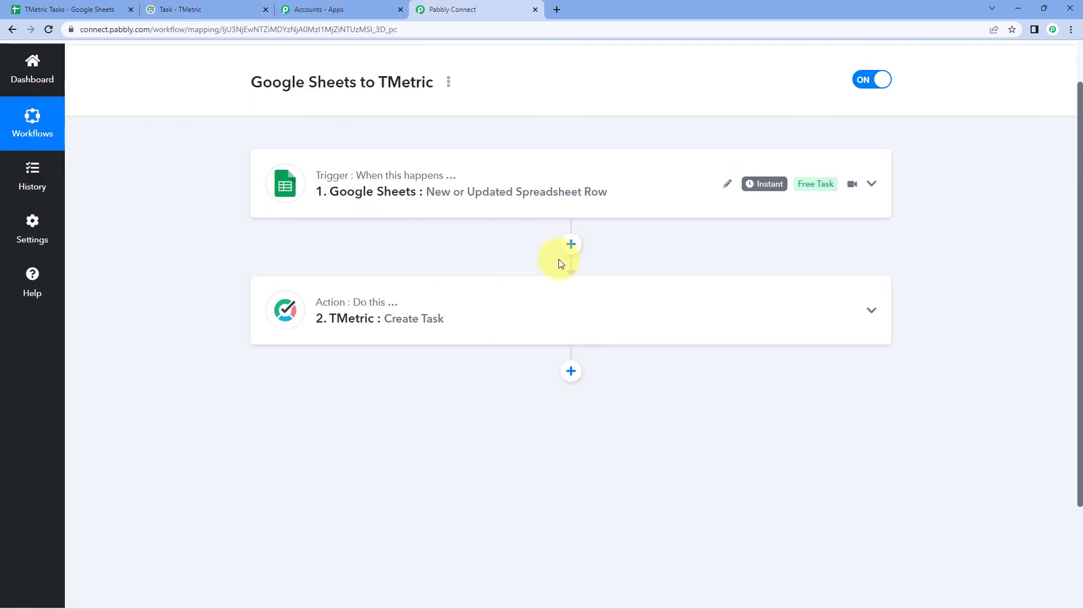
scroll(665, 220, up, 1)
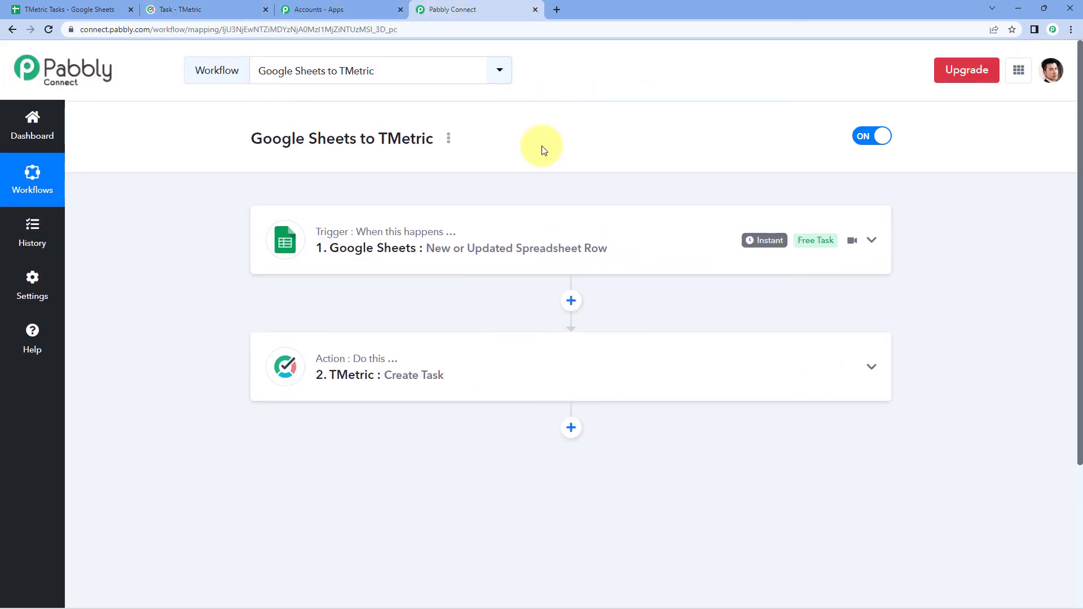